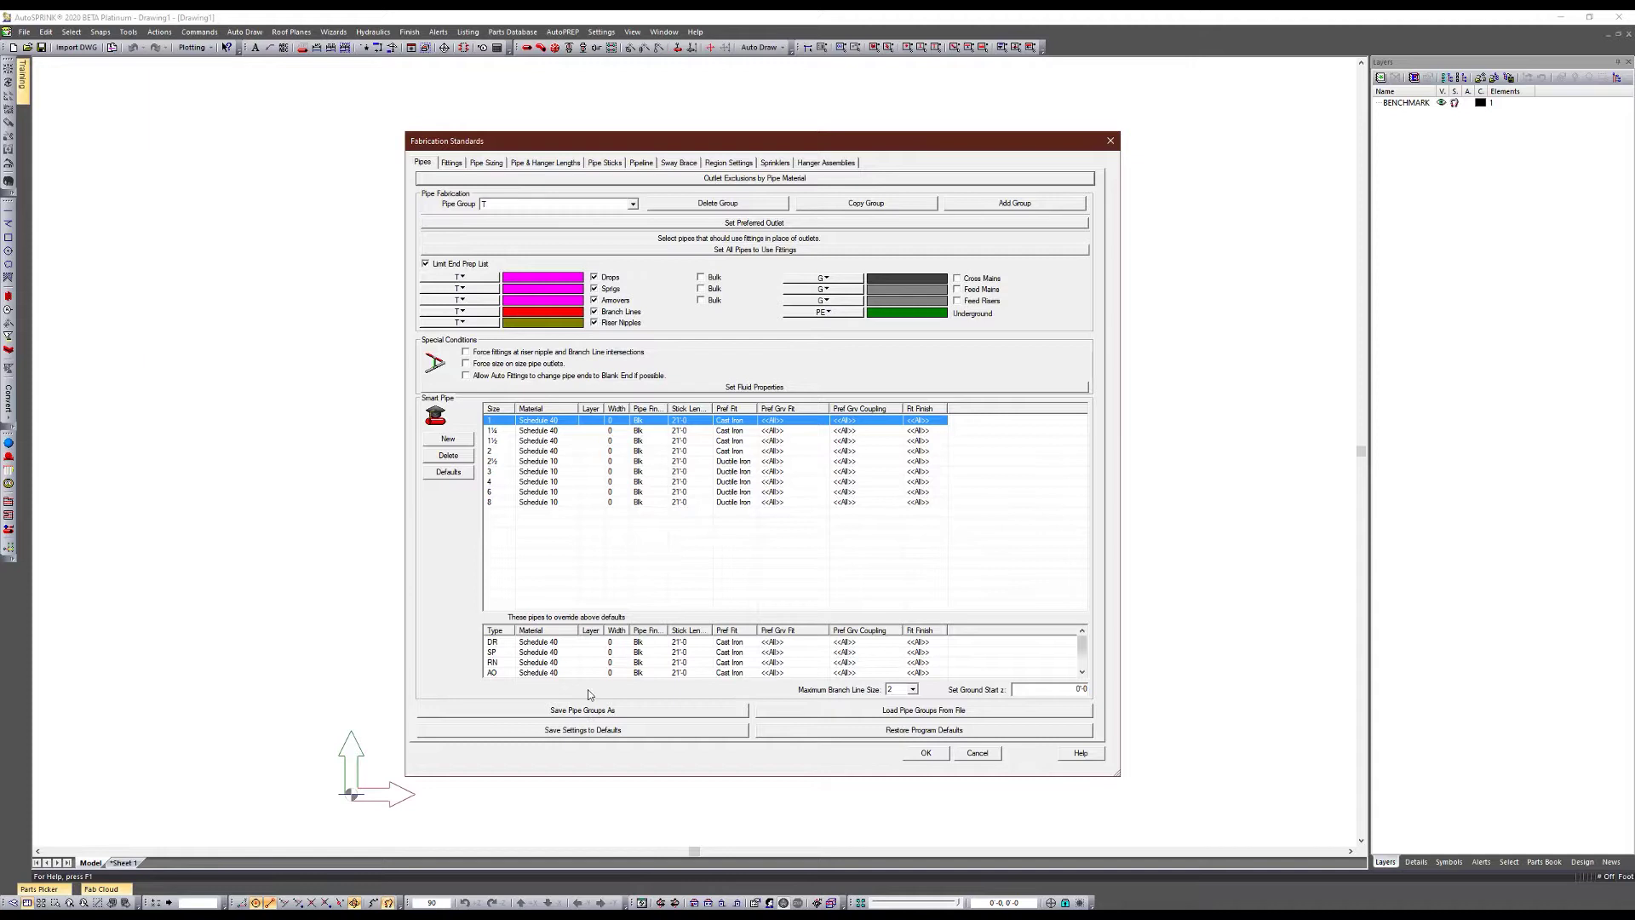
Start loading pipe groups from a file and browse to the AS 2020 Parts and Profiles Testing folder
click(895, 711)
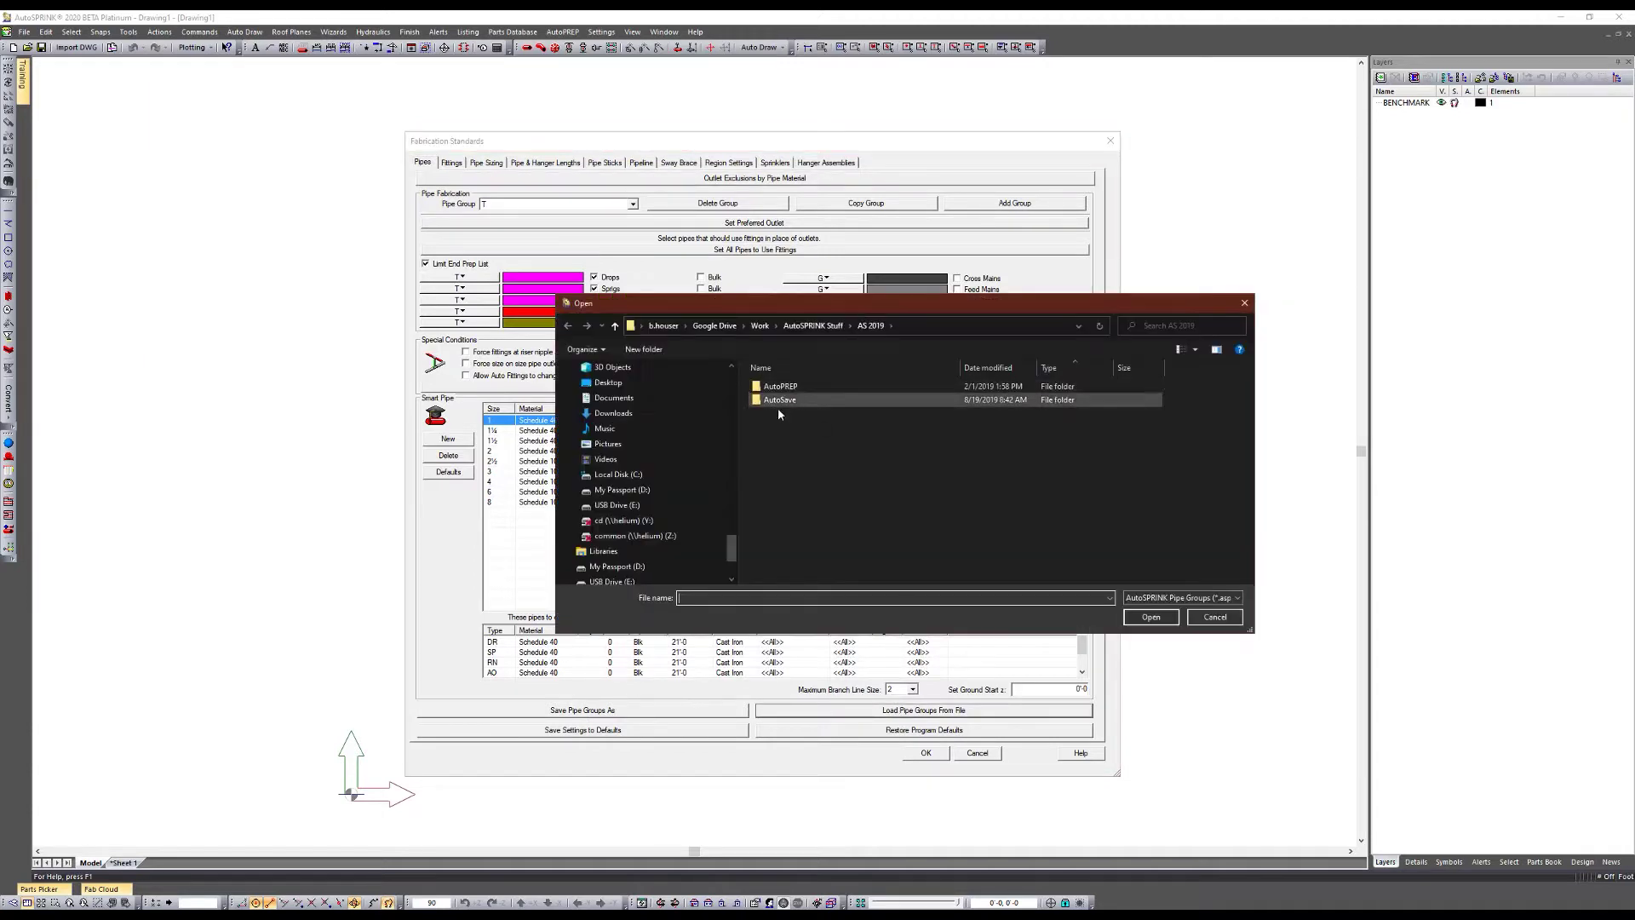
drag(731, 528, 737, 414)
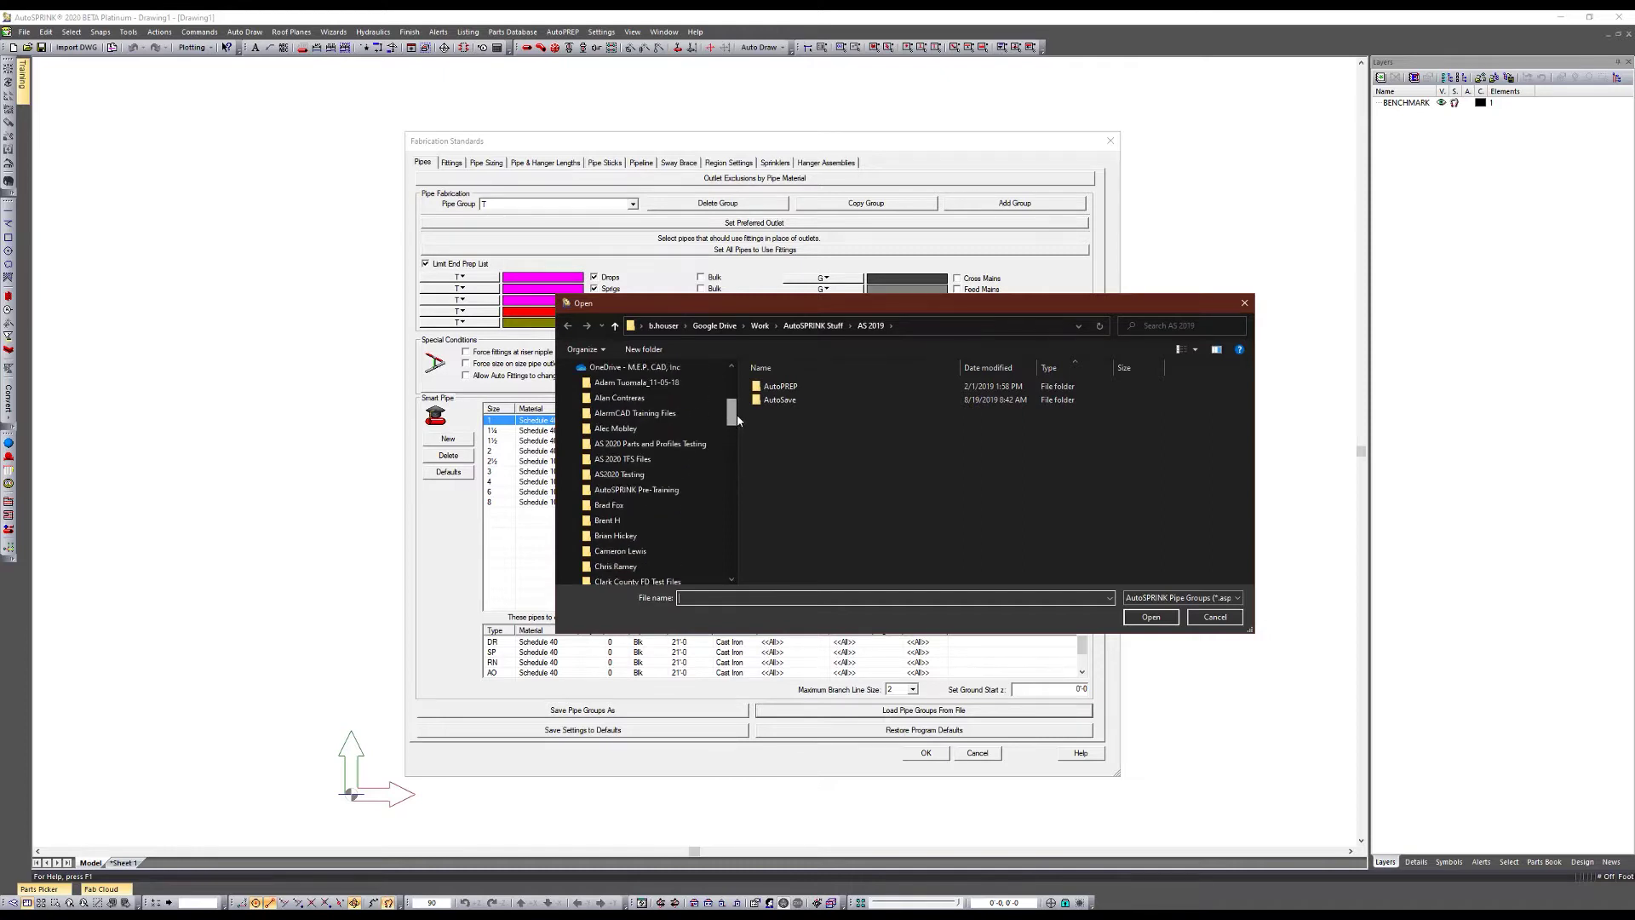
click(640, 450)
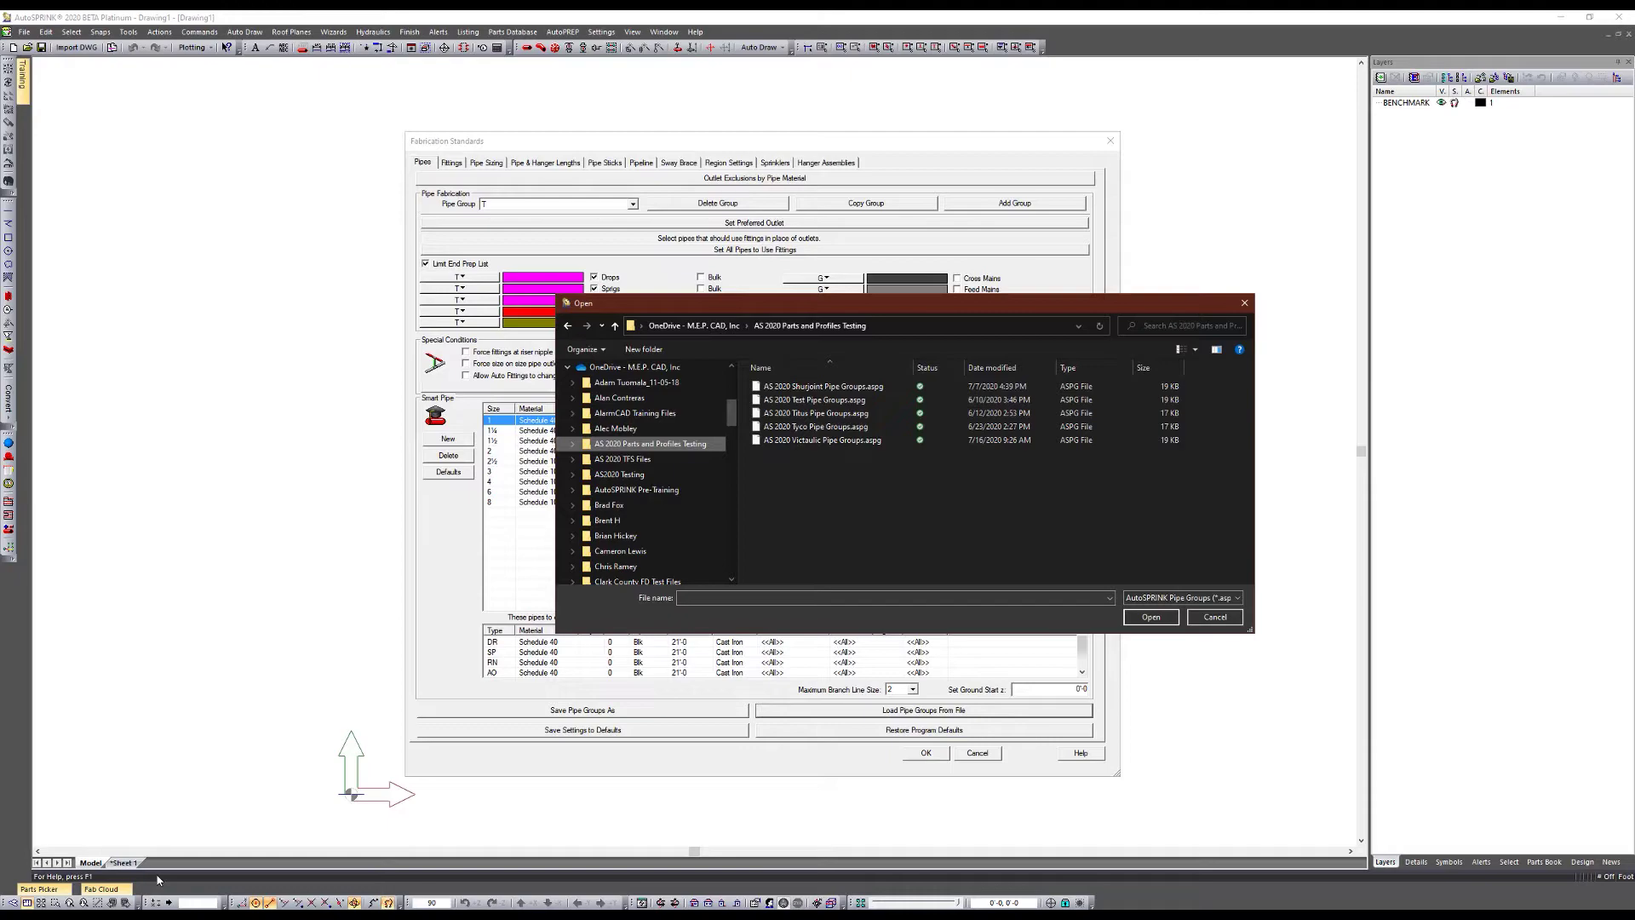
Admit the waiting participant into the video meeting
mouse_move(238, 905)
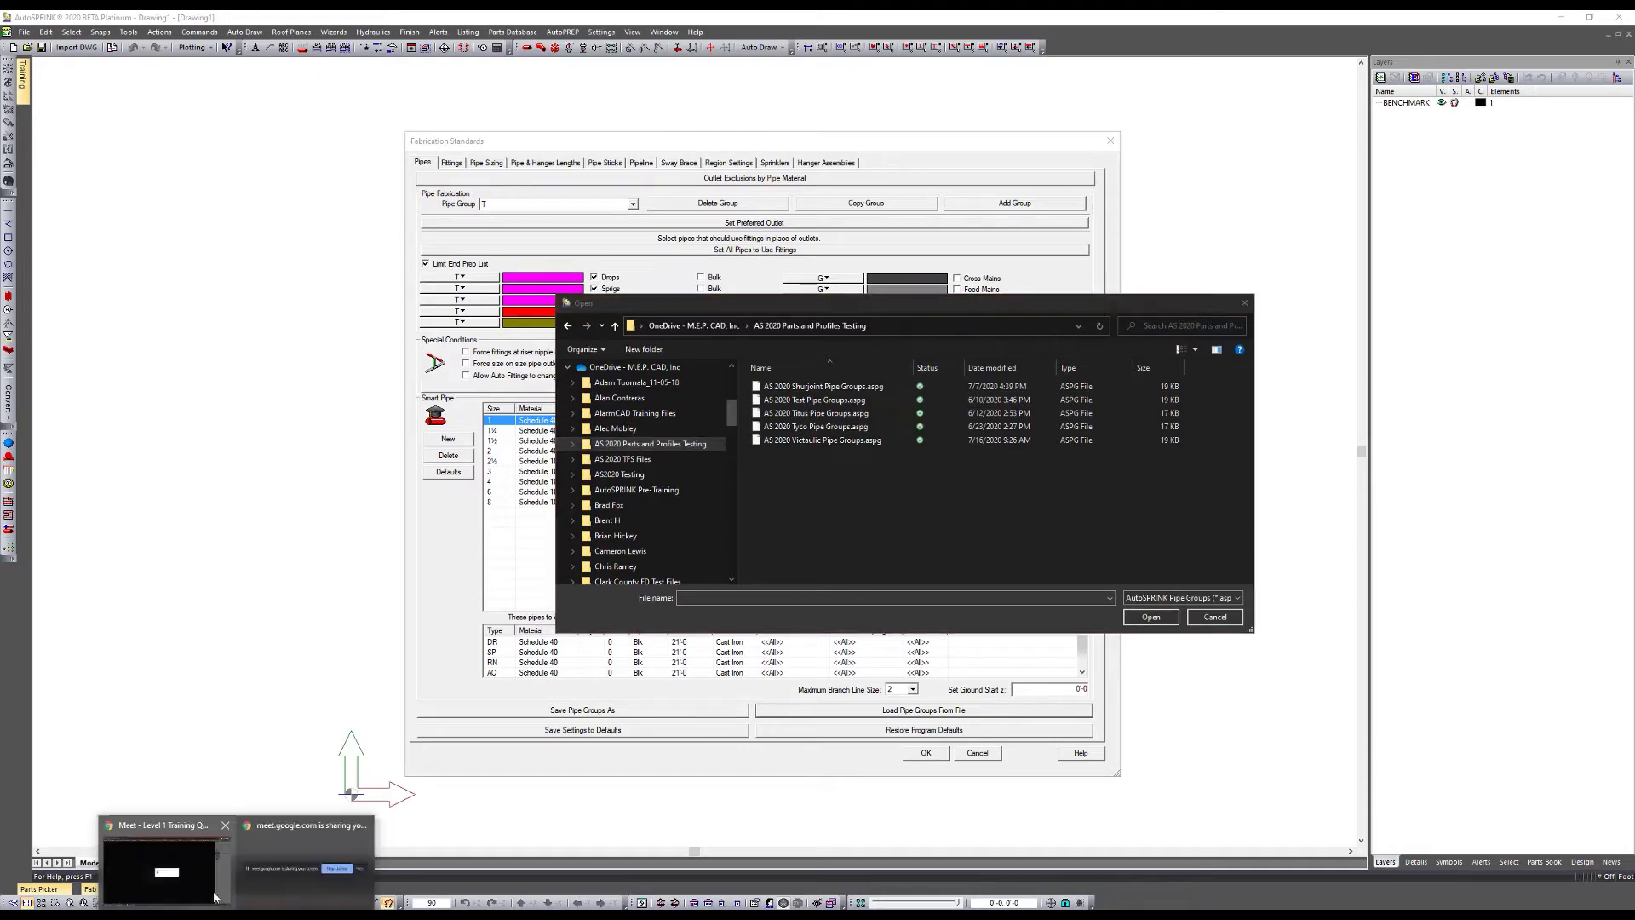
click(167, 860)
click(945, 514)
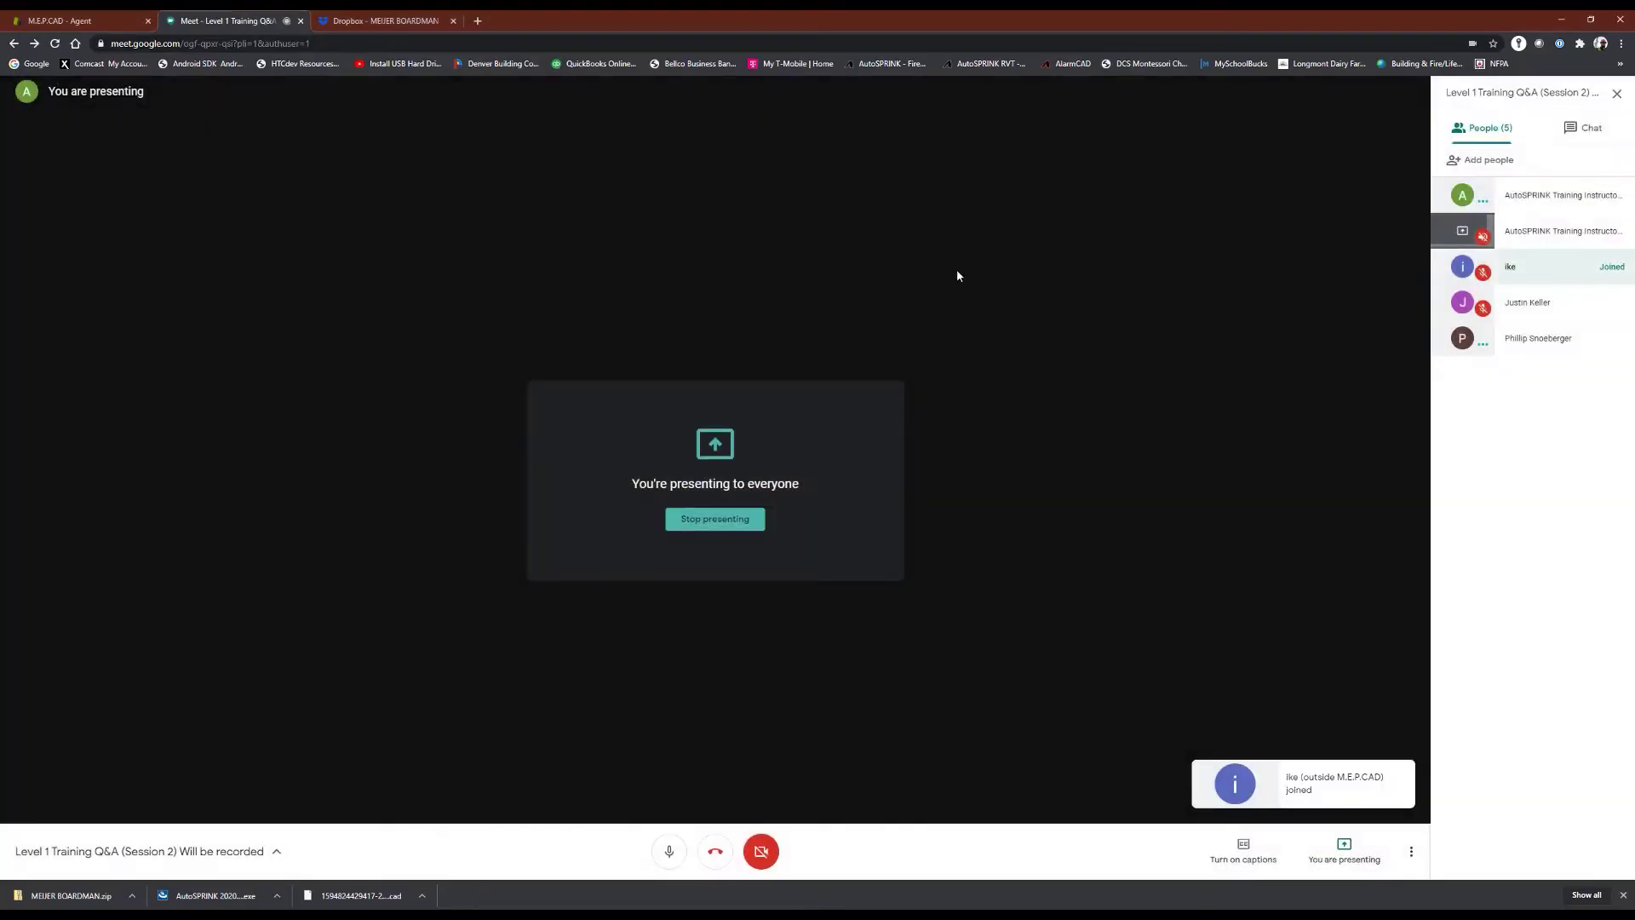
Cancel pipe group loading and Fabrication Standards, then close AutoSPRINK without saving
click(575, 904)
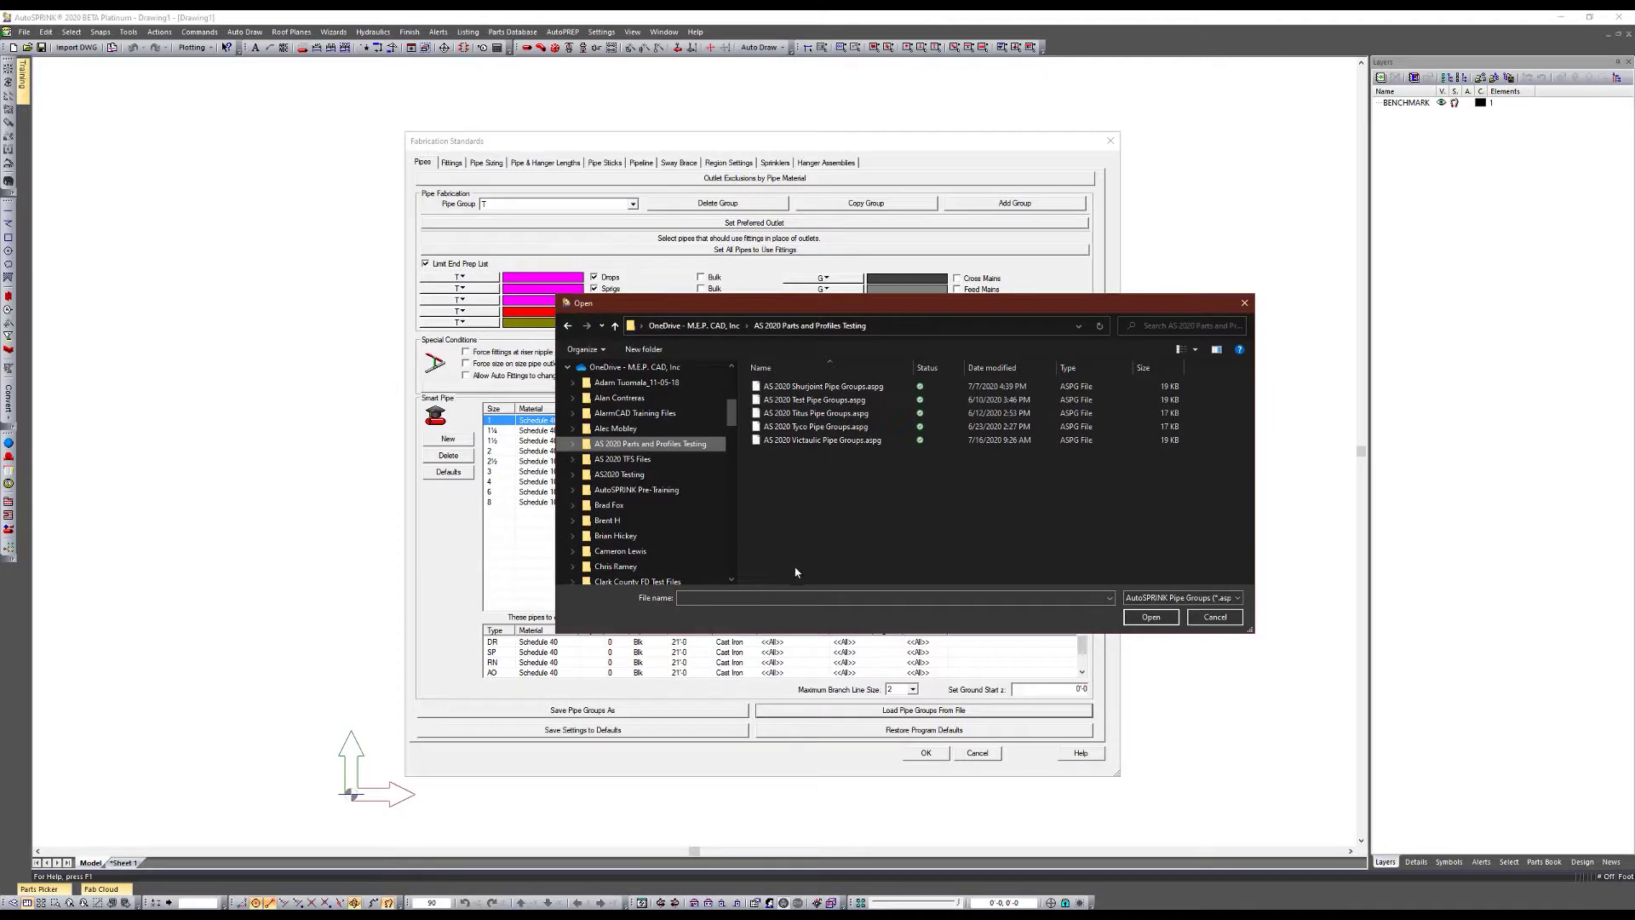
click(1192, 624)
click(977, 753)
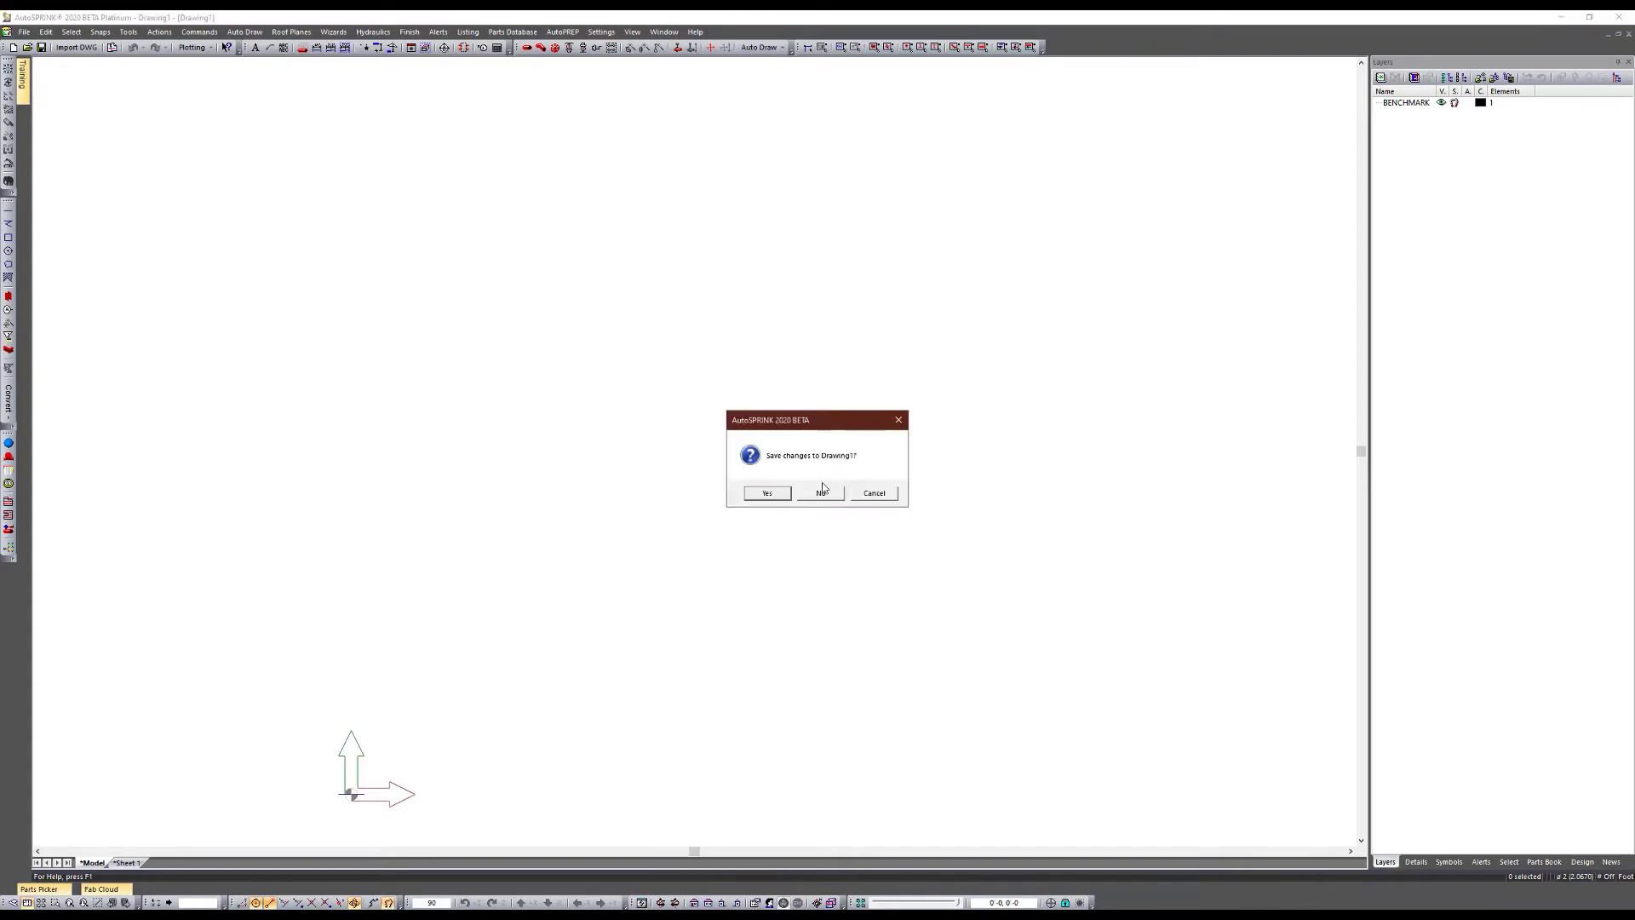
click(824, 492)
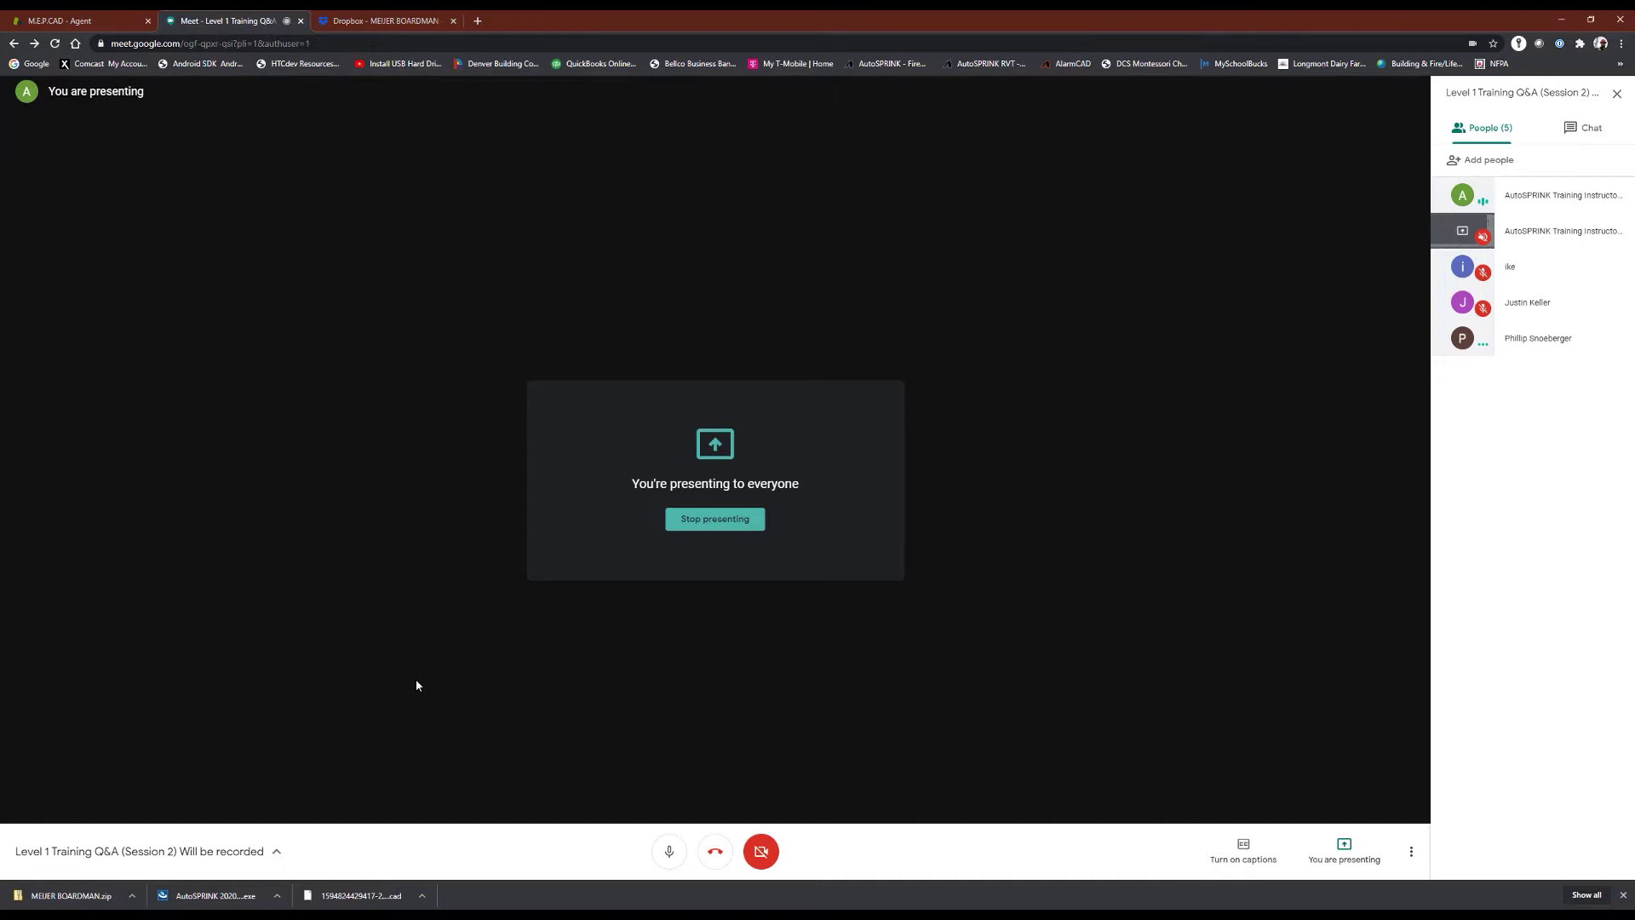
In File Explorer, open This PC > Local Disk (C:) > ProgramData > AutoSPRINK 2020 BETA
key(alt+Tab)
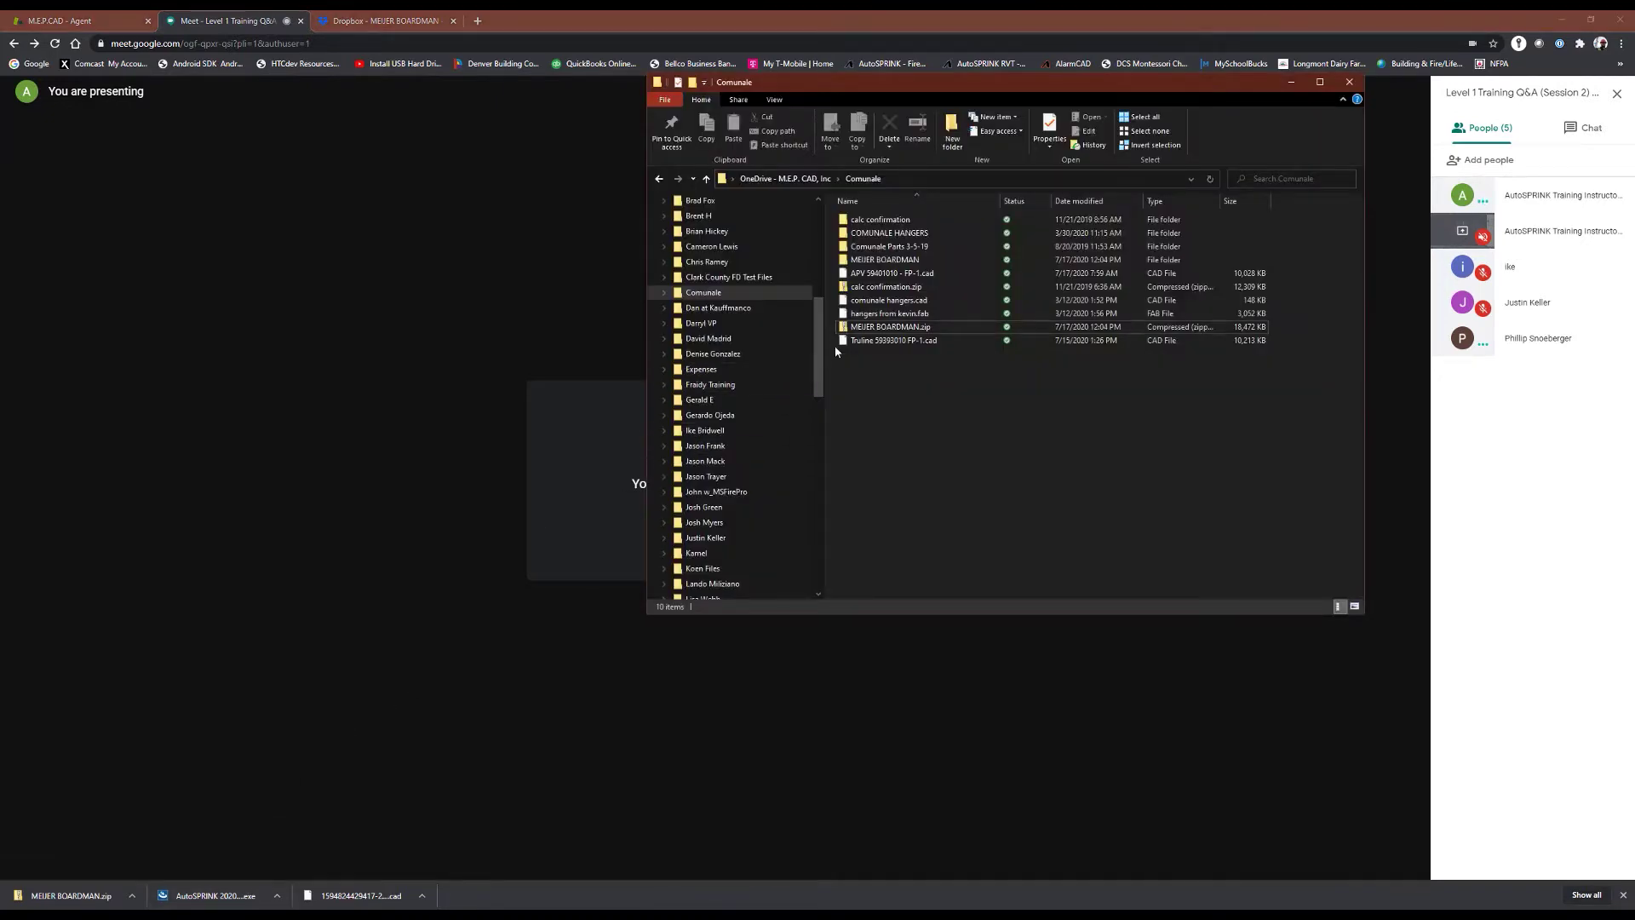
drag(817, 346, 816, 545)
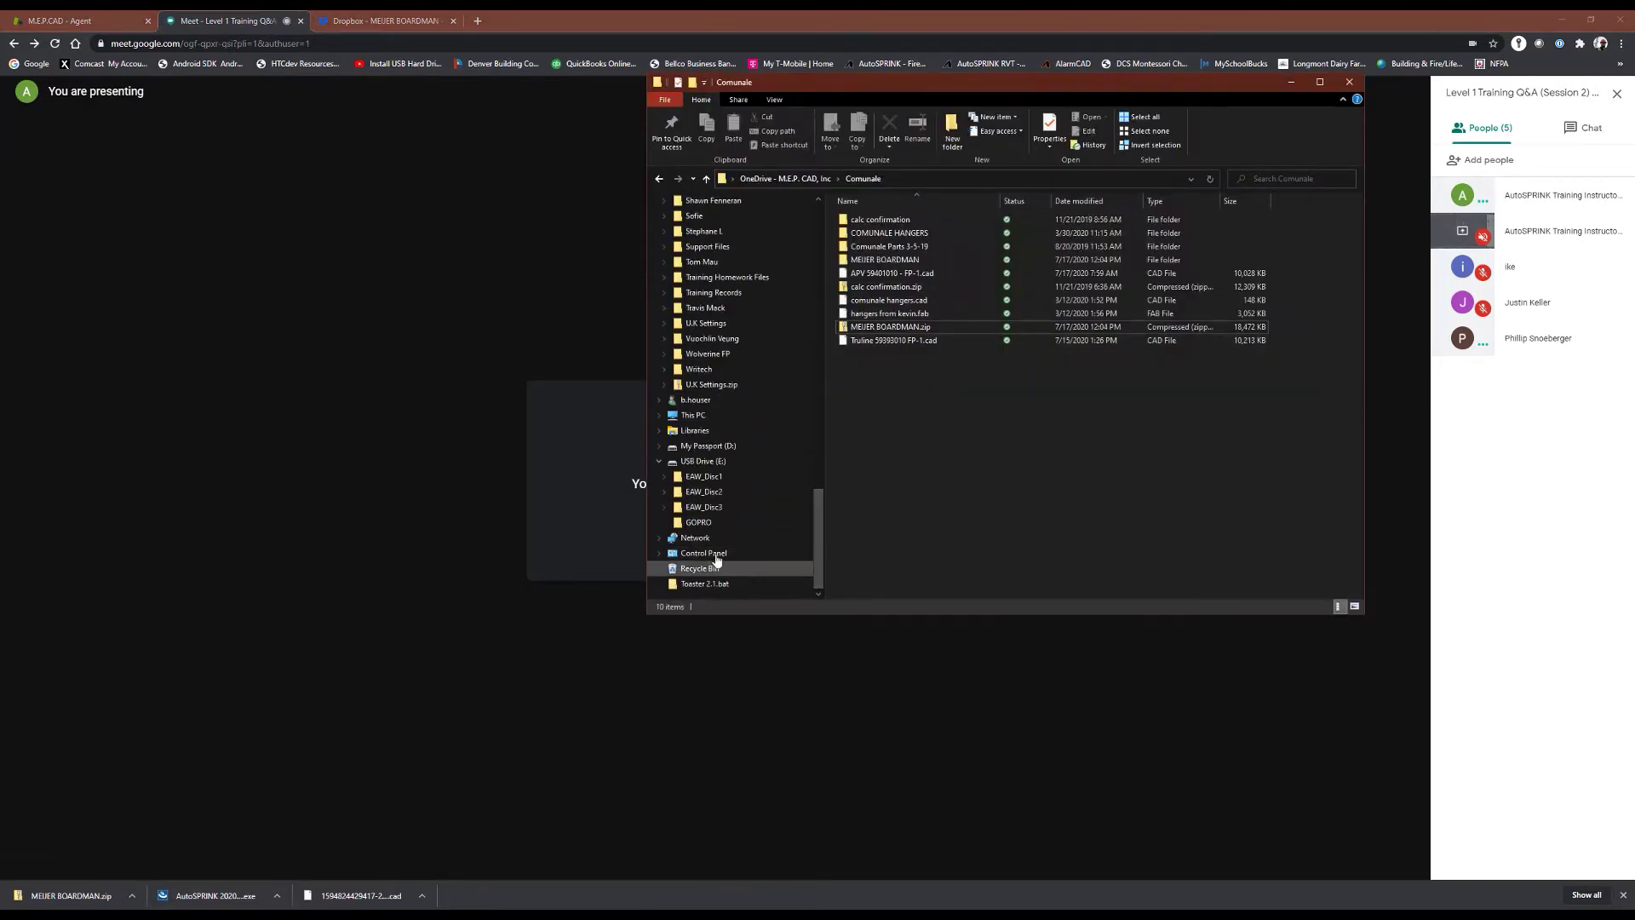
click(694, 445)
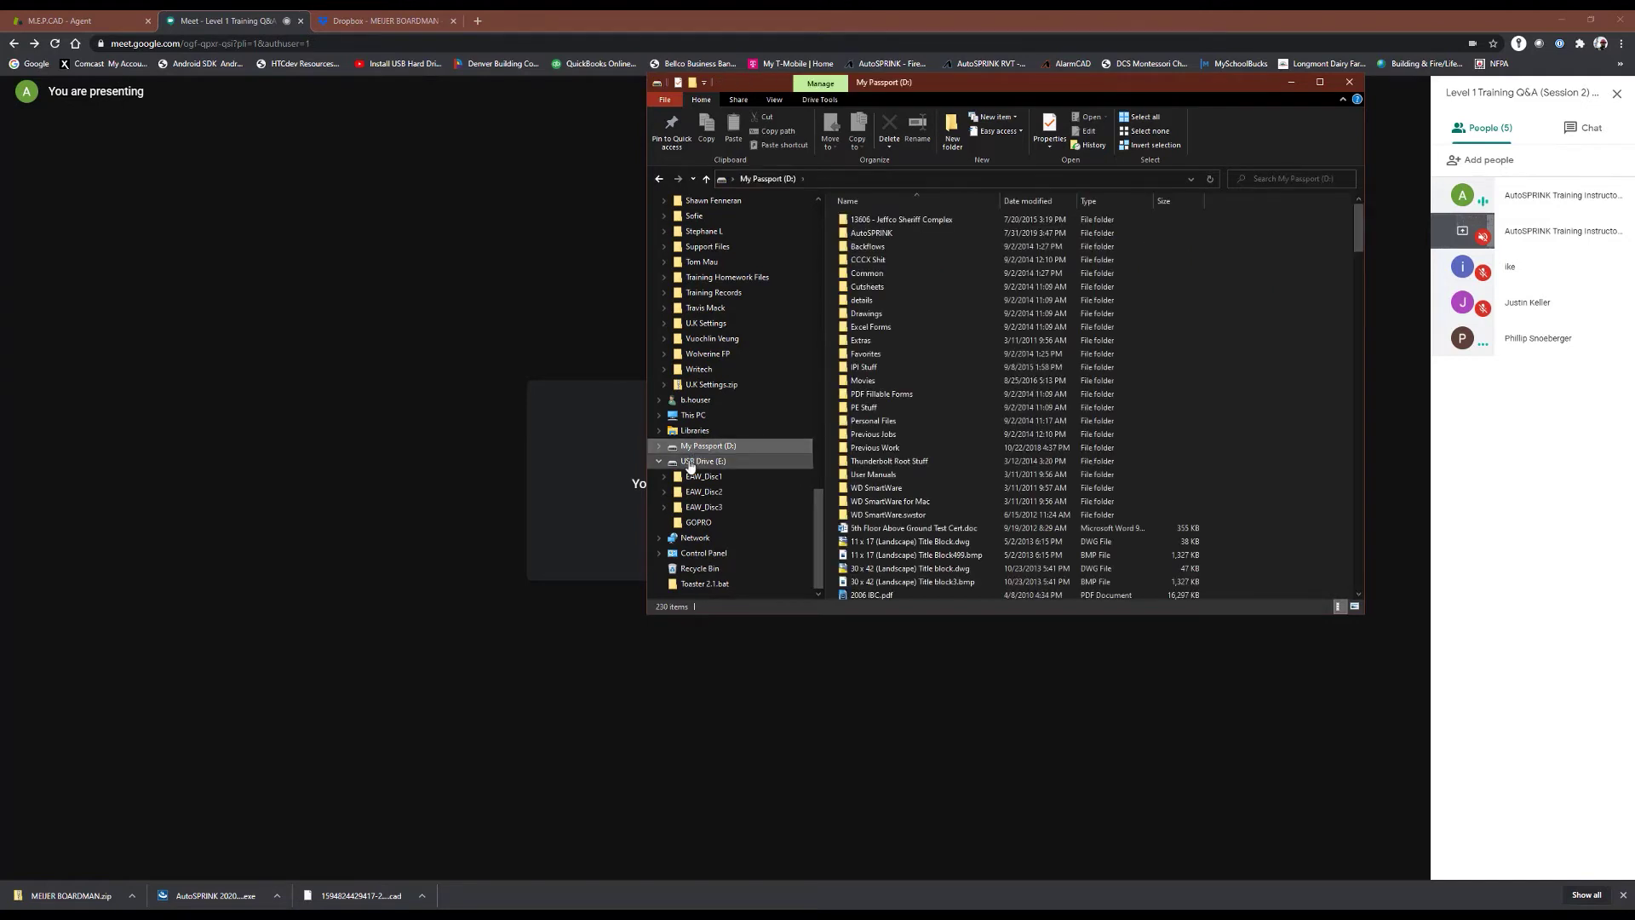
click(692, 462)
click(686, 415)
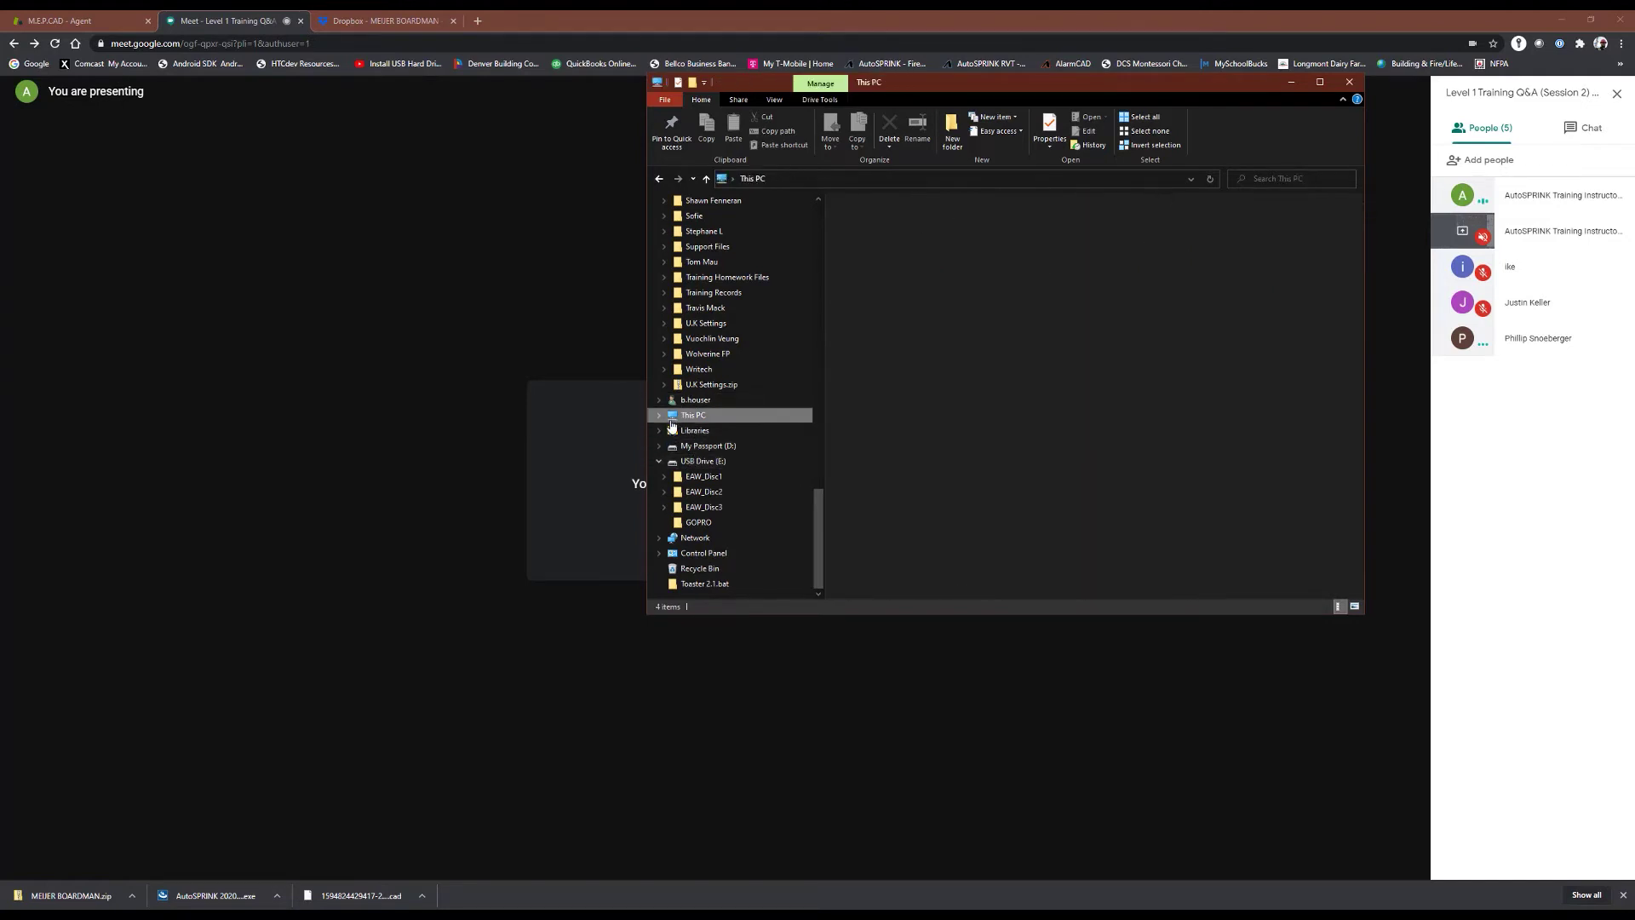
double_click(890, 357)
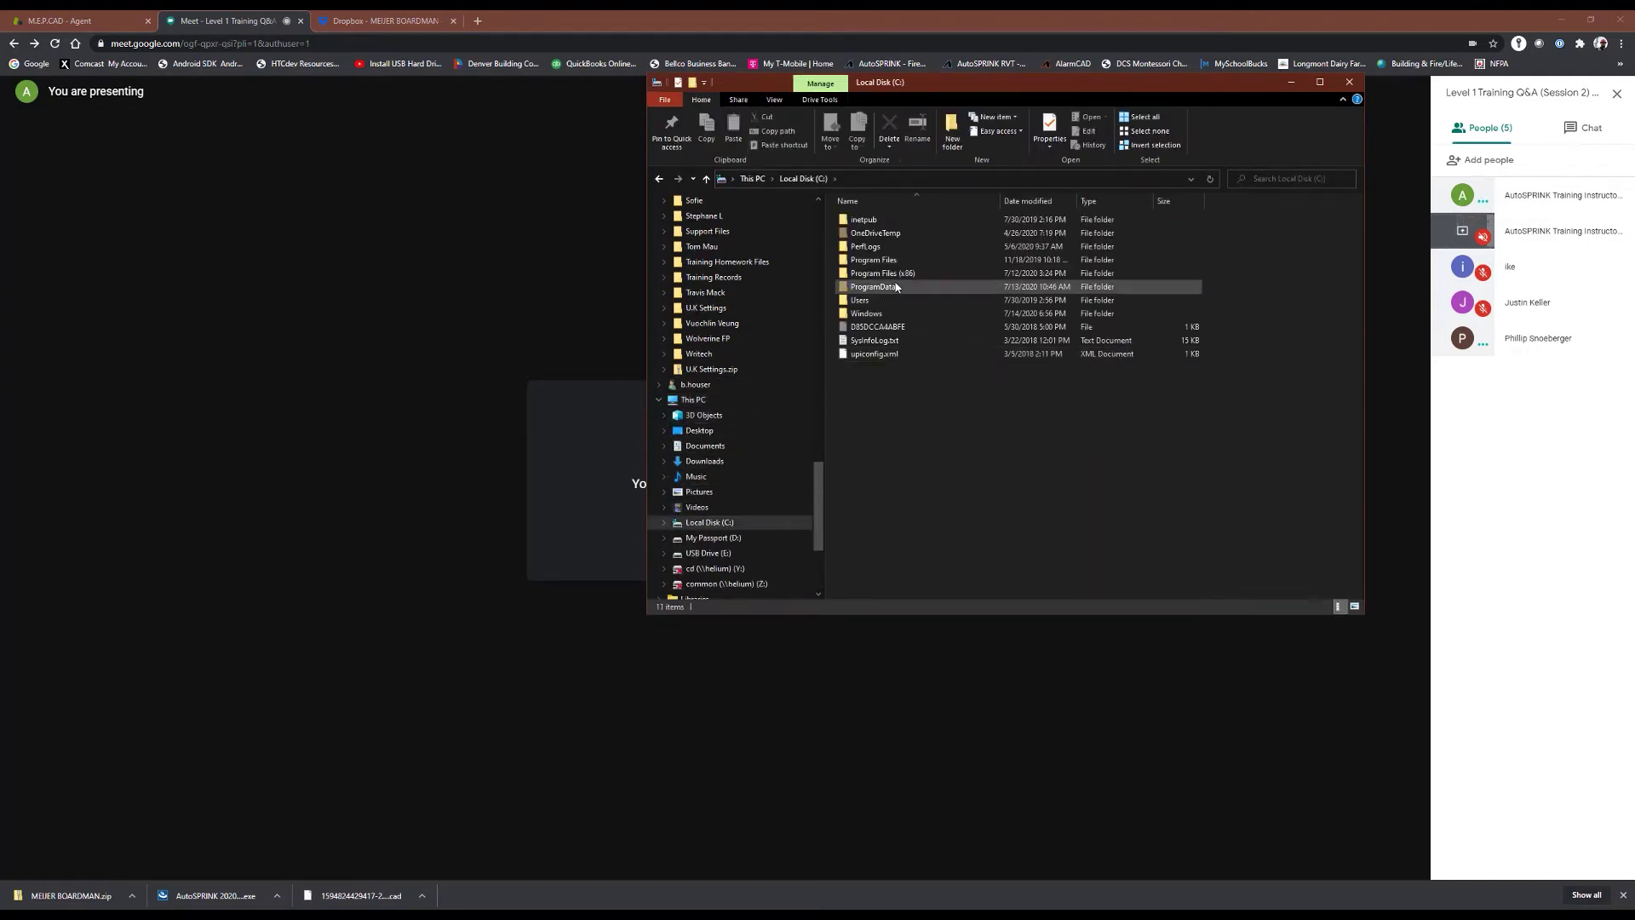
double_click(877, 287)
click(877, 369)
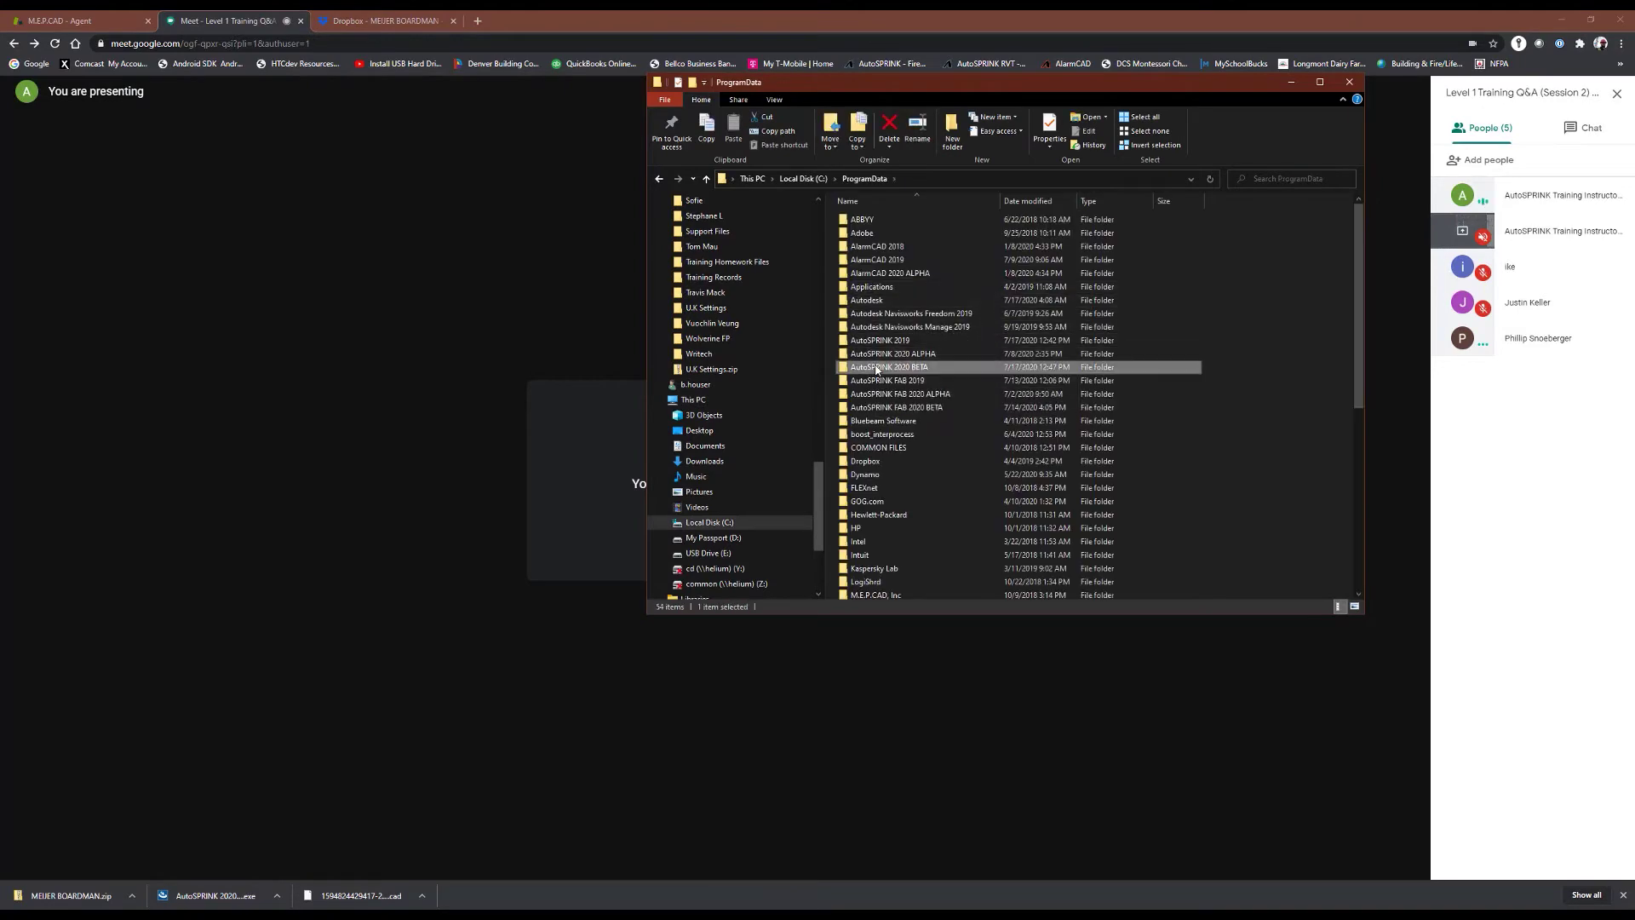
double_click(877, 369)
Leave Explorer and relaunch AutoSPRINK 2020 from the taskbar jump list
key(alt+Tab)
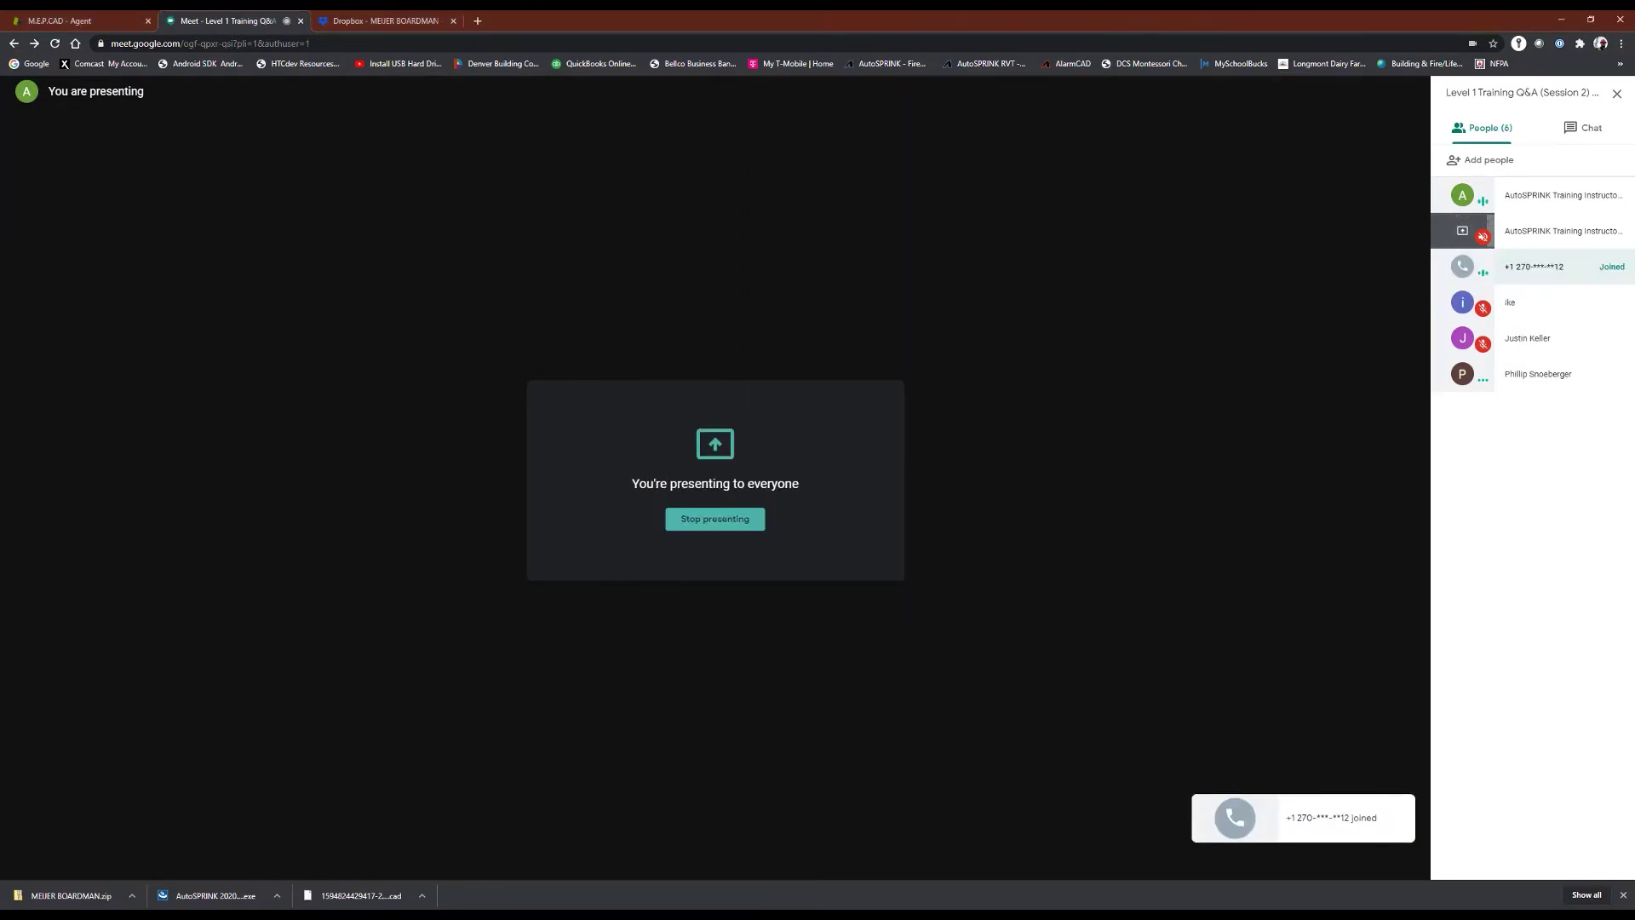
right_click(1498, 911)
click(1450, 908)
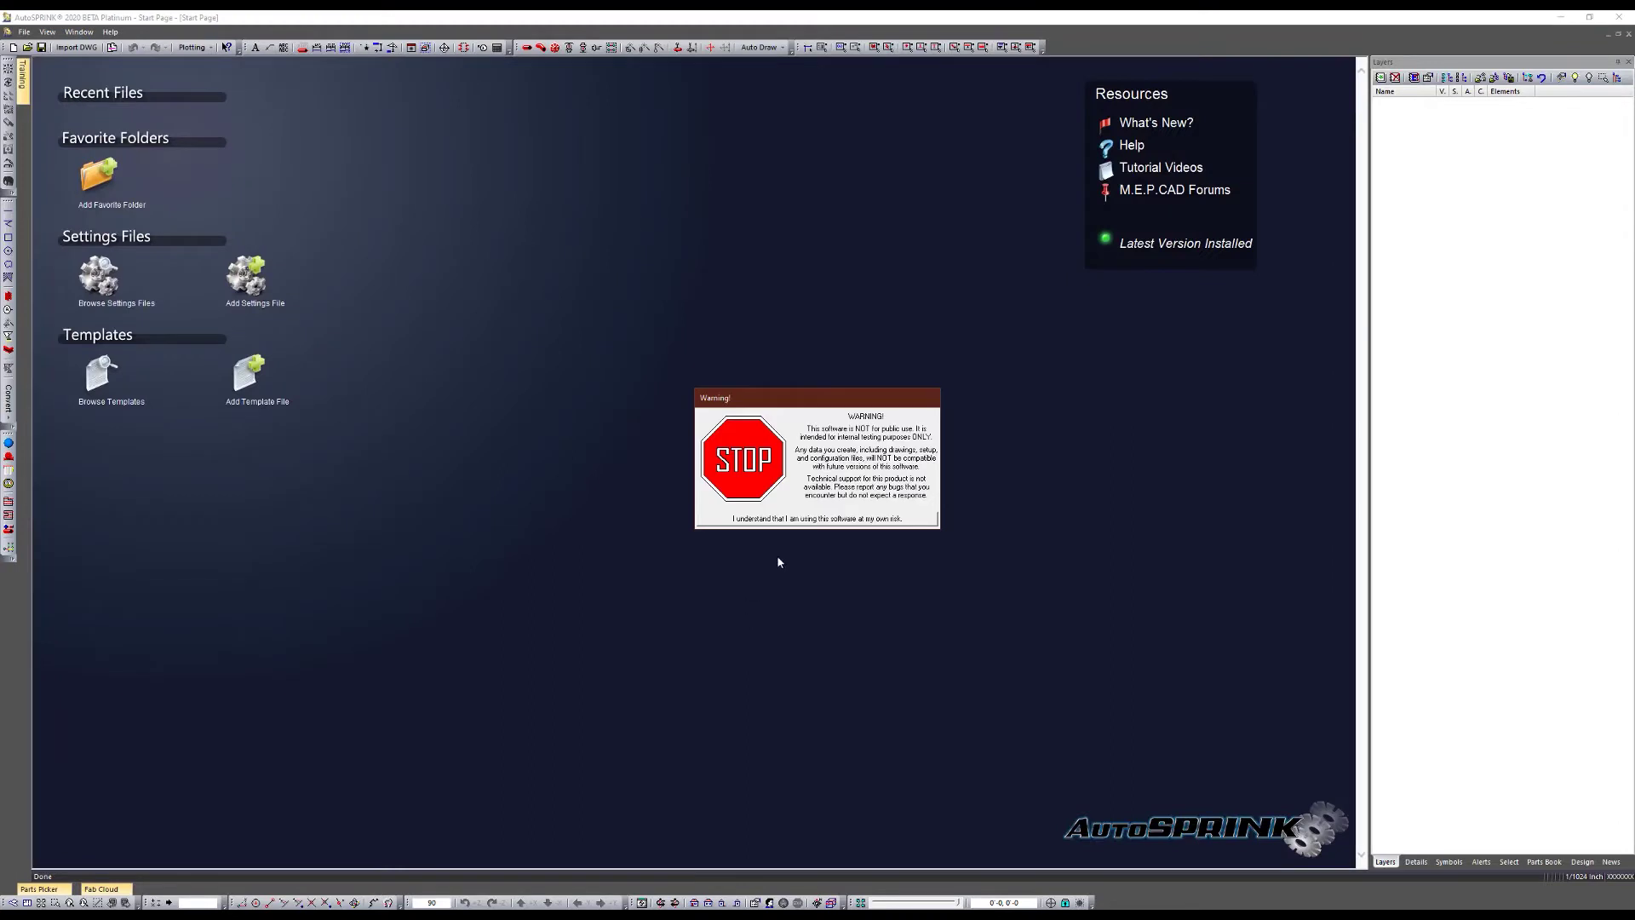
Acknowledge the testing-only warning and accept the manufacturer parts update
click(815, 519)
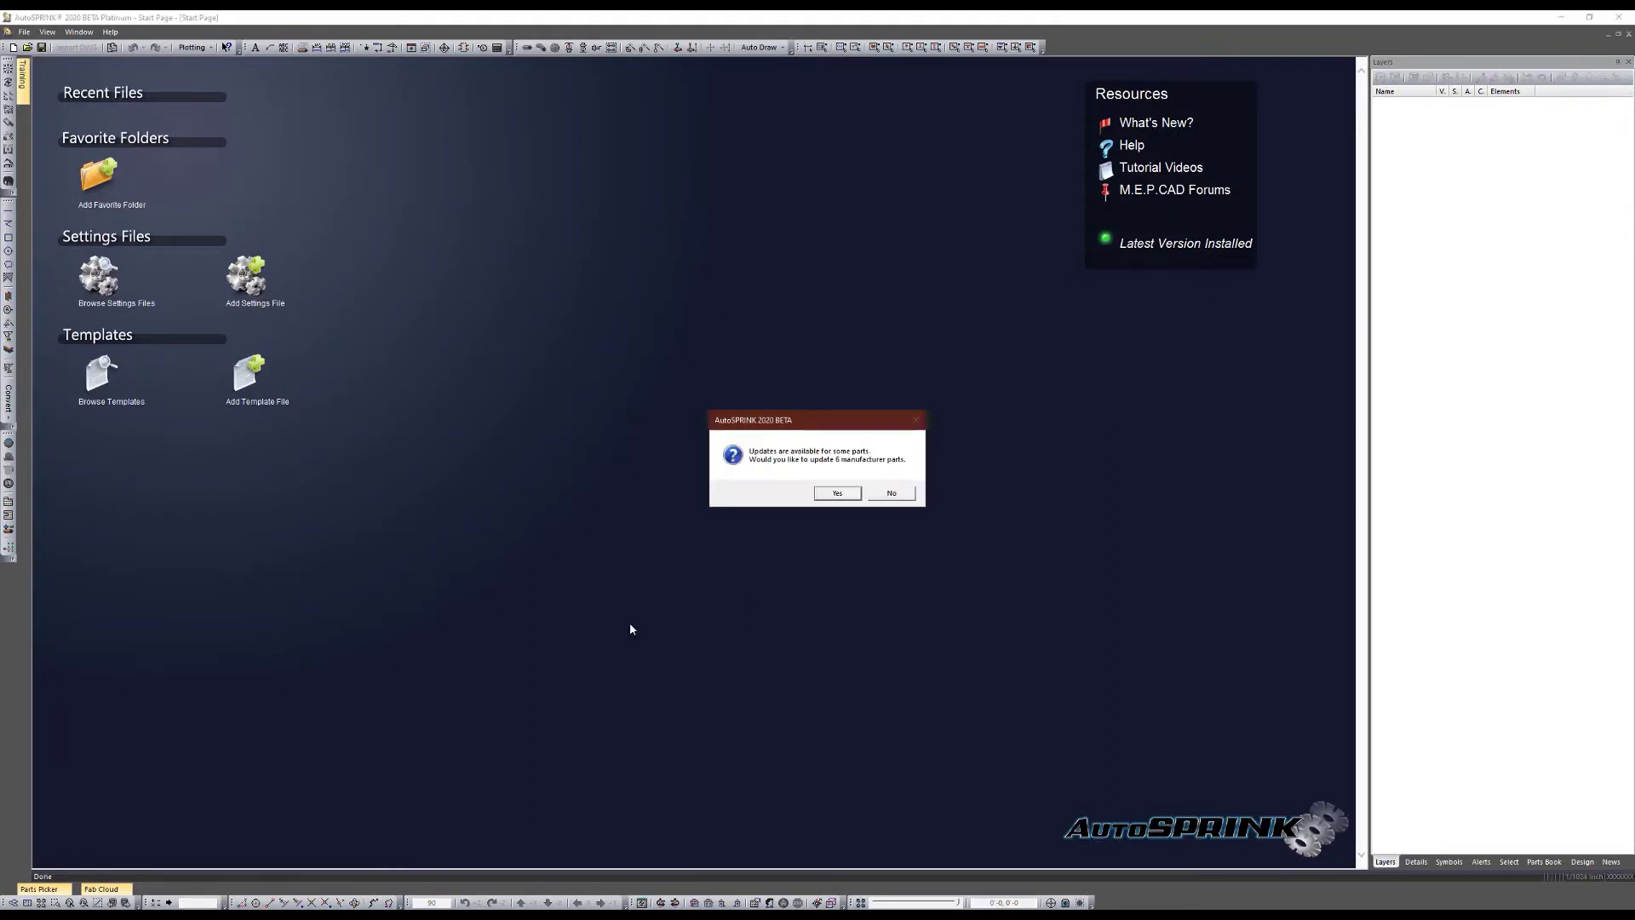
click(836, 494)
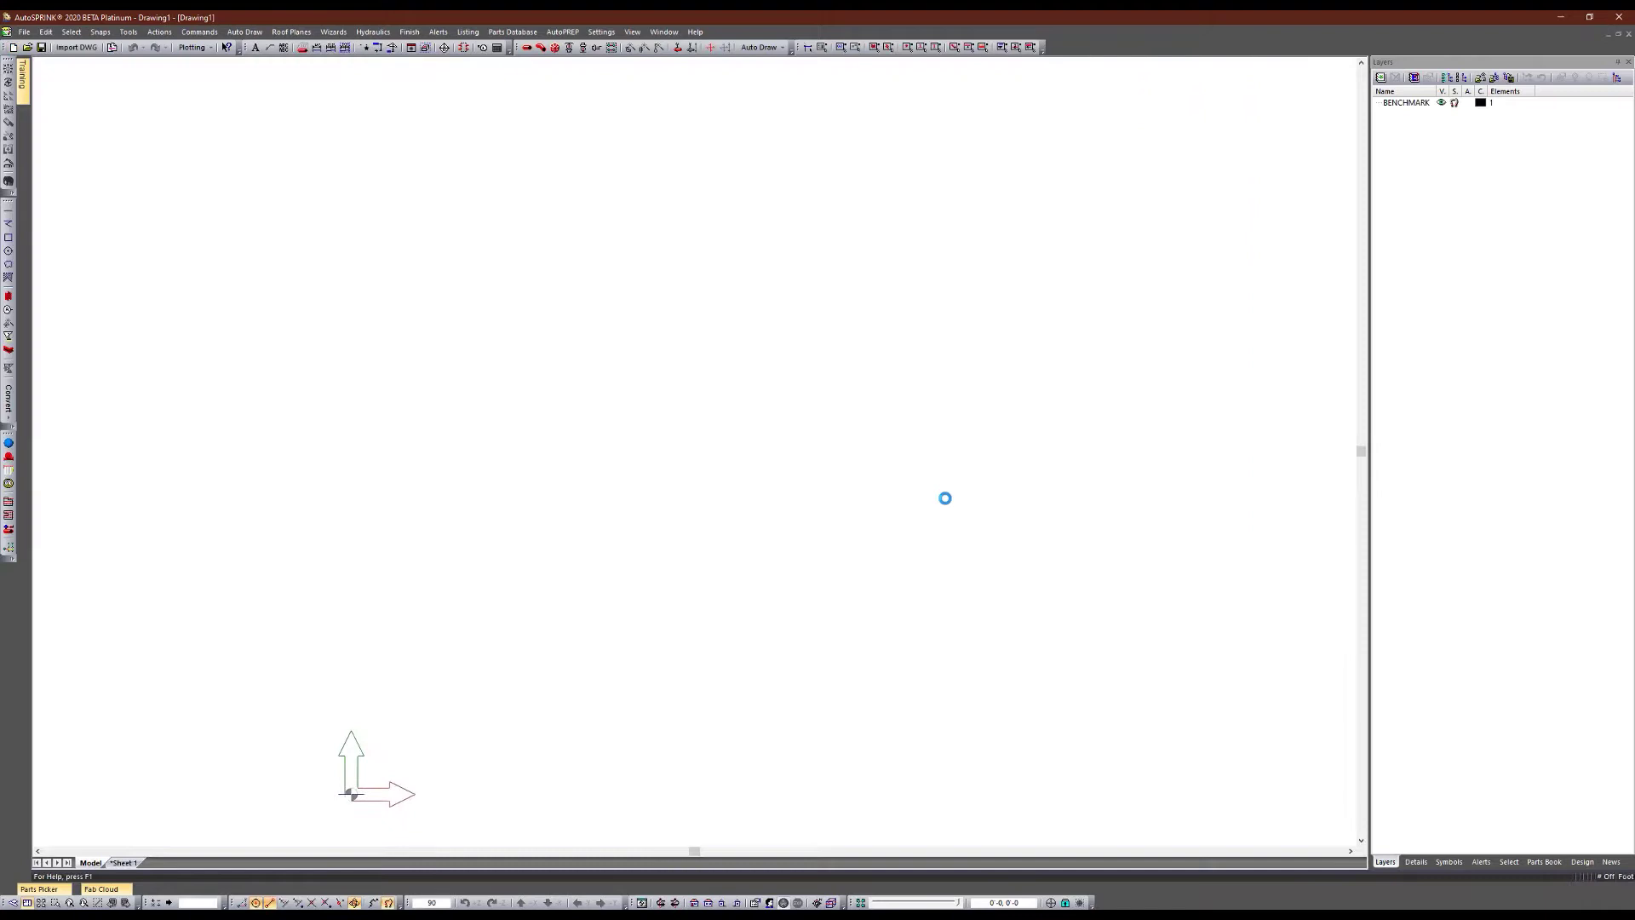
Open Settings > Parts Profile and review the profile list, keeping Default Profile selected
click(601, 31)
click(633, 114)
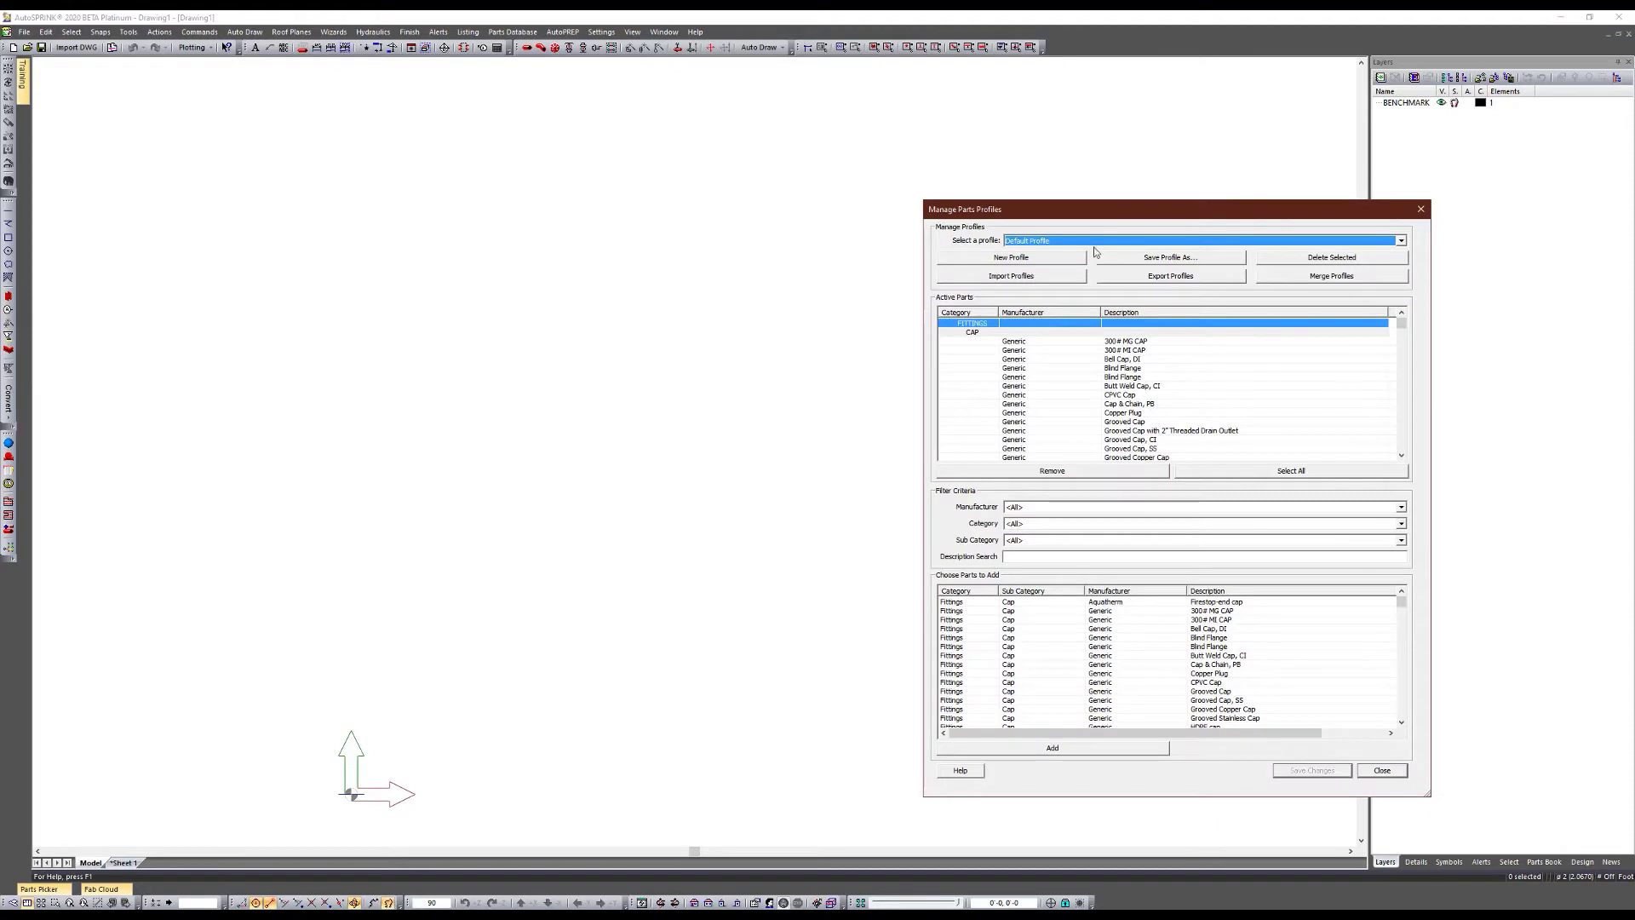
click(600, 33)
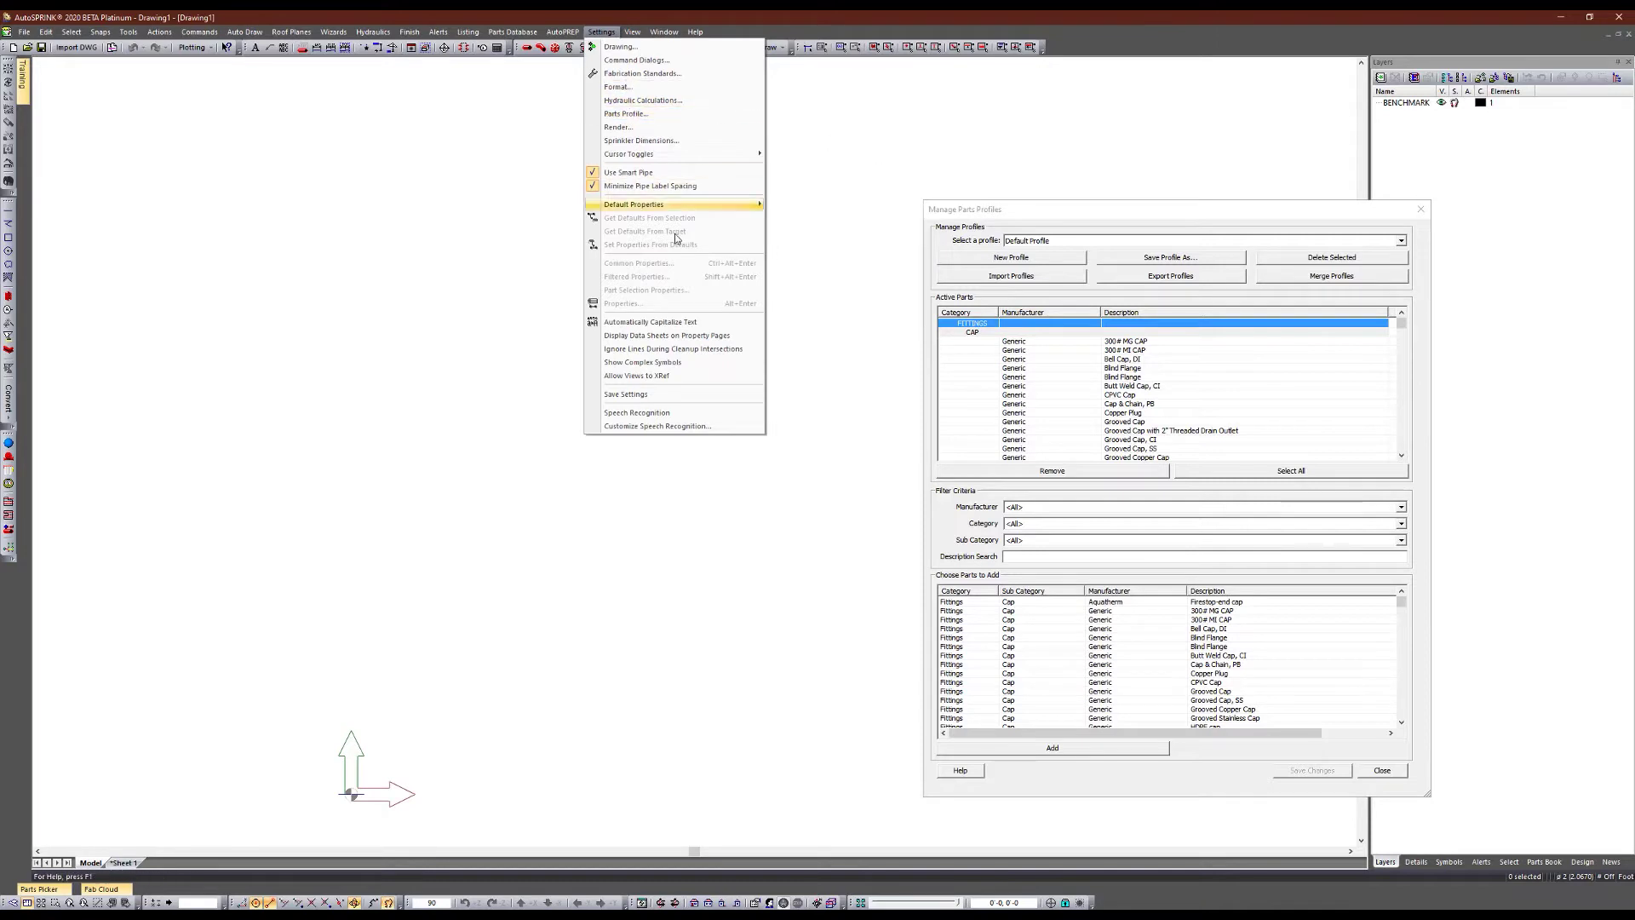
click(1037, 211)
click(1078, 241)
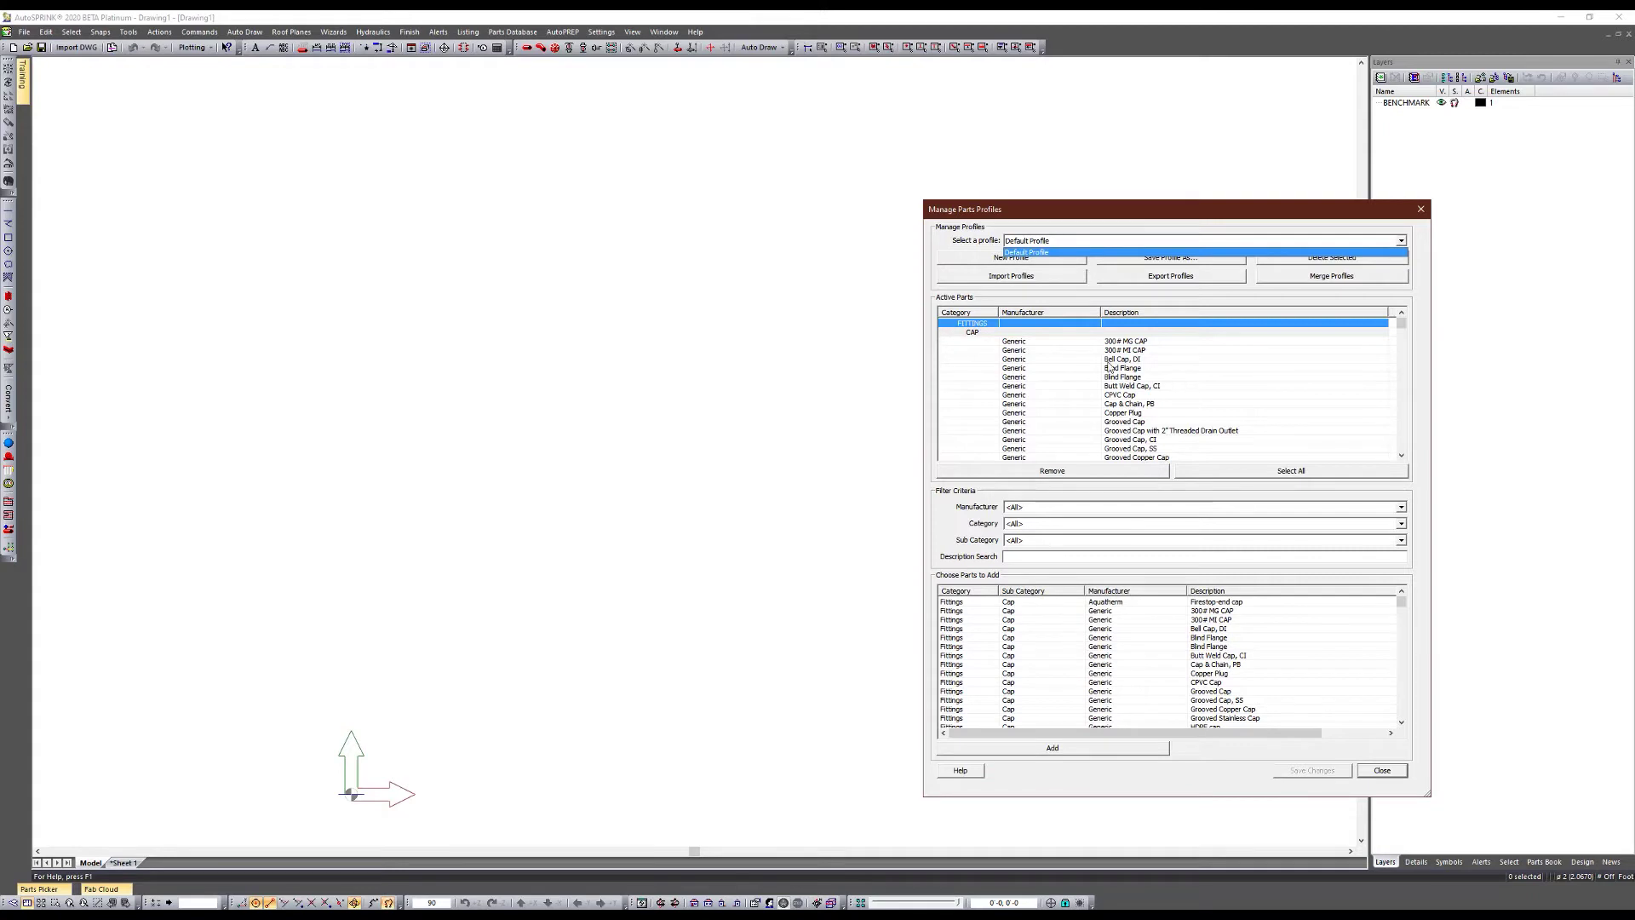
click(1398, 366)
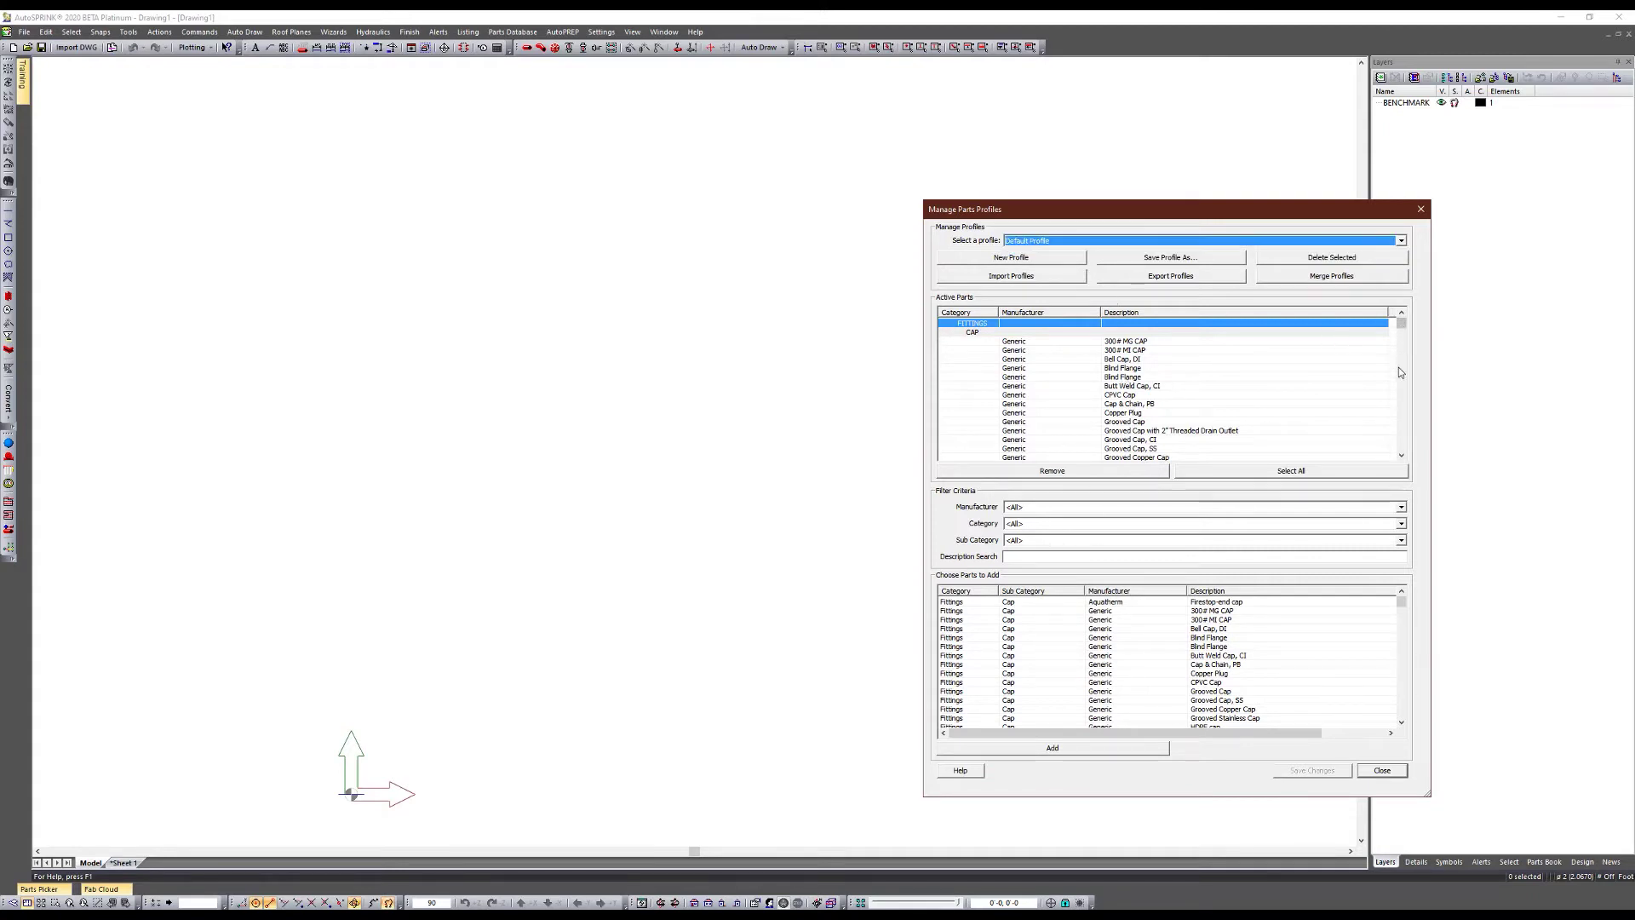
mouse_move(1401, 324)
mouse_down()
mouse_move(1401, 453)
mouse_move(1410, 318)
mouse_up()
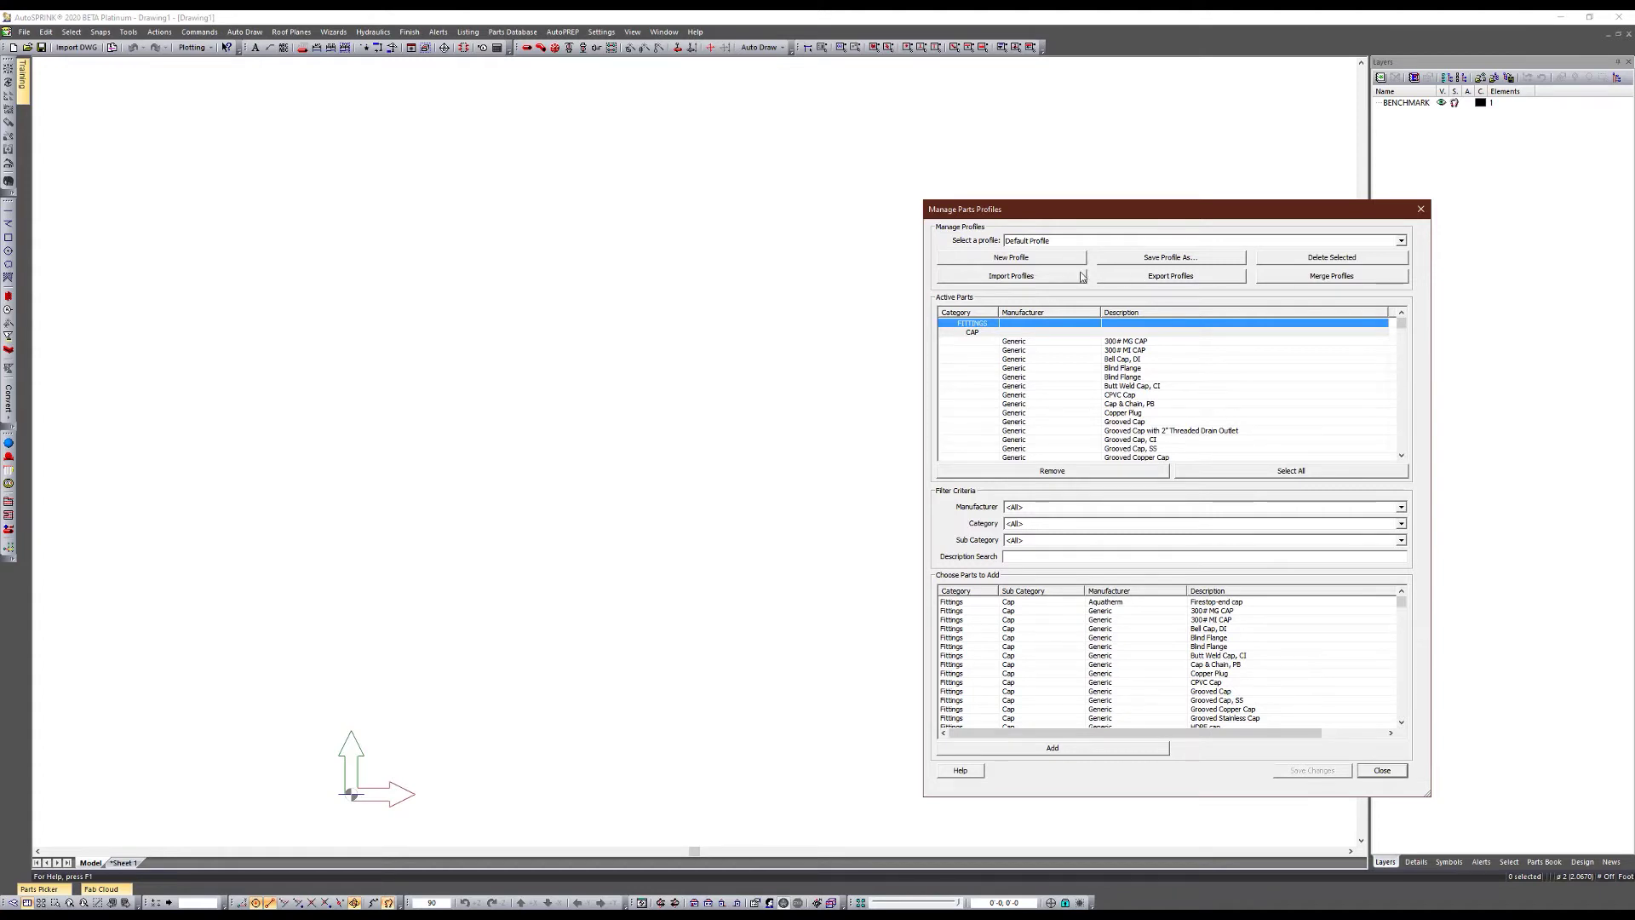
Import Anvil Gruvlok Fittings.aspp from the testing folder and download its cloud manufacturer parts
click(1014, 280)
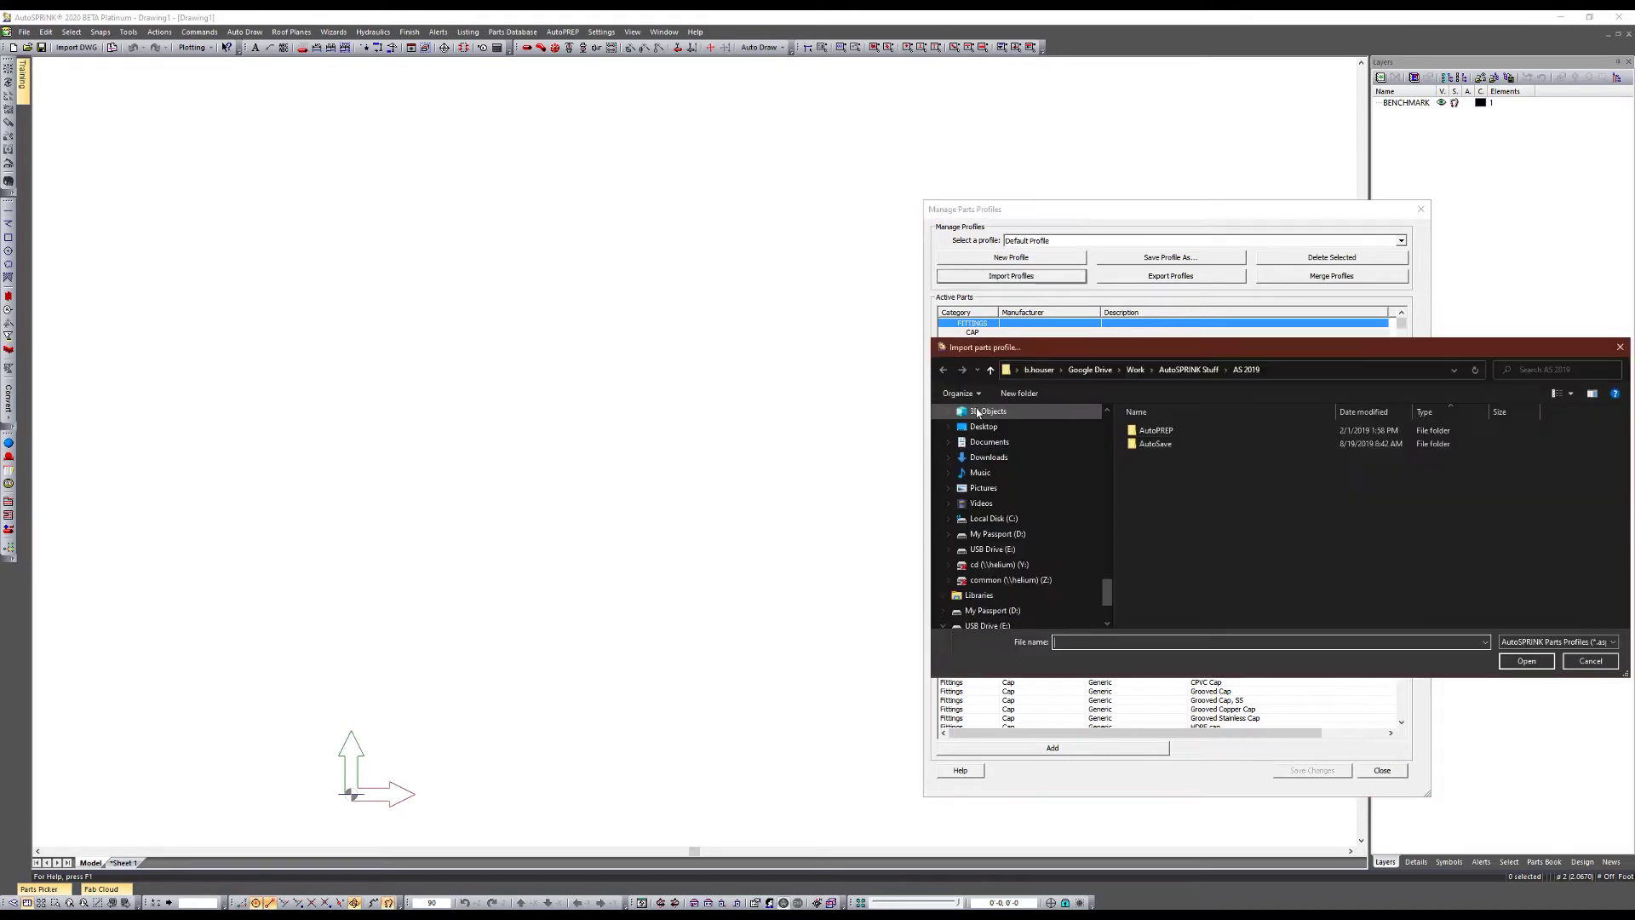
drag(1104, 604, 1113, 462)
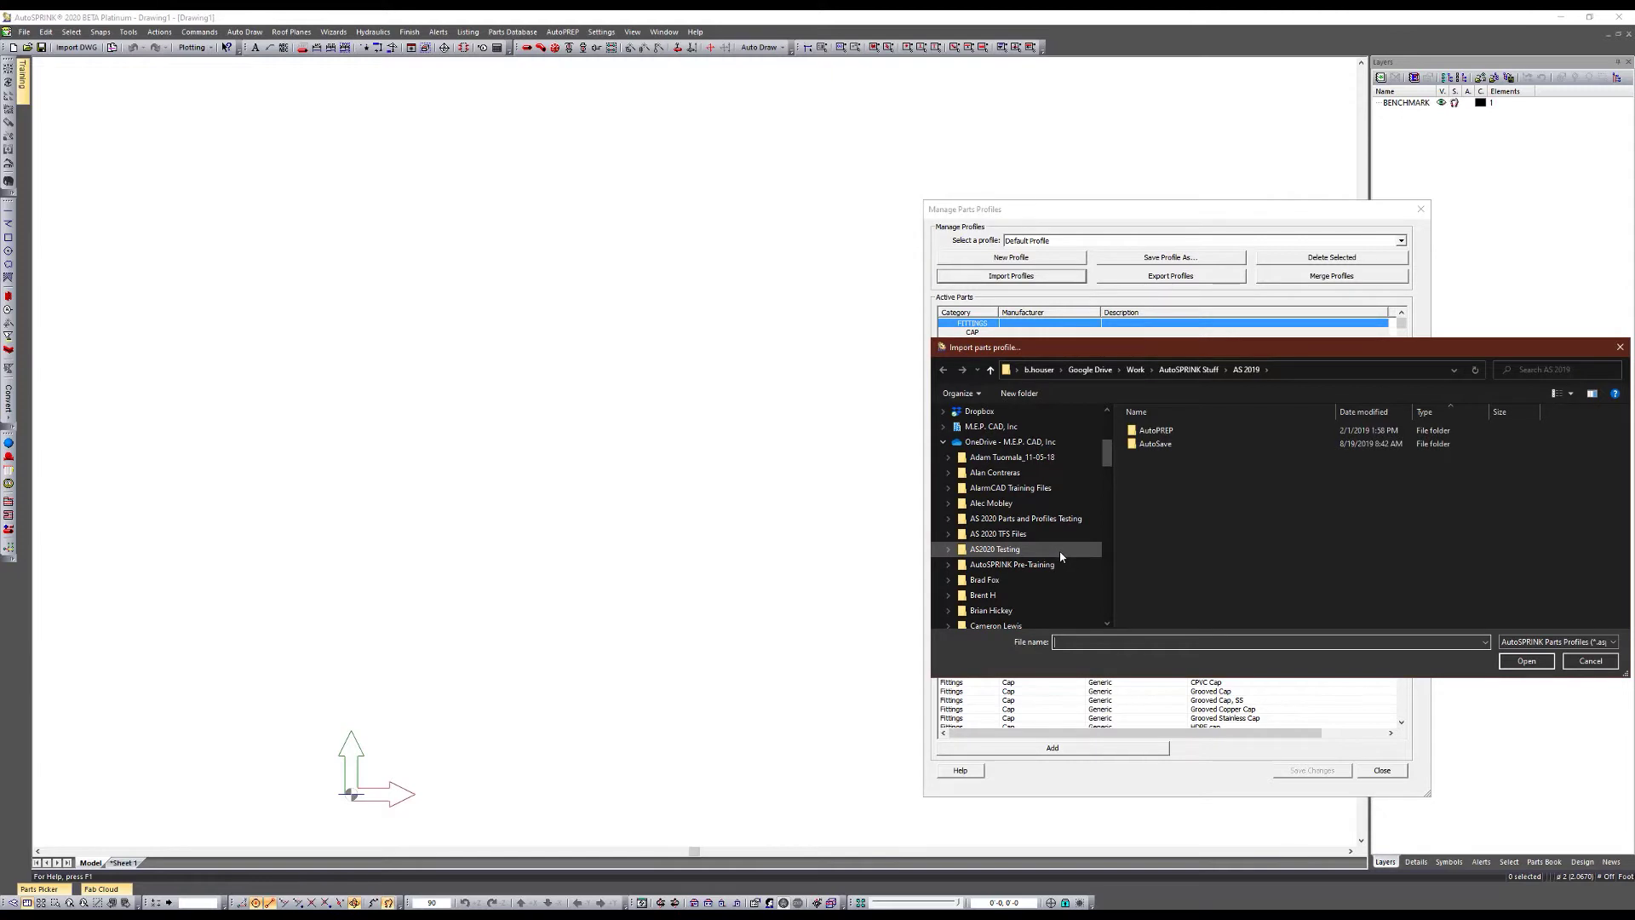
click(1021, 519)
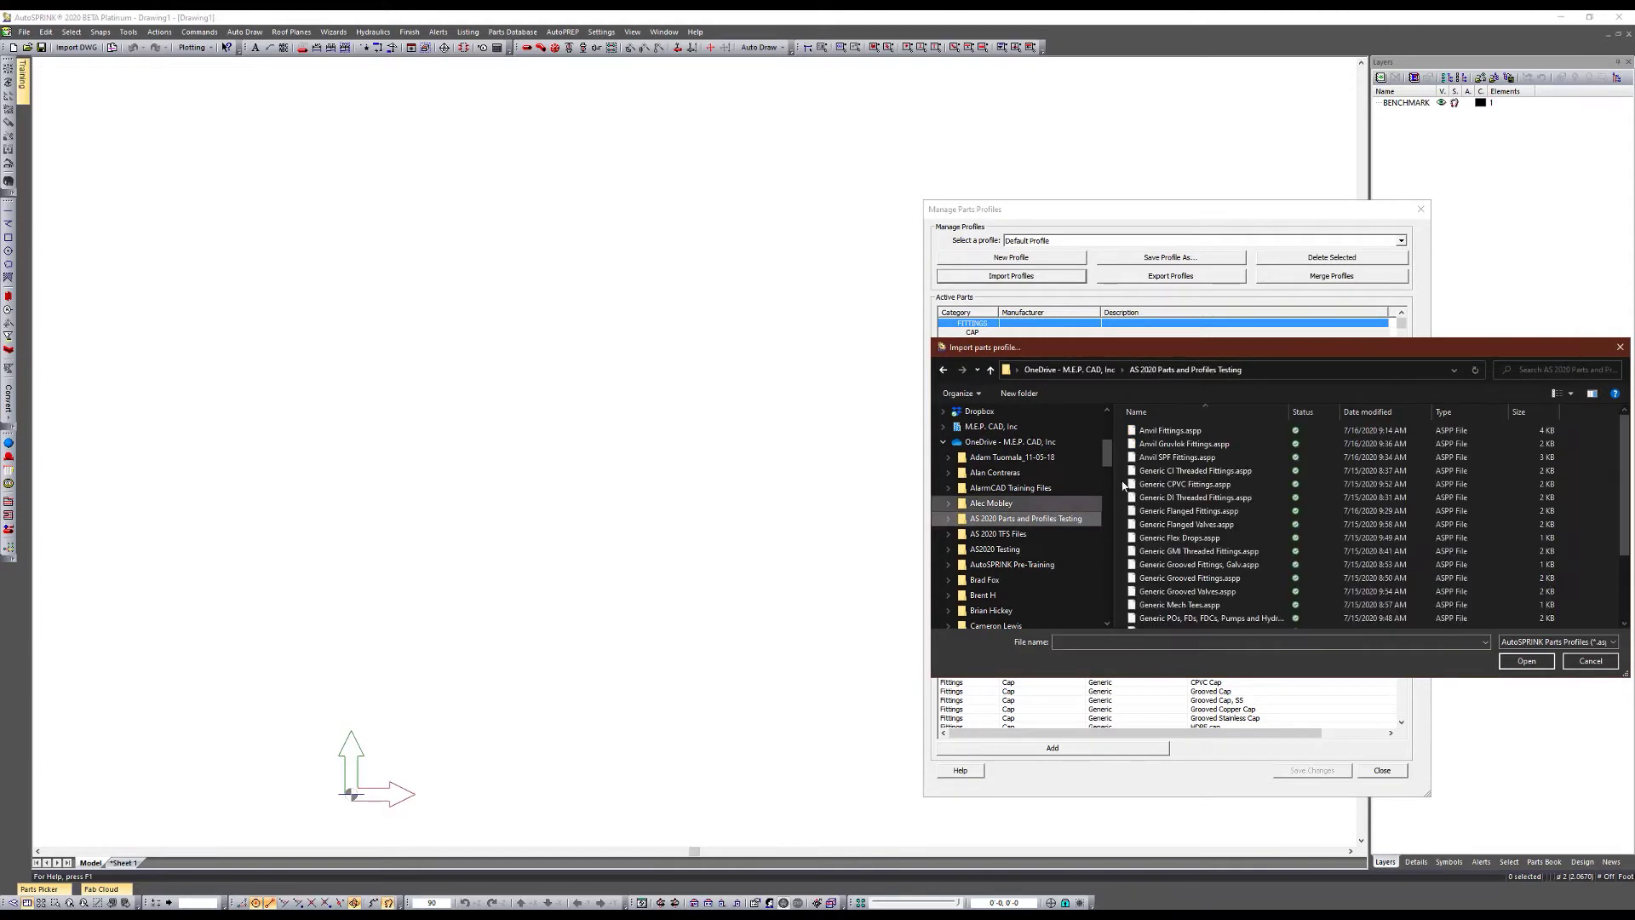
click(1166, 449)
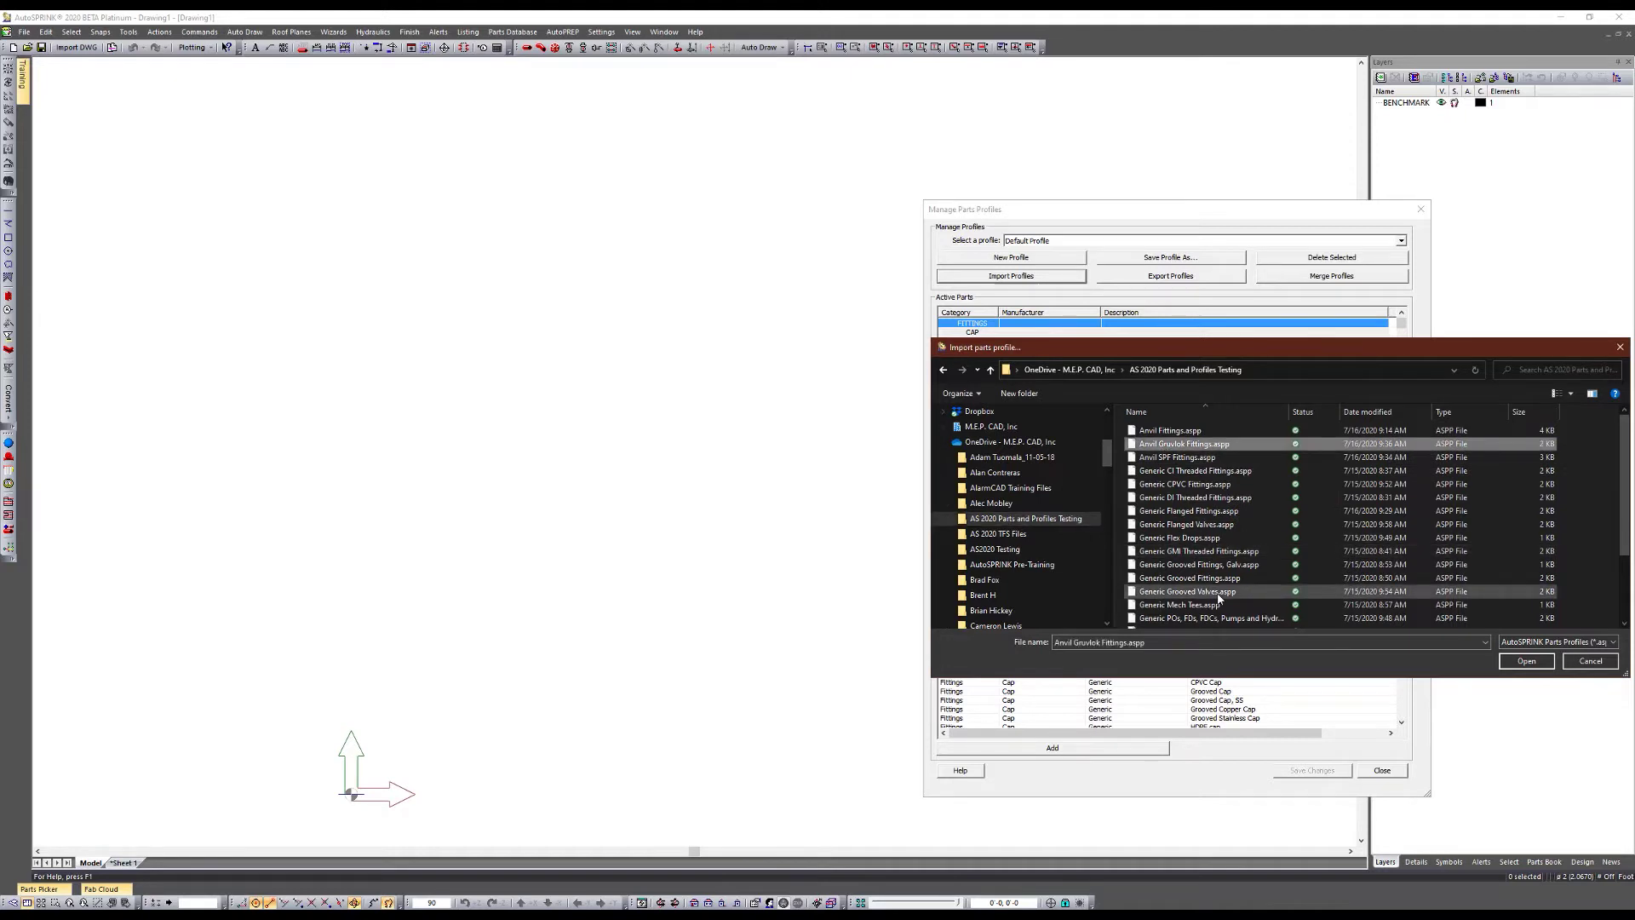
click(1526, 661)
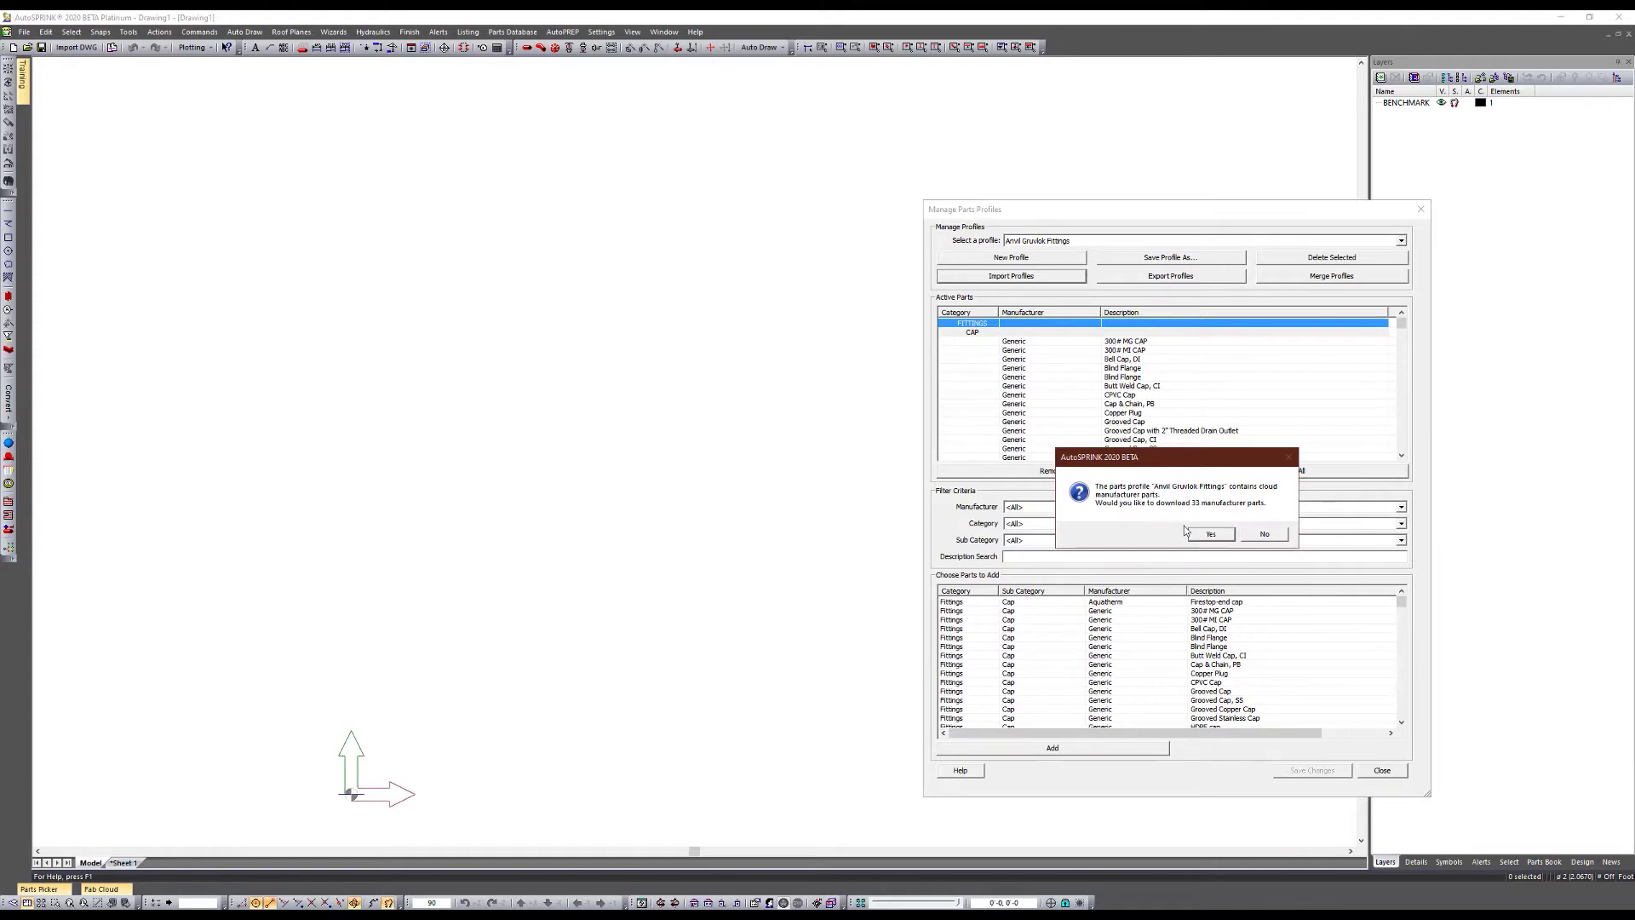
click(1210, 534)
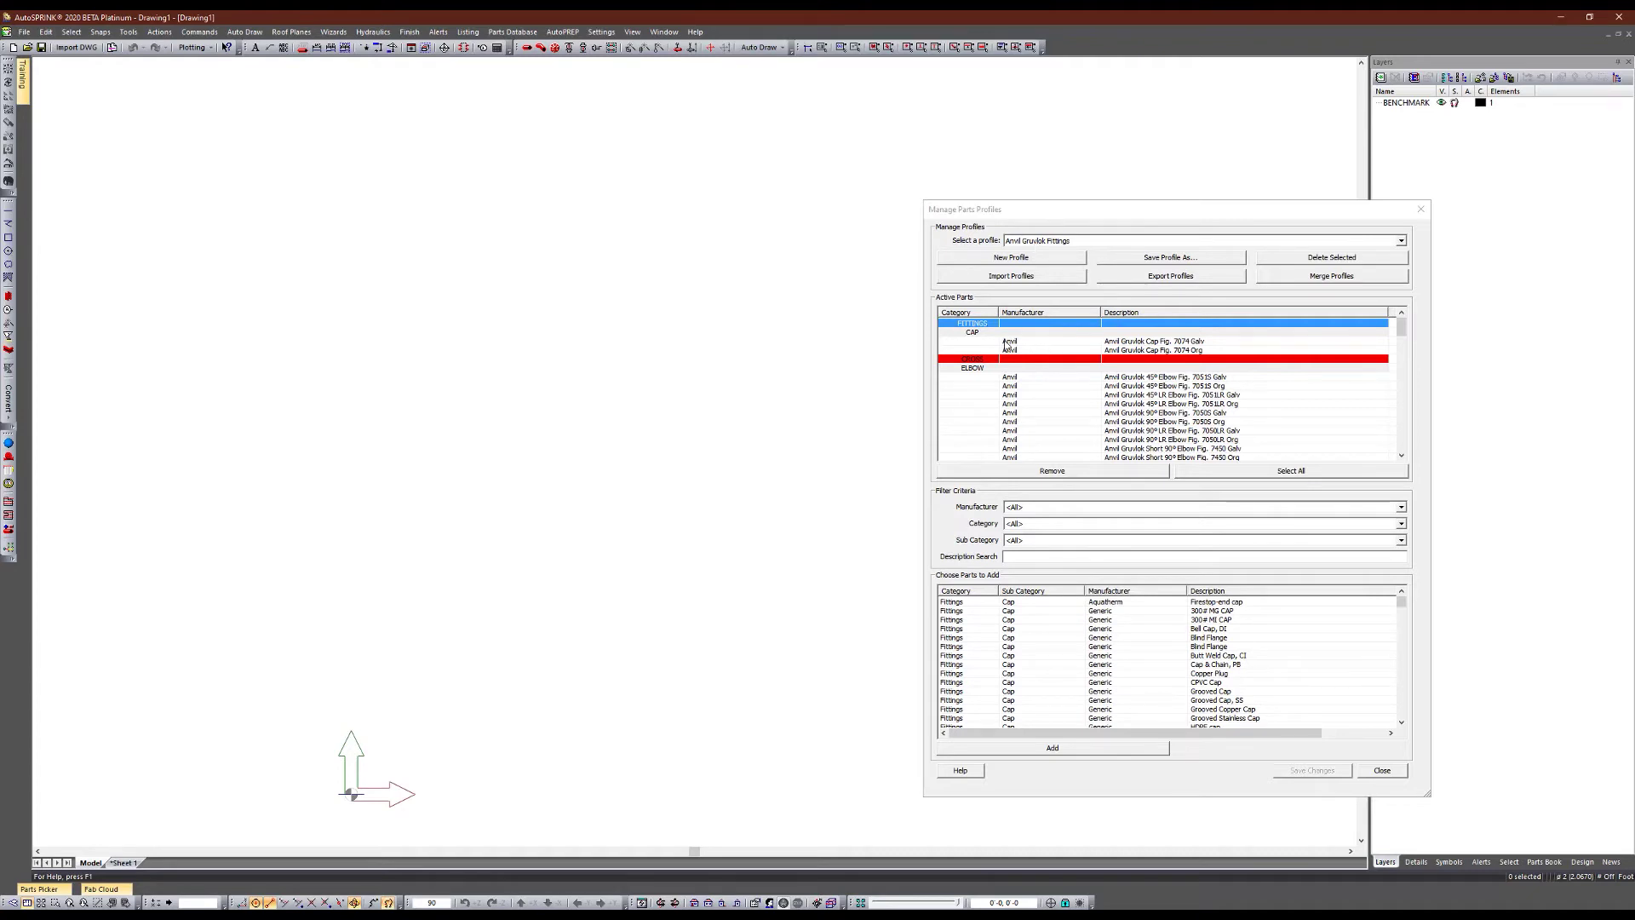
click(1161, 341)
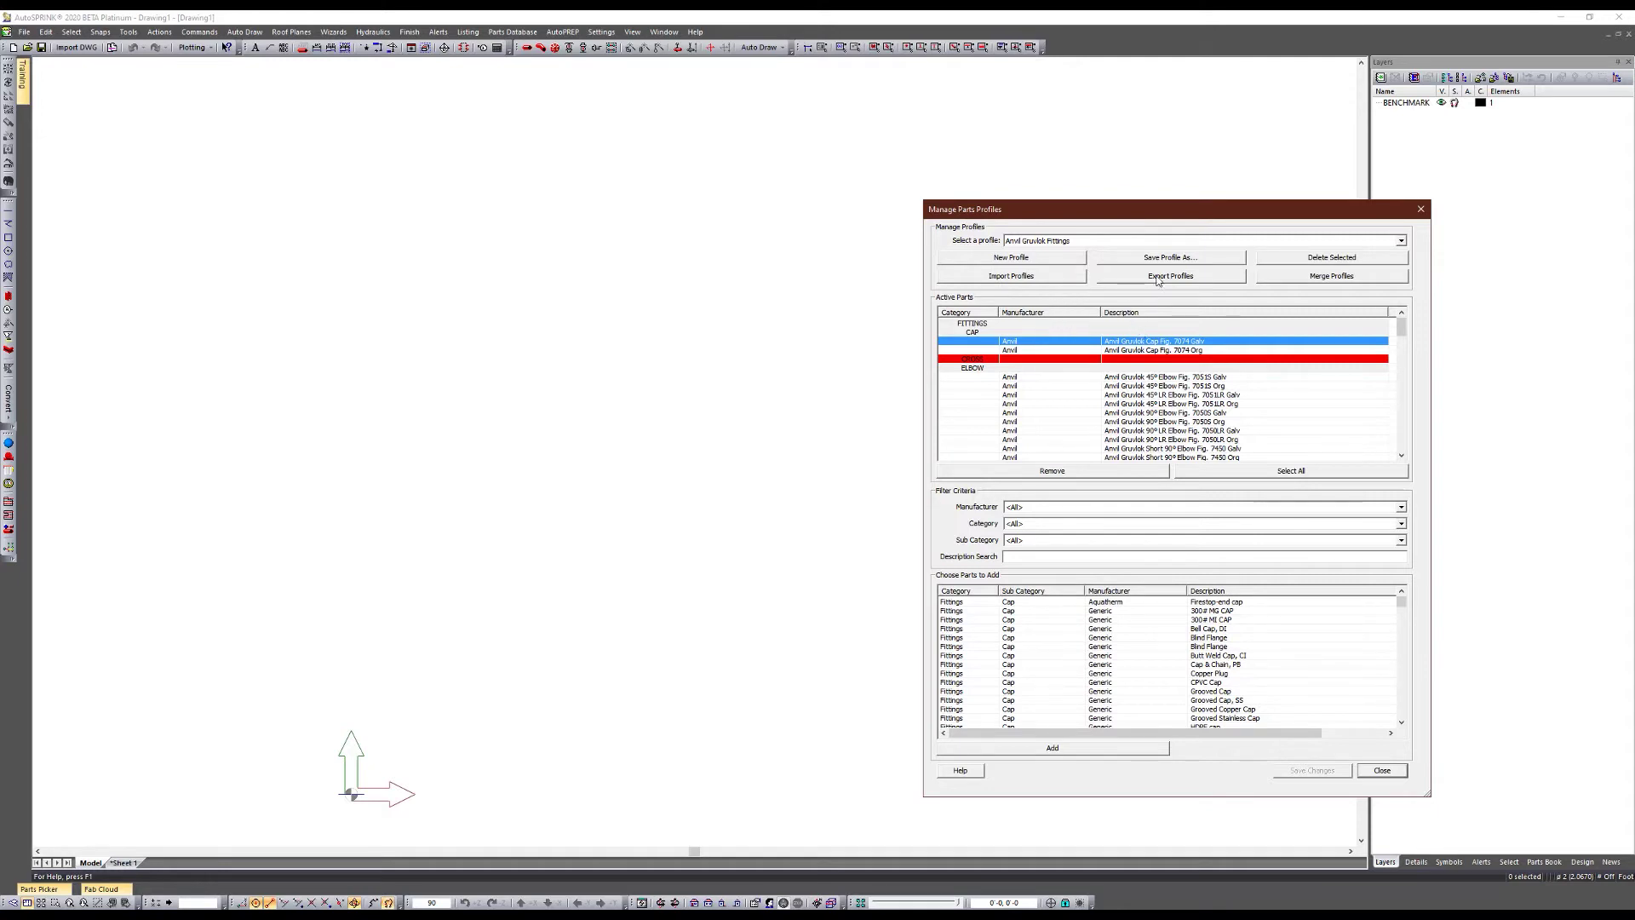
click(1046, 279)
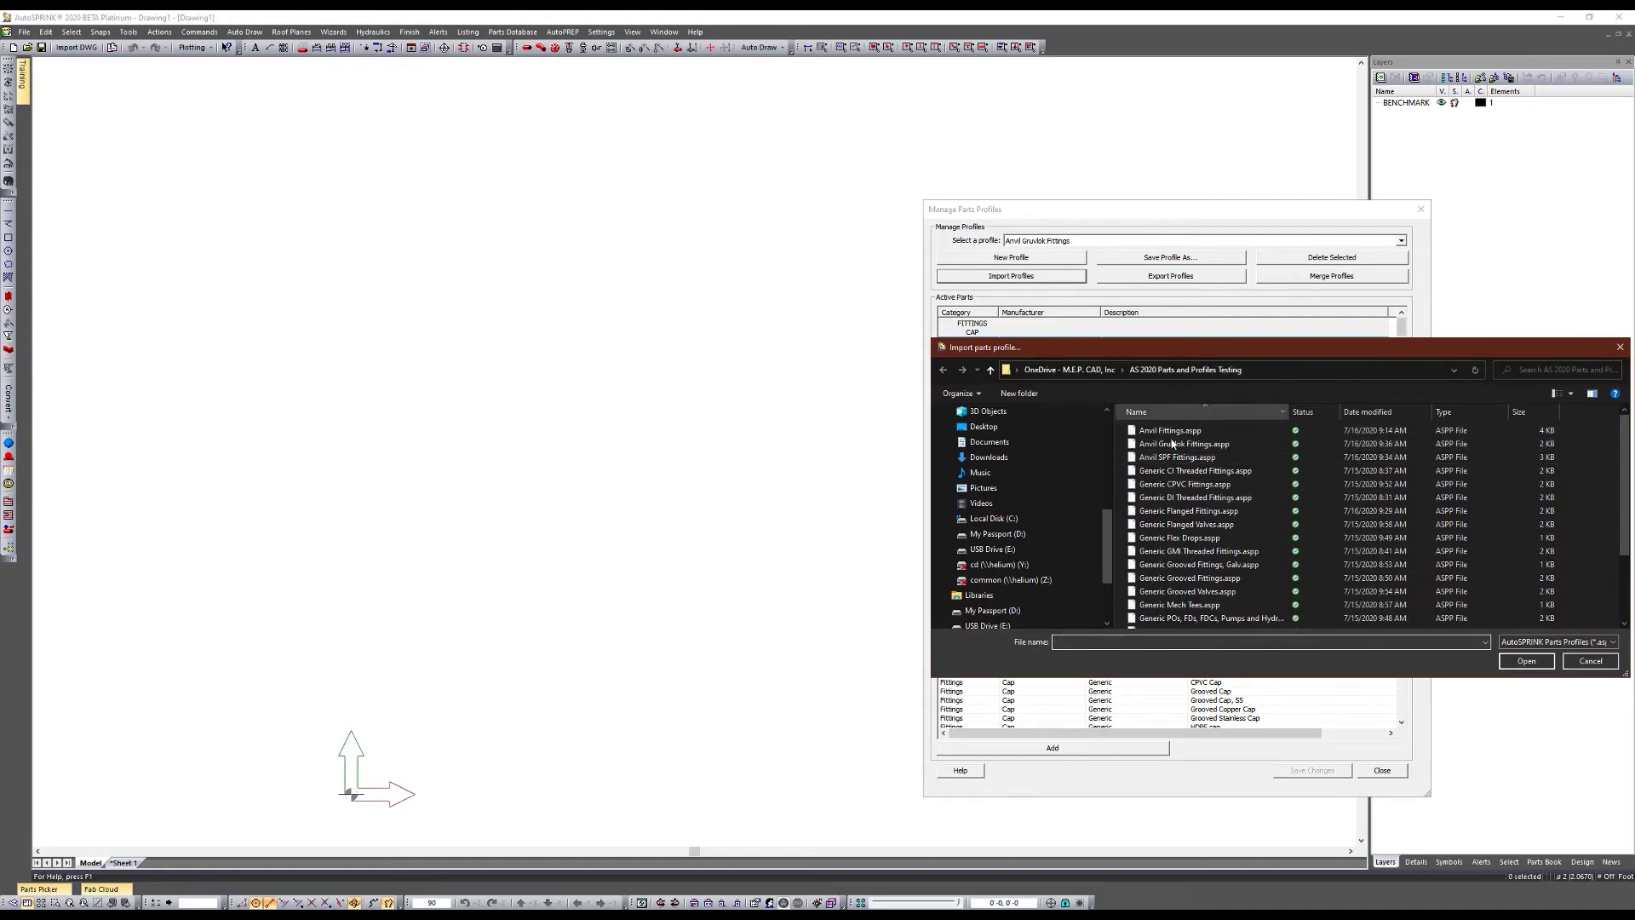
drag(1223, 344, 559, 383)
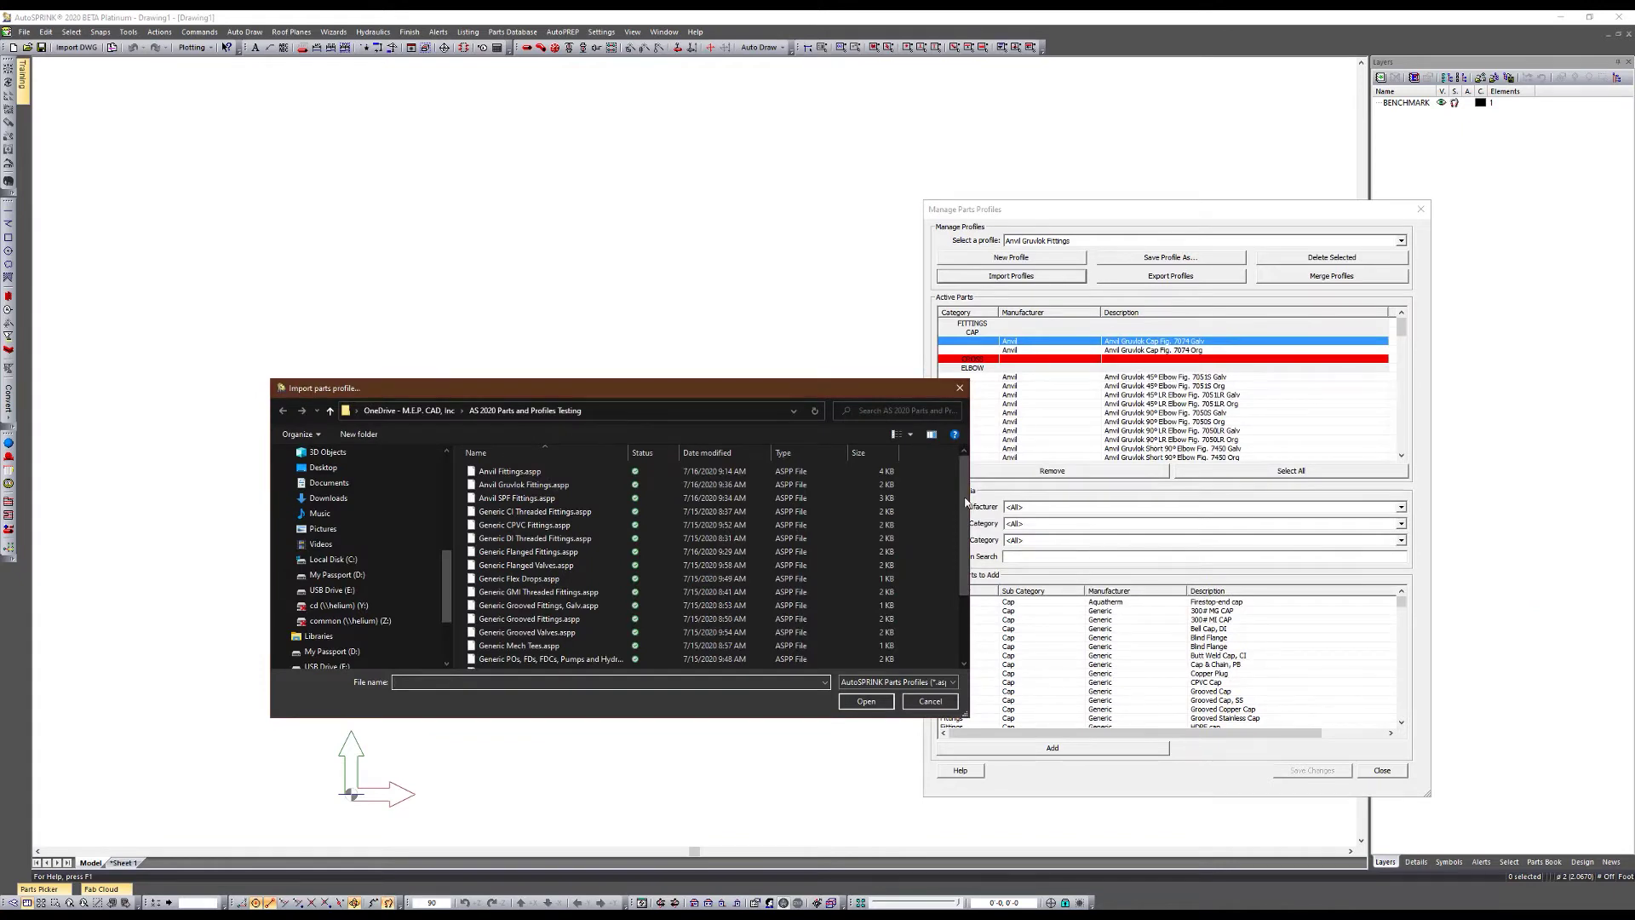
click(508, 474)
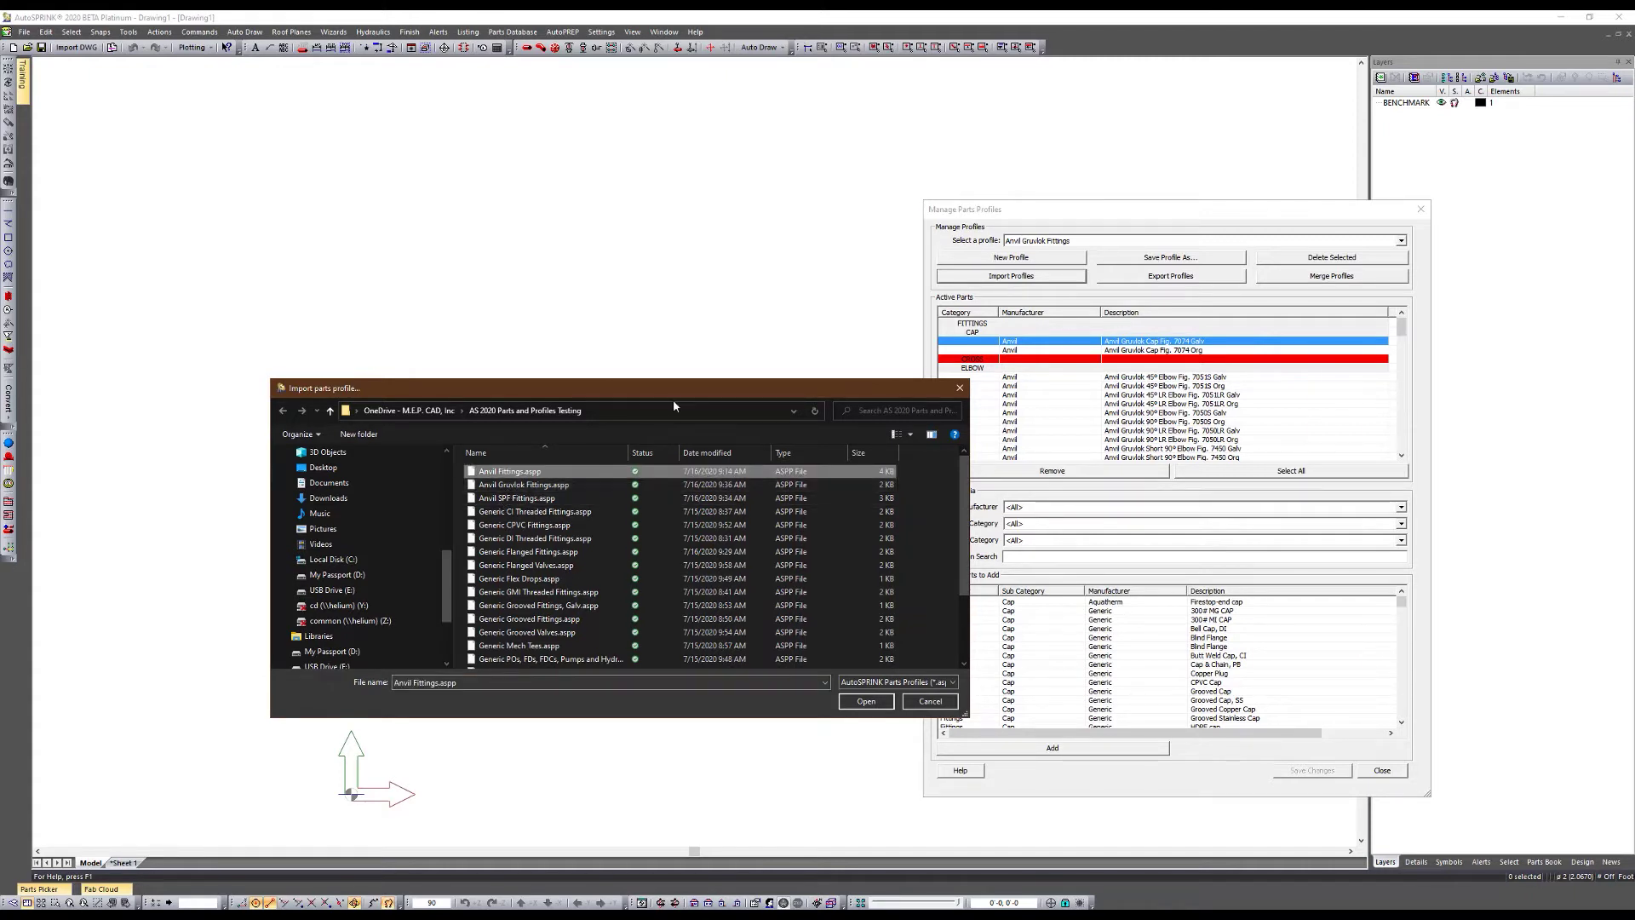
click(947, 703)
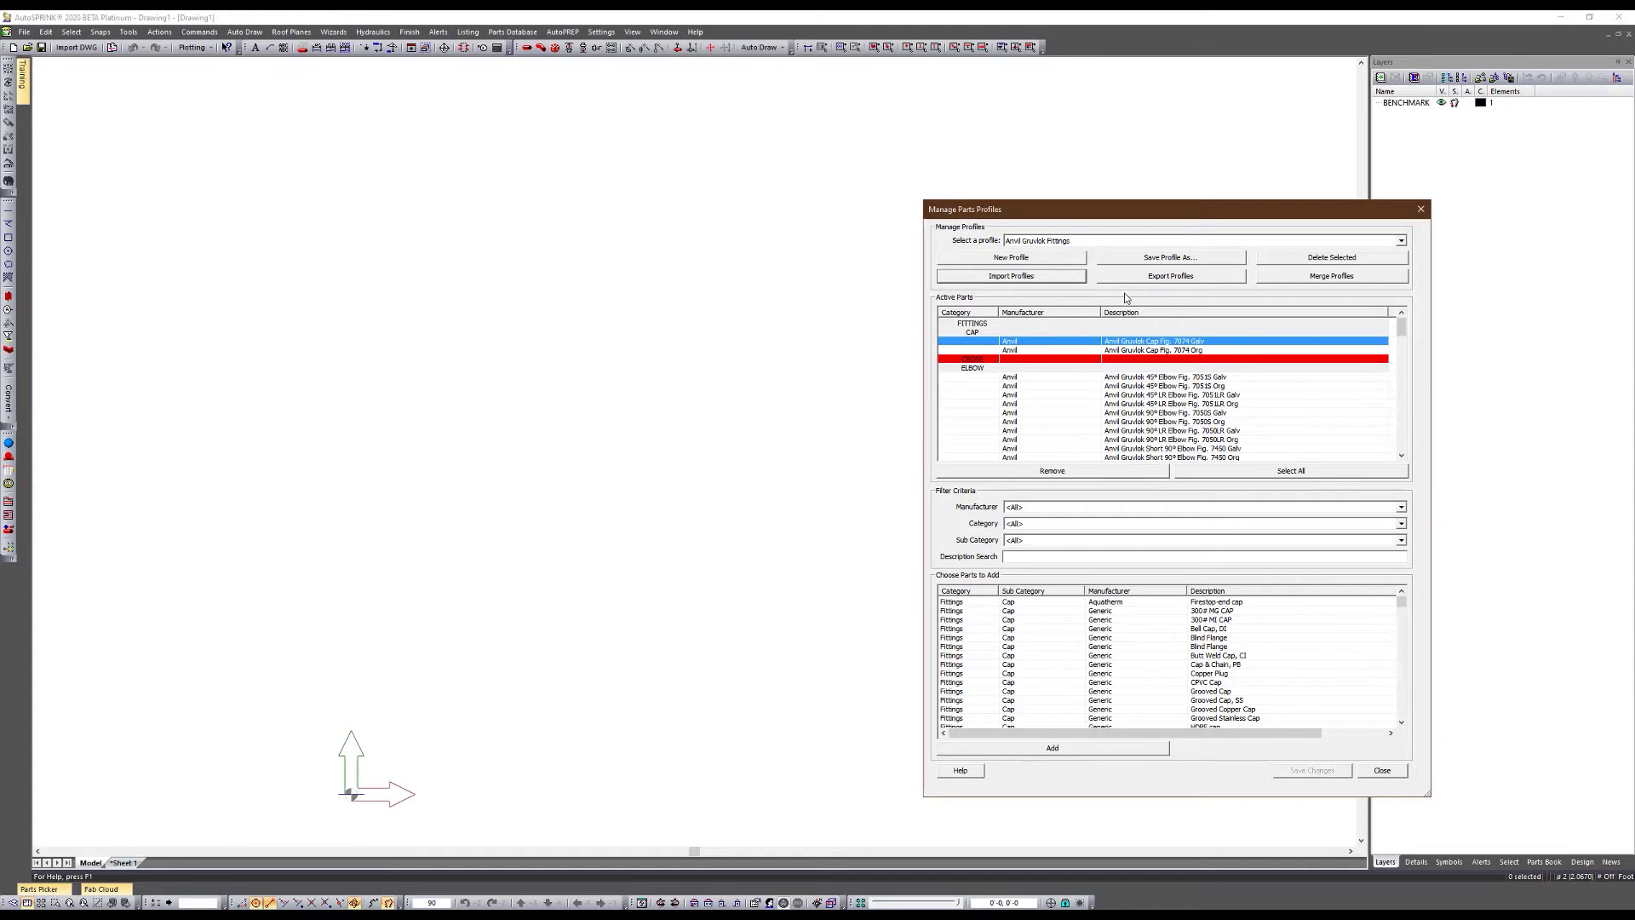
scroll(1134, 372, down, 8)
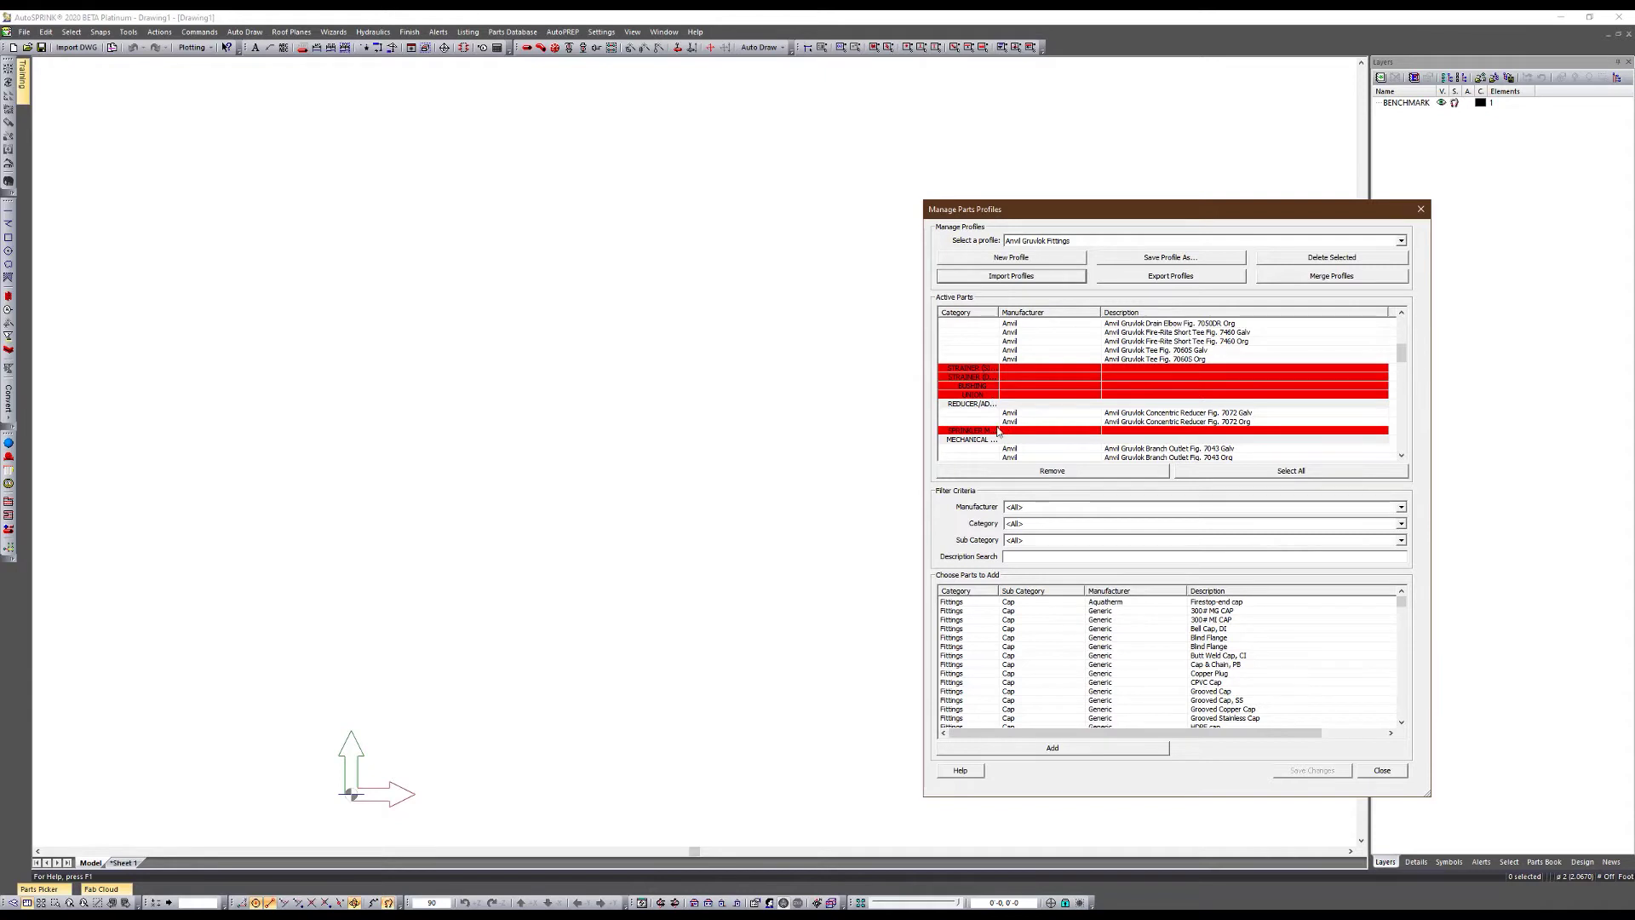
scroll(994, 440, down, 4)
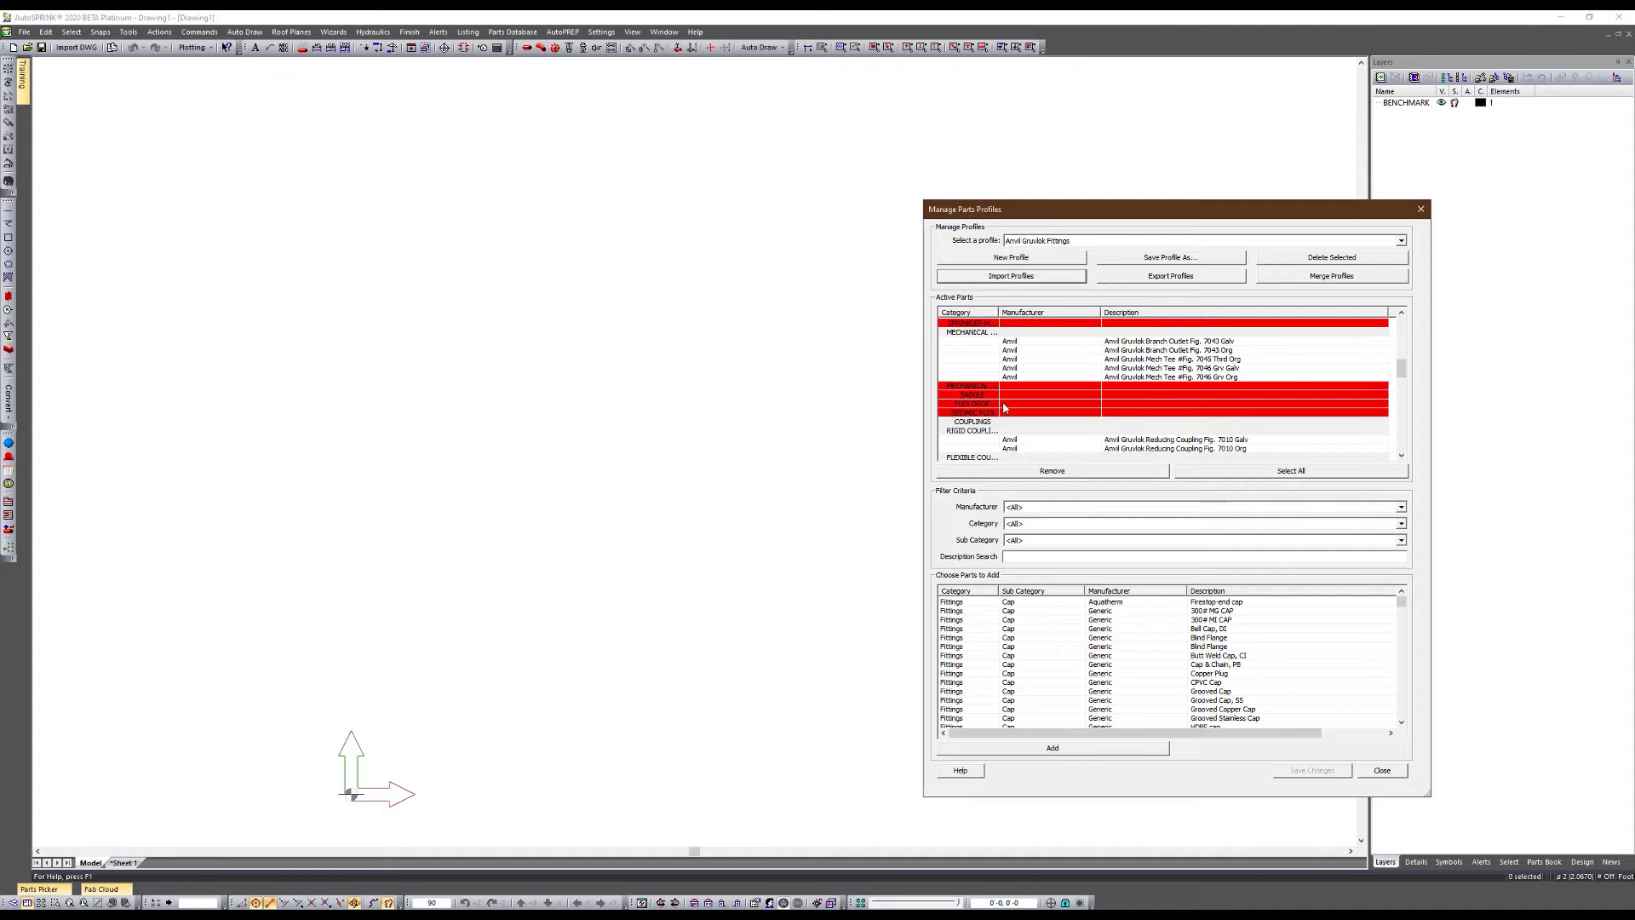
scroll(1010, 430, down, 3)
scroll(1026, 415, down, 2)
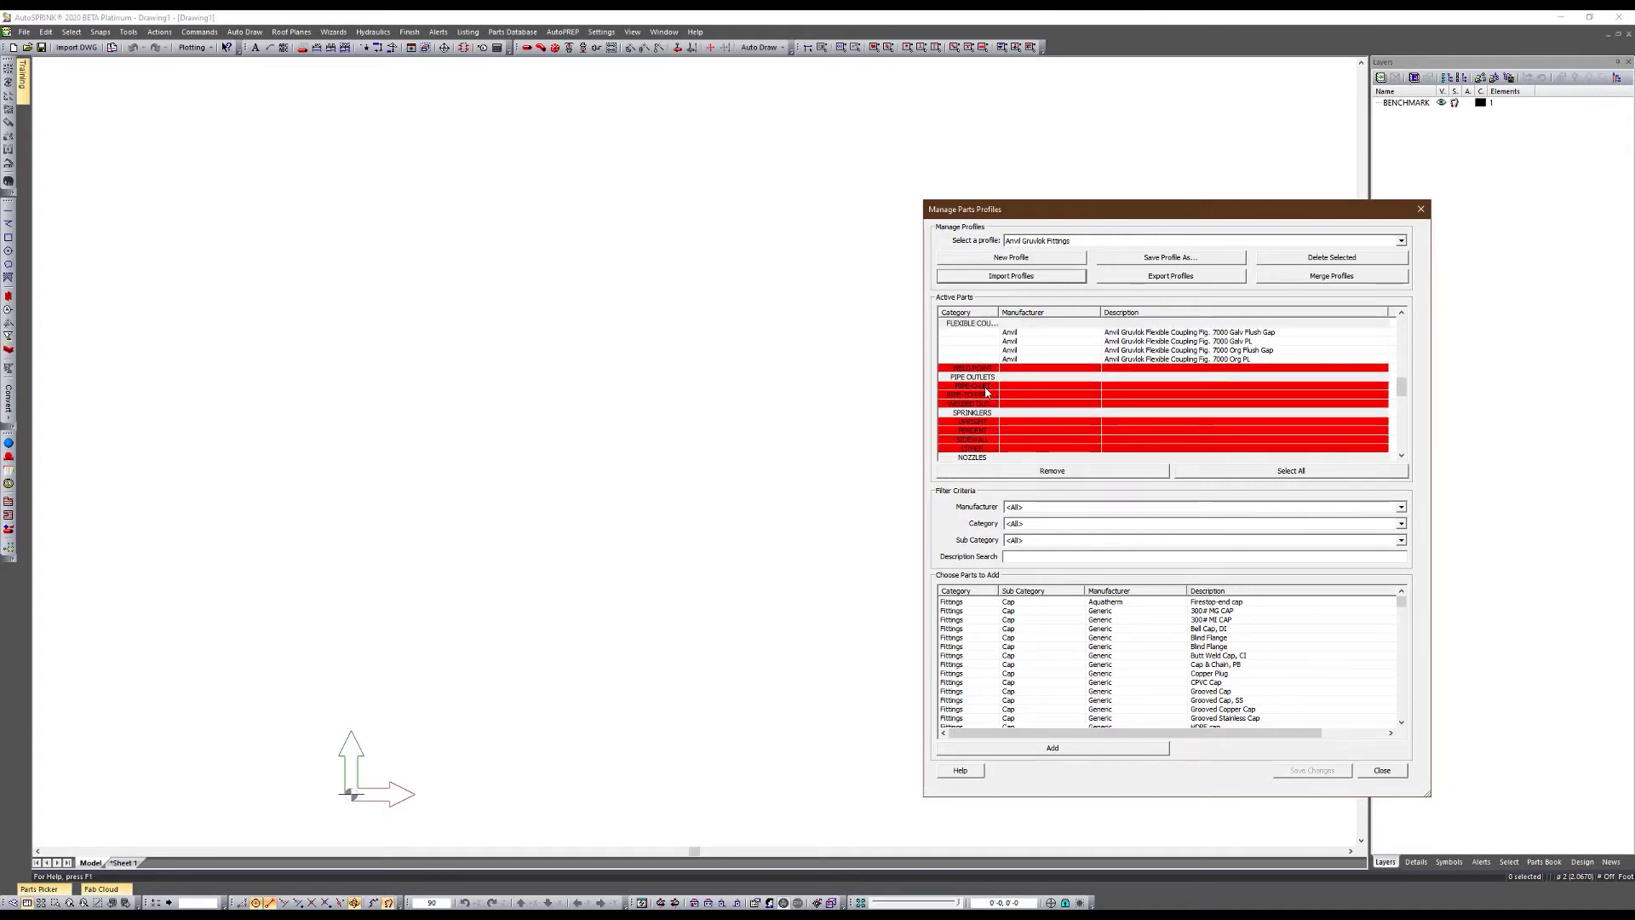
Merge the Generic POs file, checking its Groove-O-Let, Thread-O-Let and Pipe Weld Hole outlets
click(1335, 278)
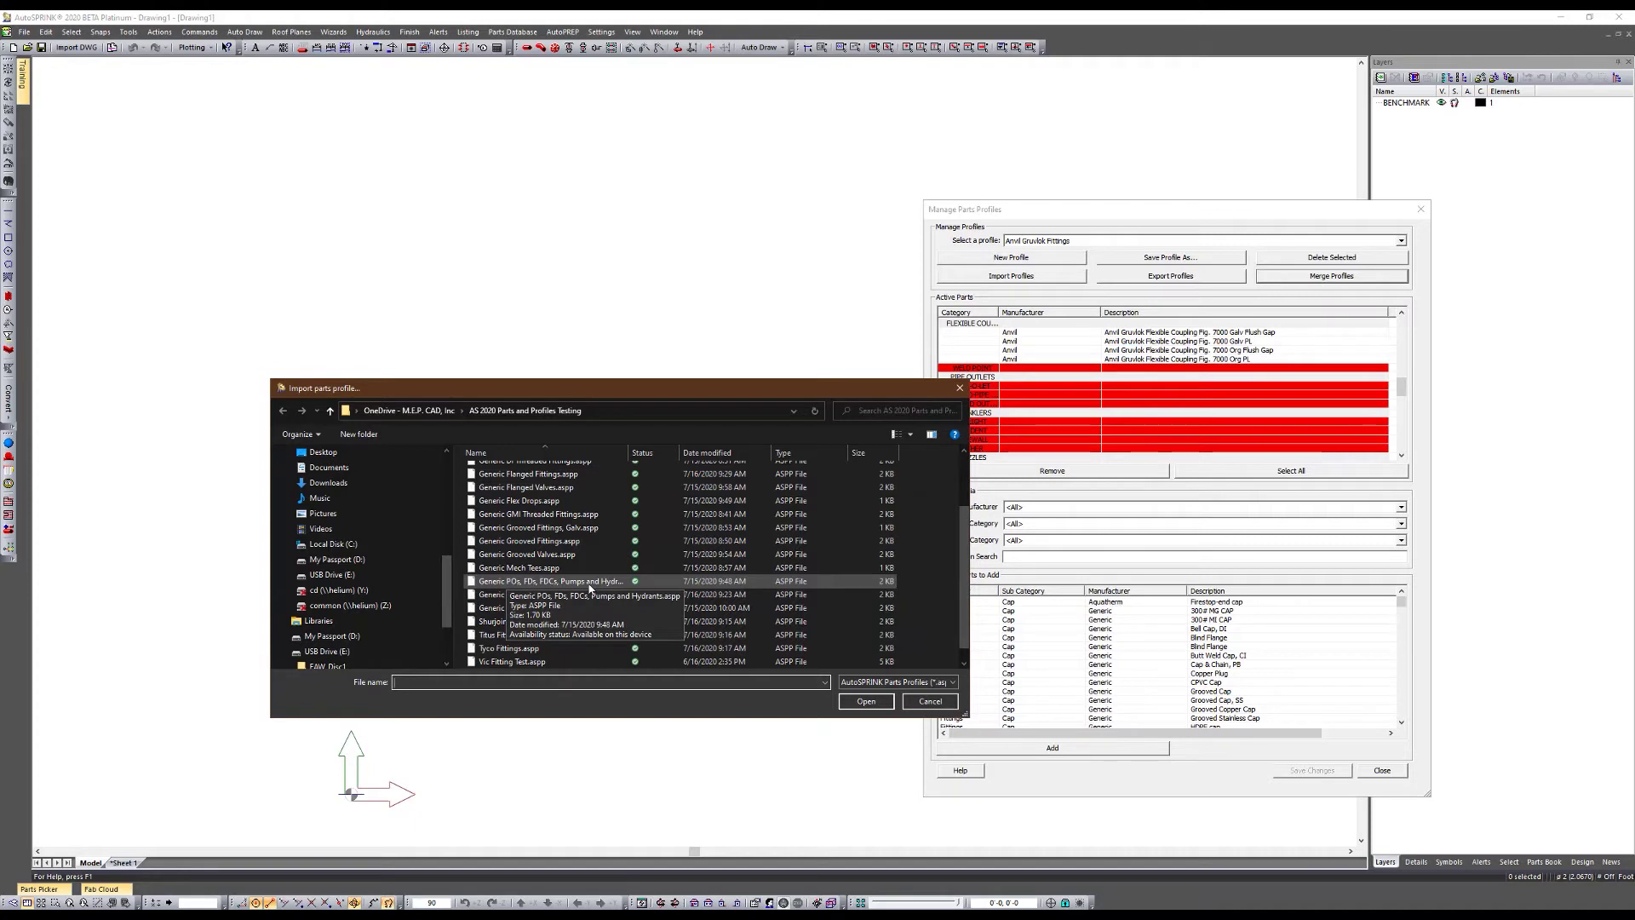
click(589, 586)
click(864, 701)
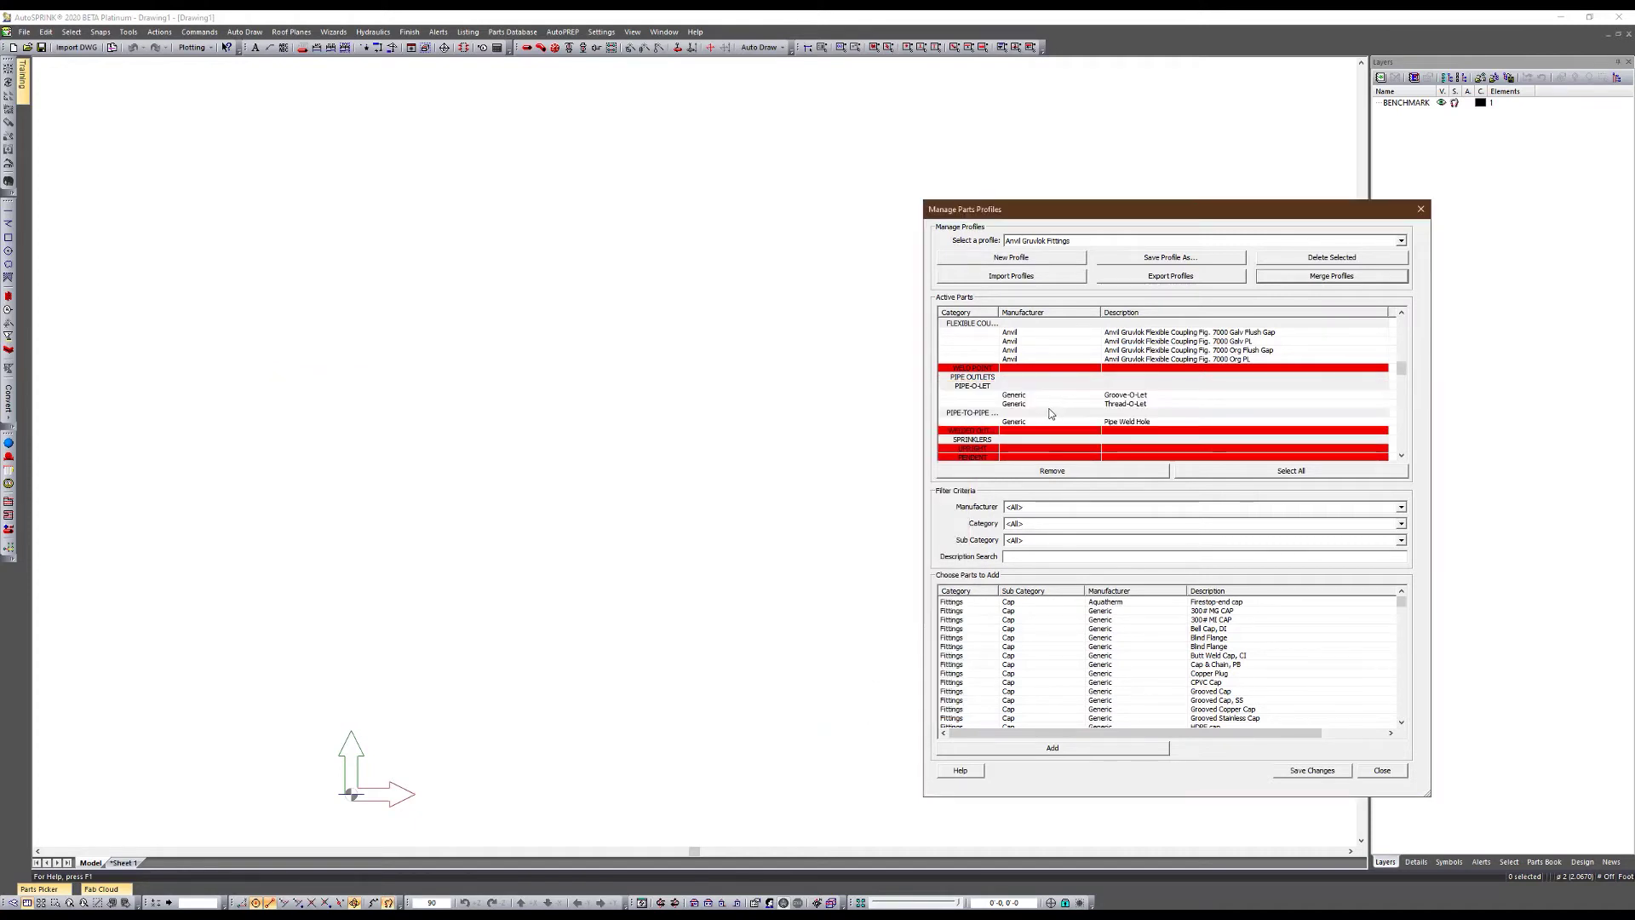
click(1125, 396)
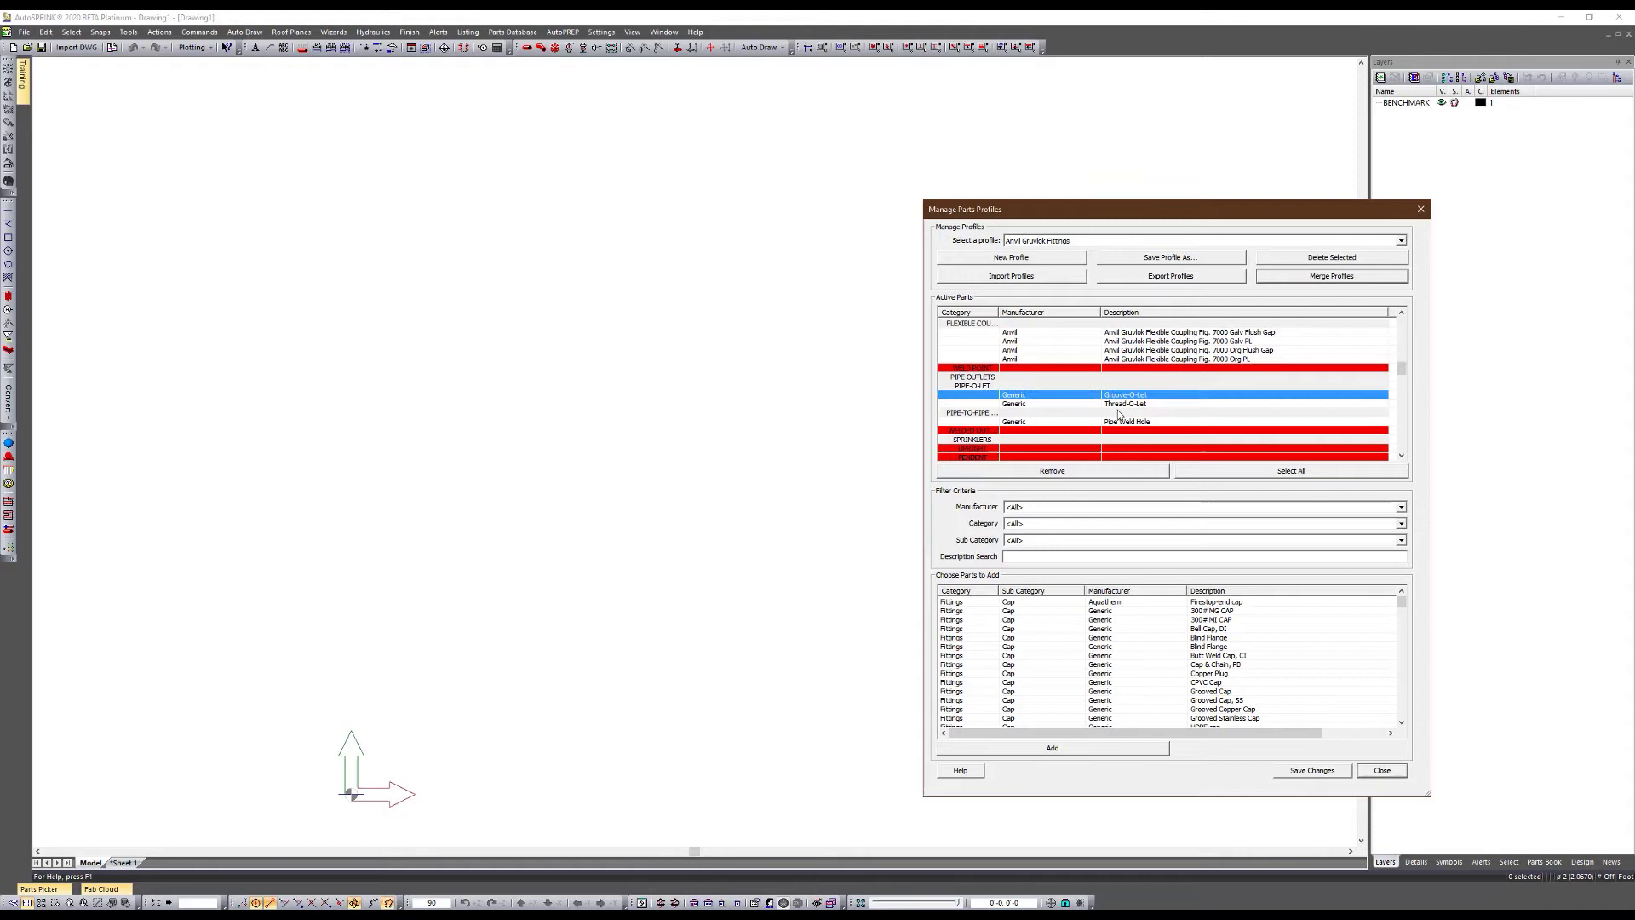
click(1122, 405)
click(1130, 422)
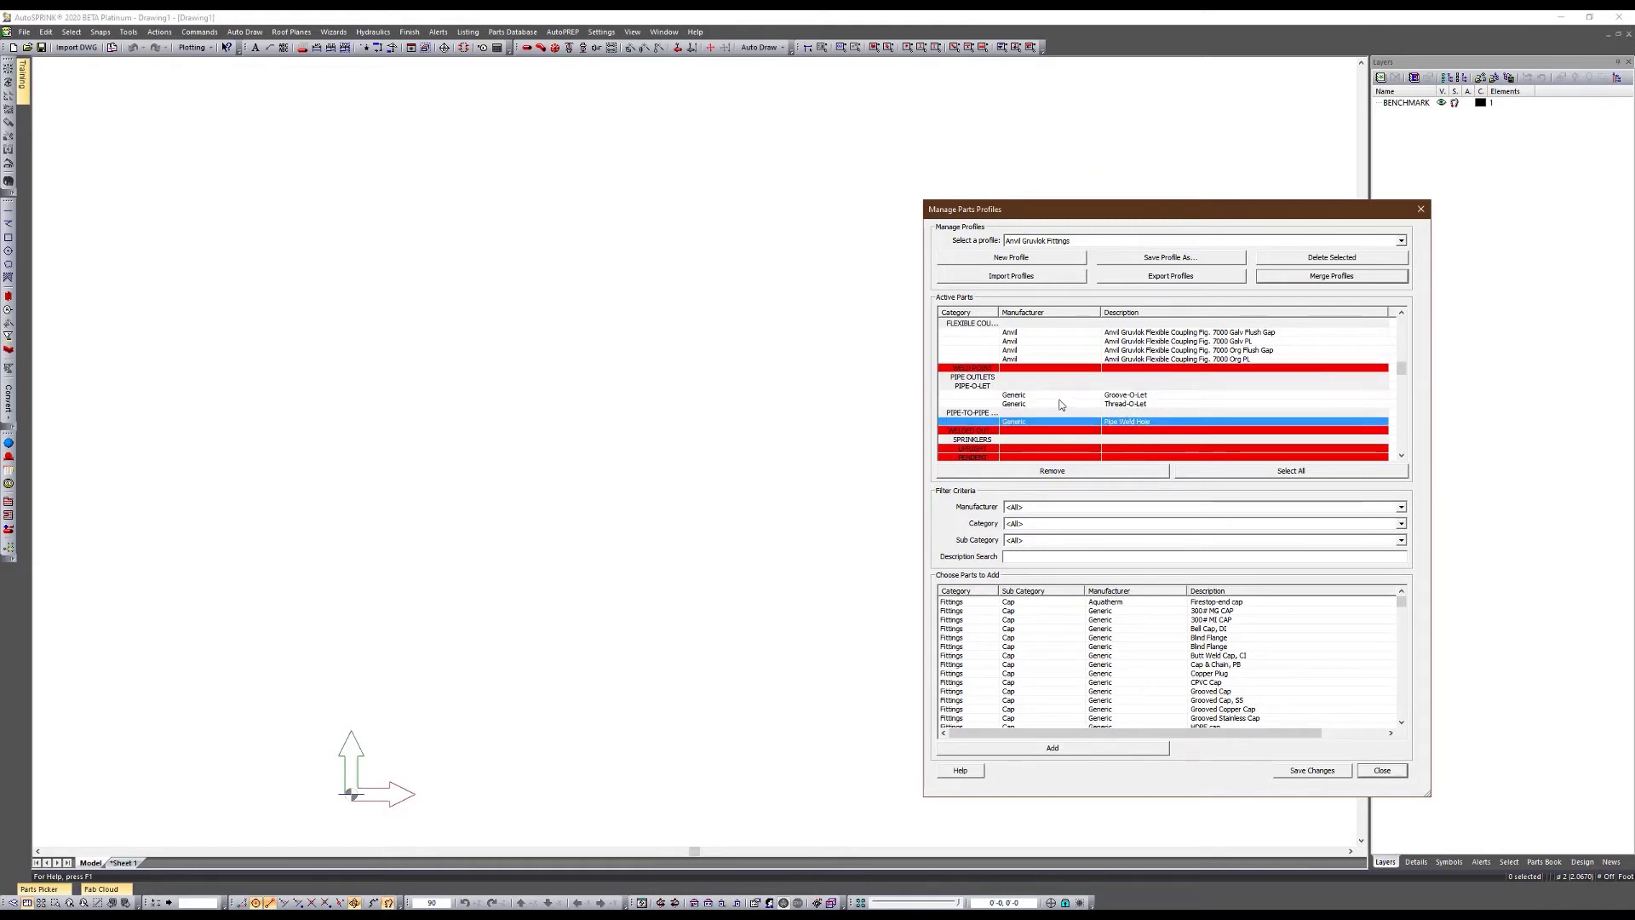
scroll(1061, 404, down, 2)
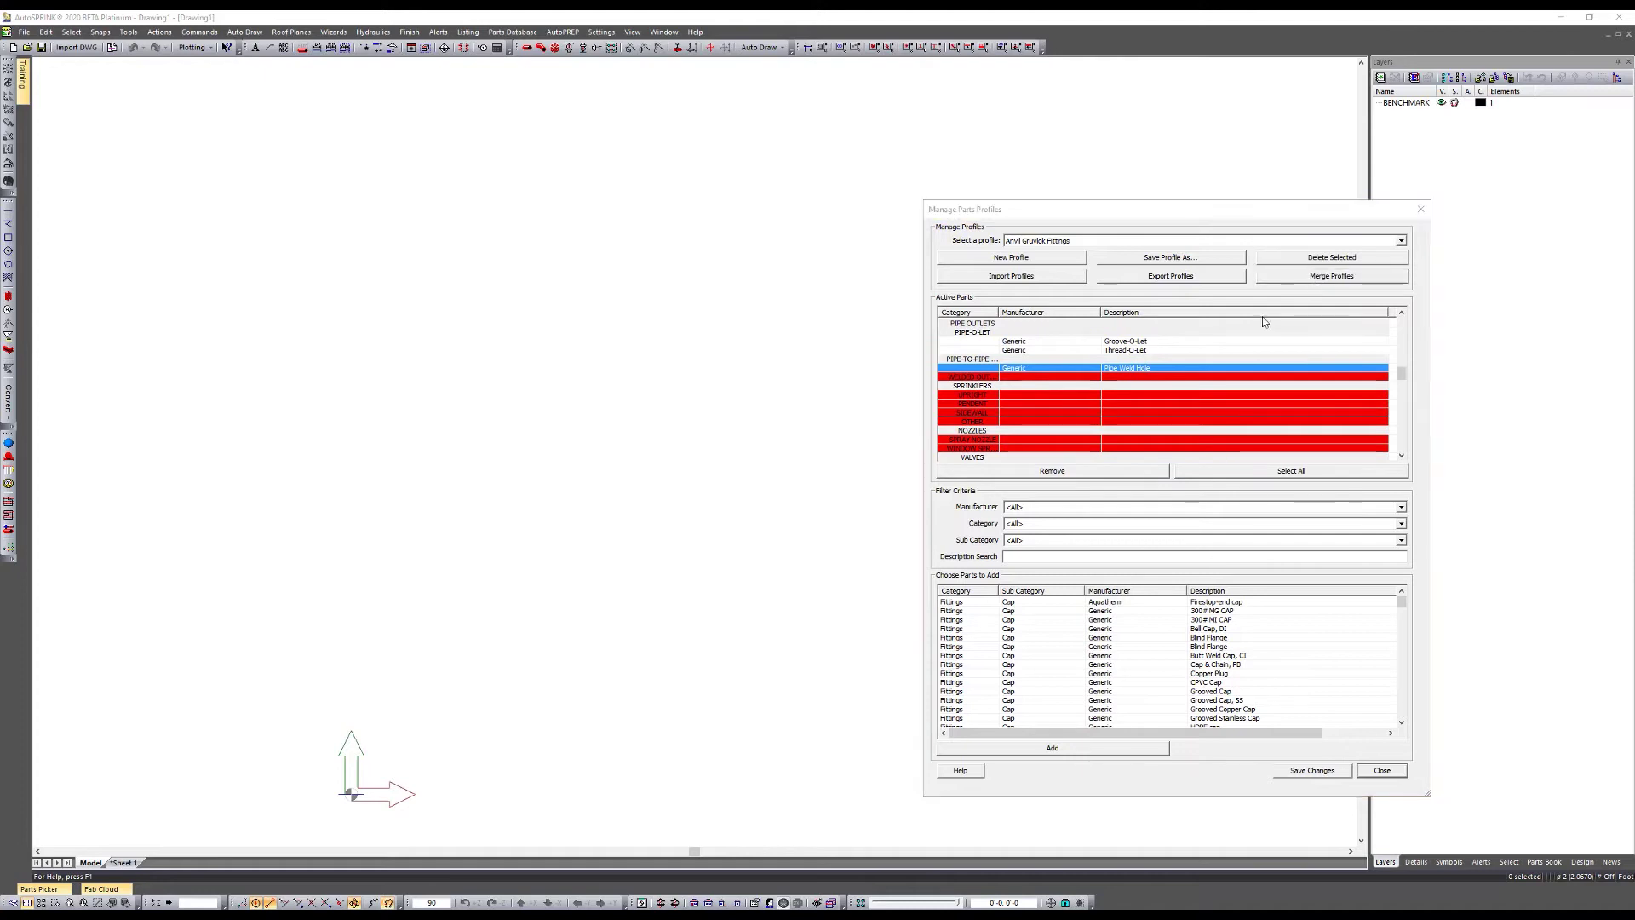
scroll(528, 607, down, 5)
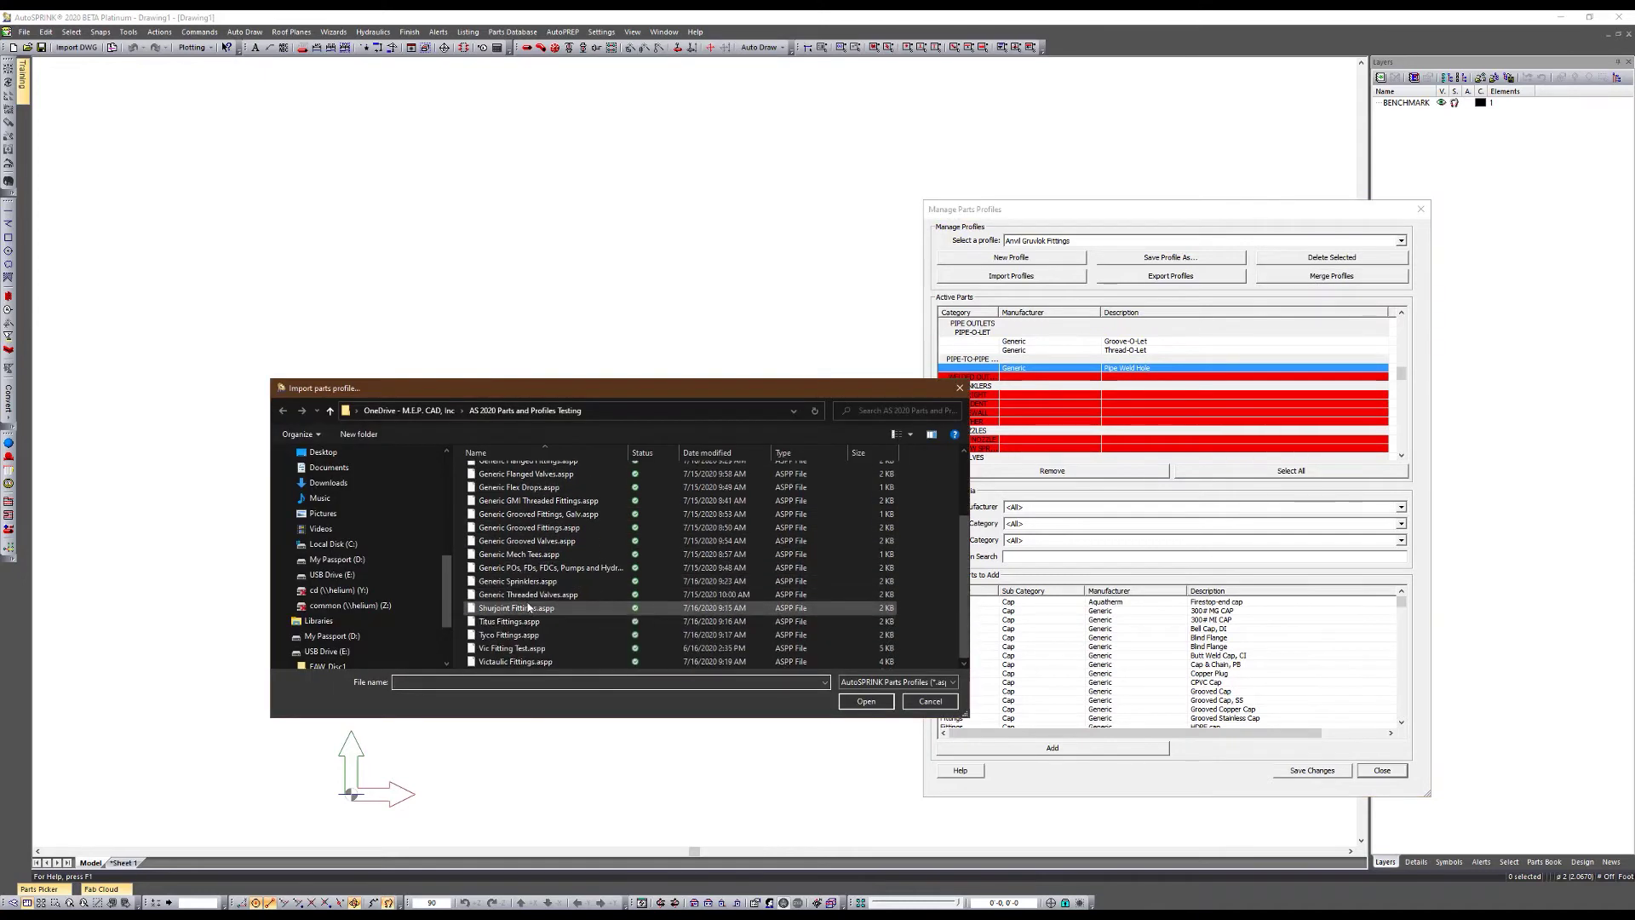
Merge the Generic Sprinklers parts file into the profile
click(518, 581)
click(865, 701)
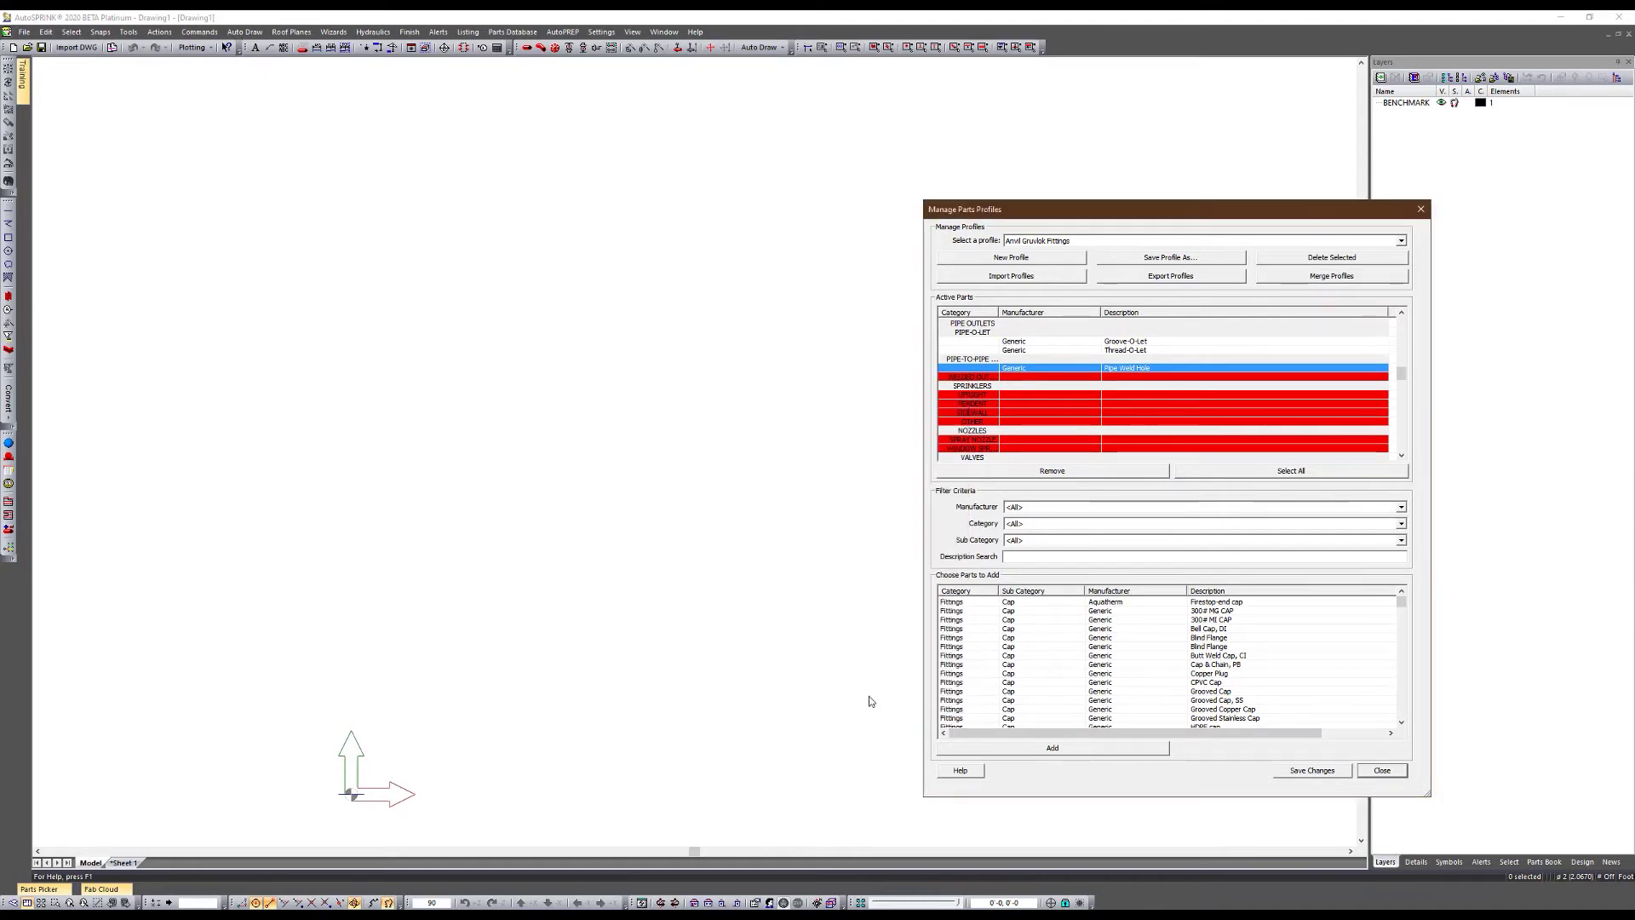
scroll(1164, 386, down, 2)
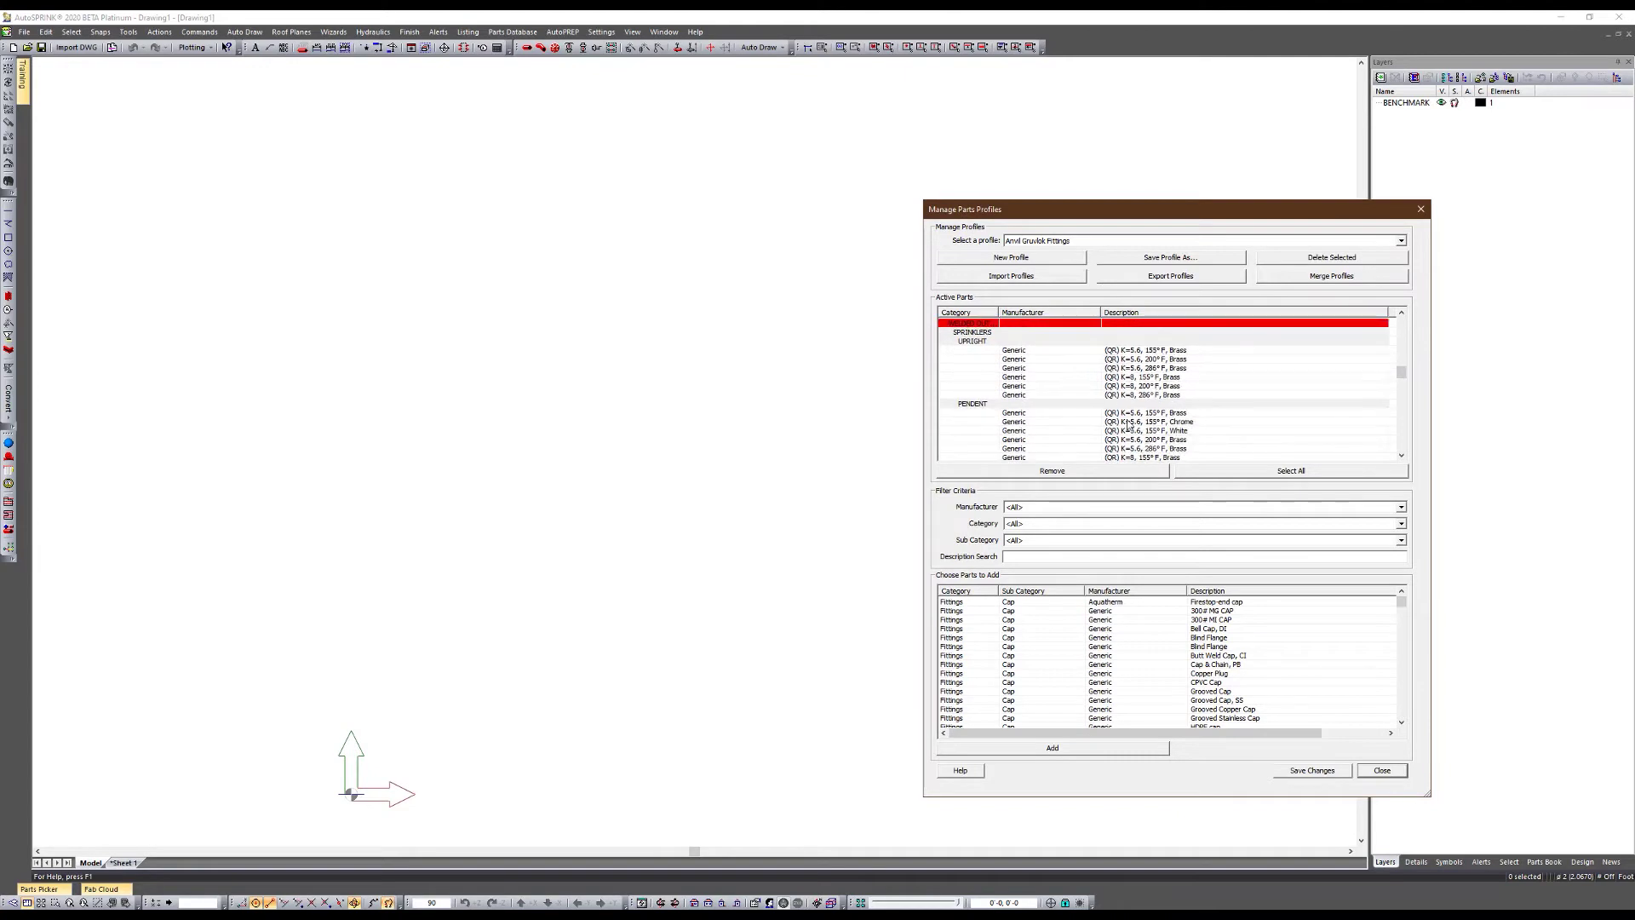
scroll(1129, 423, down, 3)
Merge Generic DI Threaded Fittings, then save the profile and close the manager
click(1324, 276)
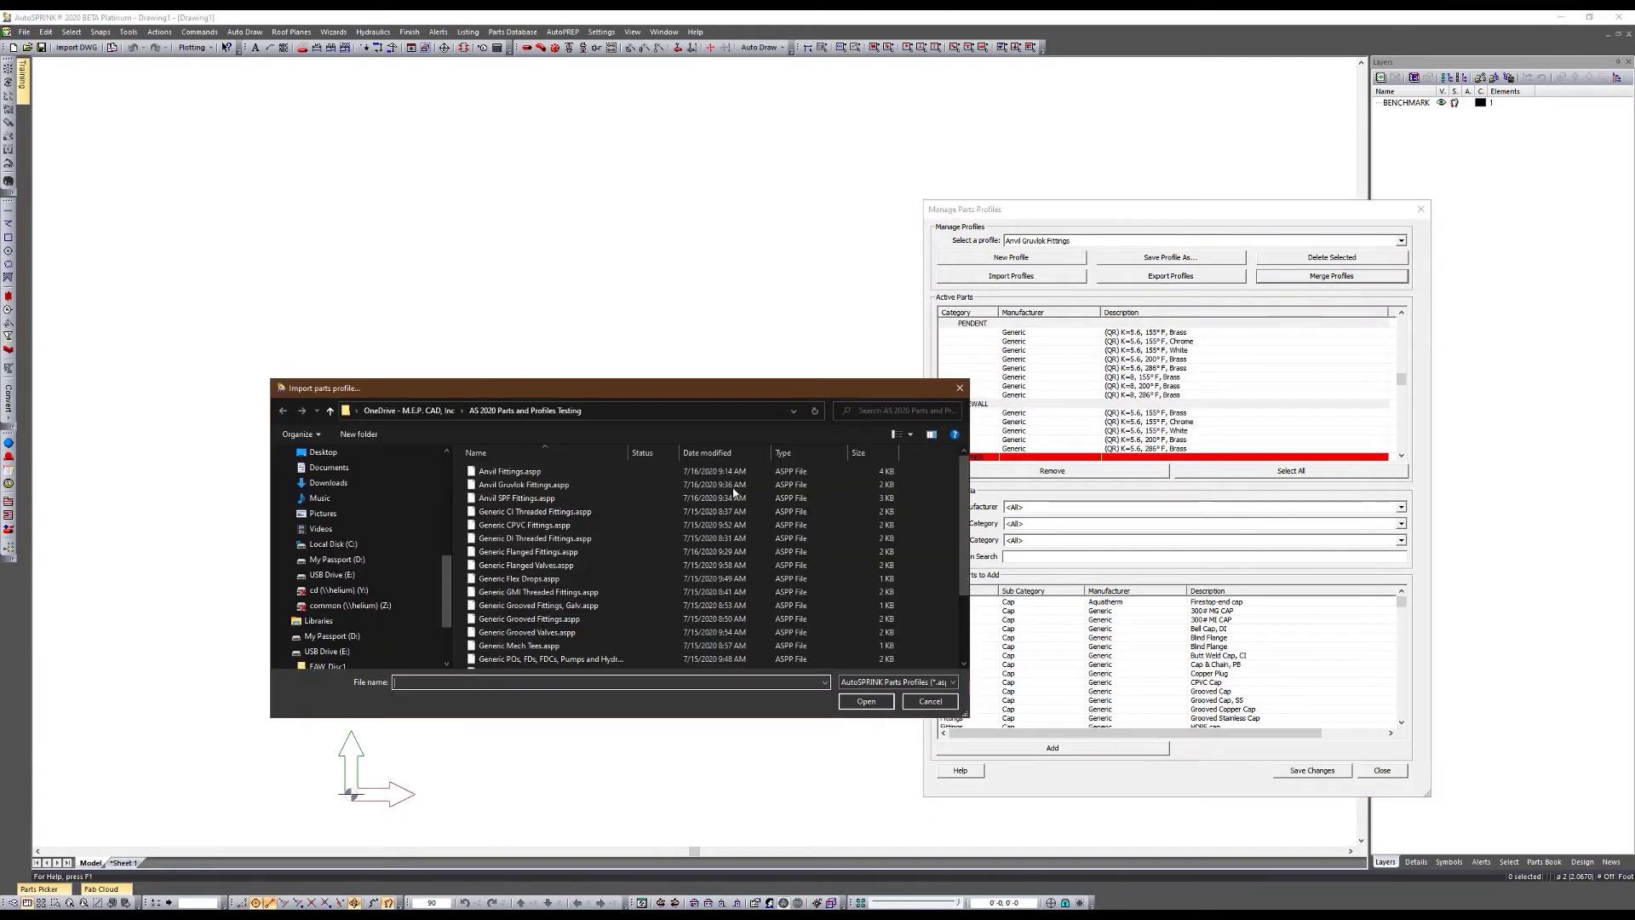
click(515, 539)
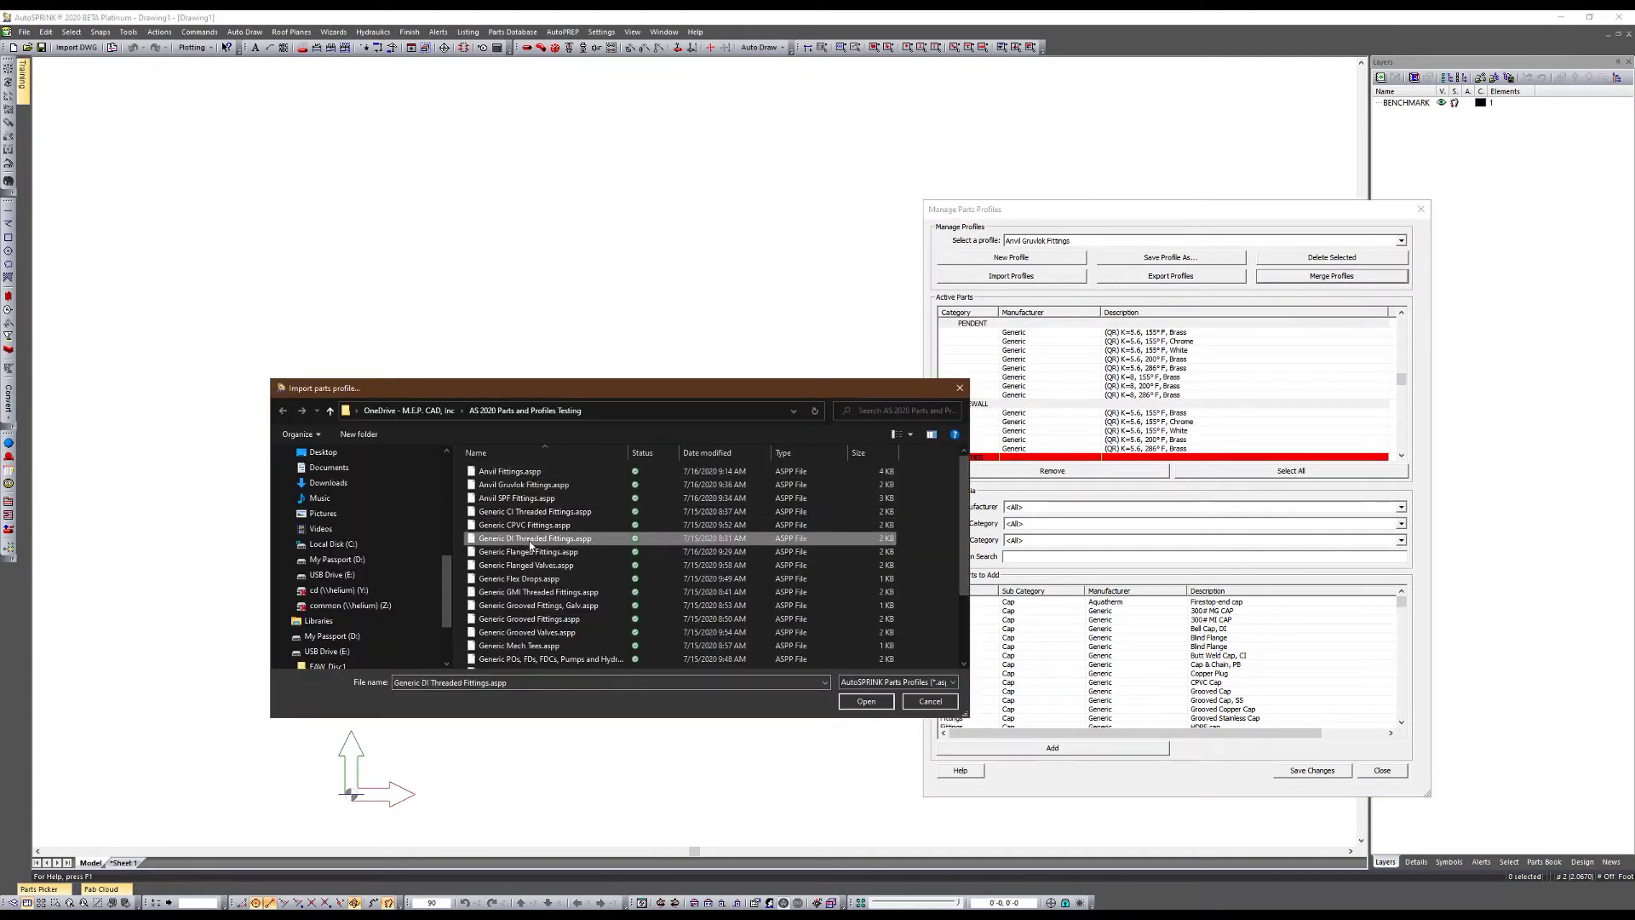
click(866, 703)
scroll(1084, 376, down, 3)
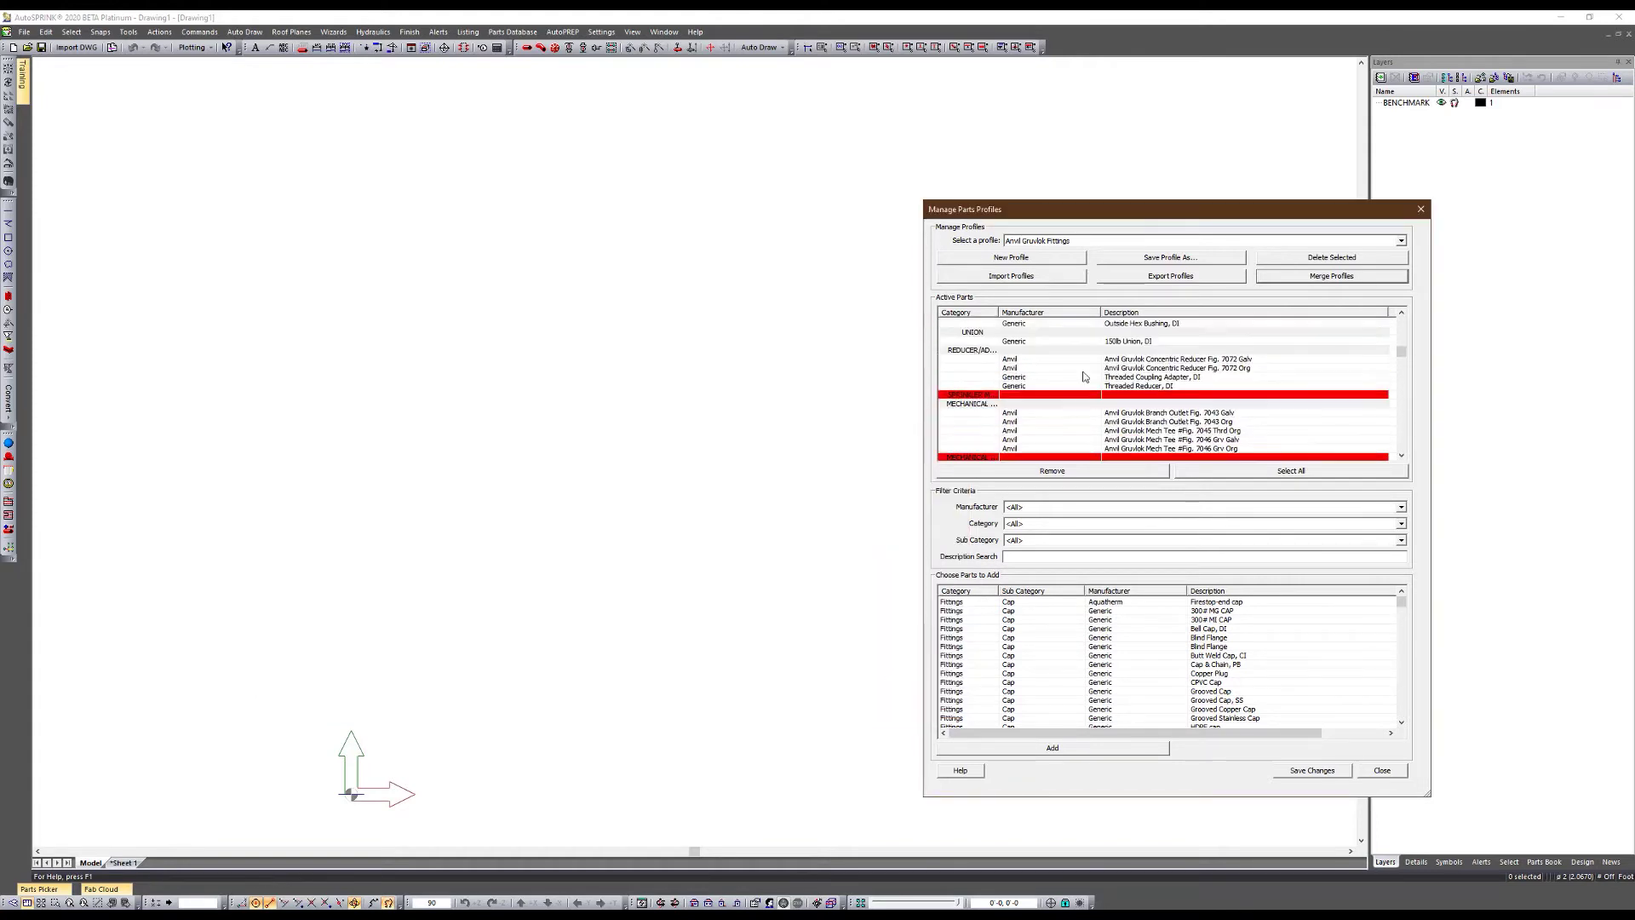
scroll(1084, 376, up, 5)
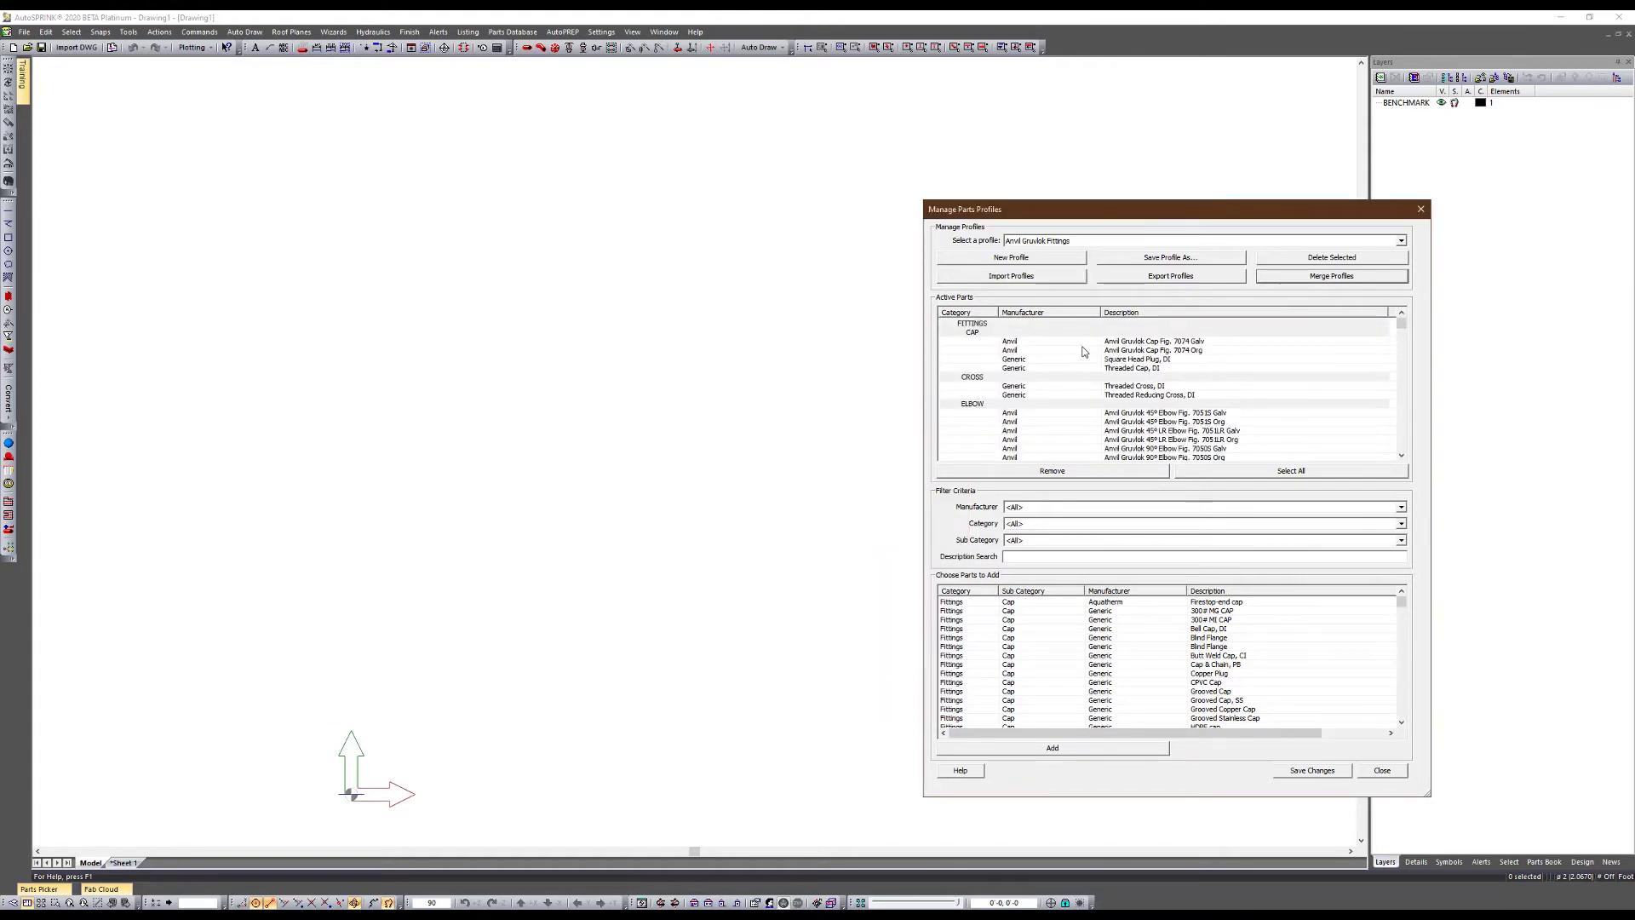
scroll(1057, 361, down, 8)
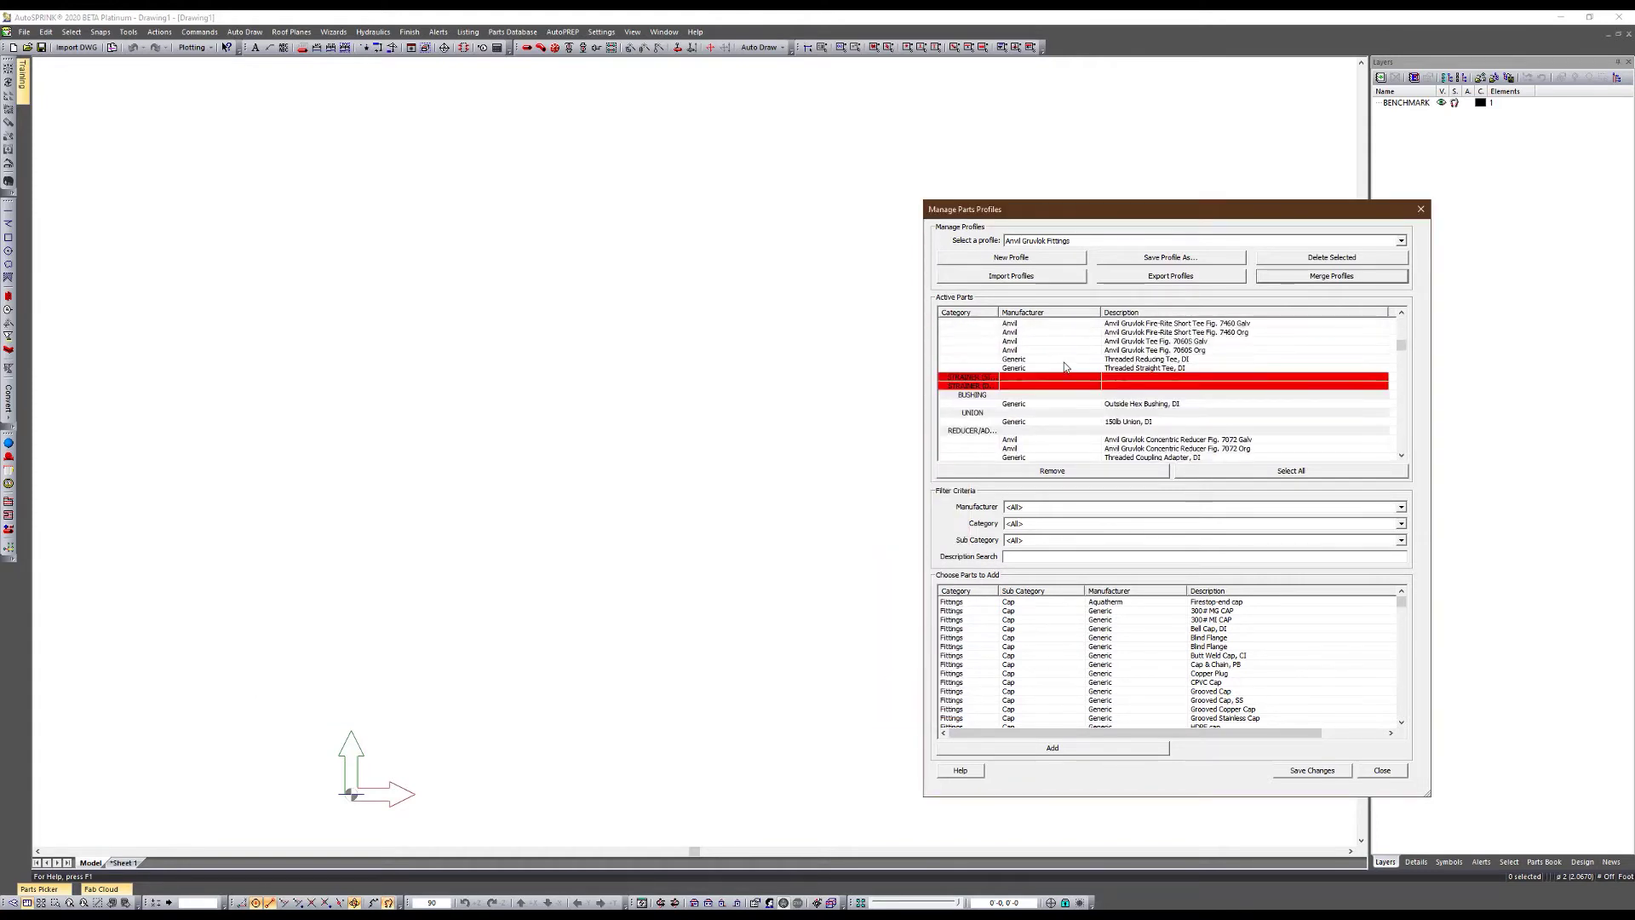
click(1313, 770)
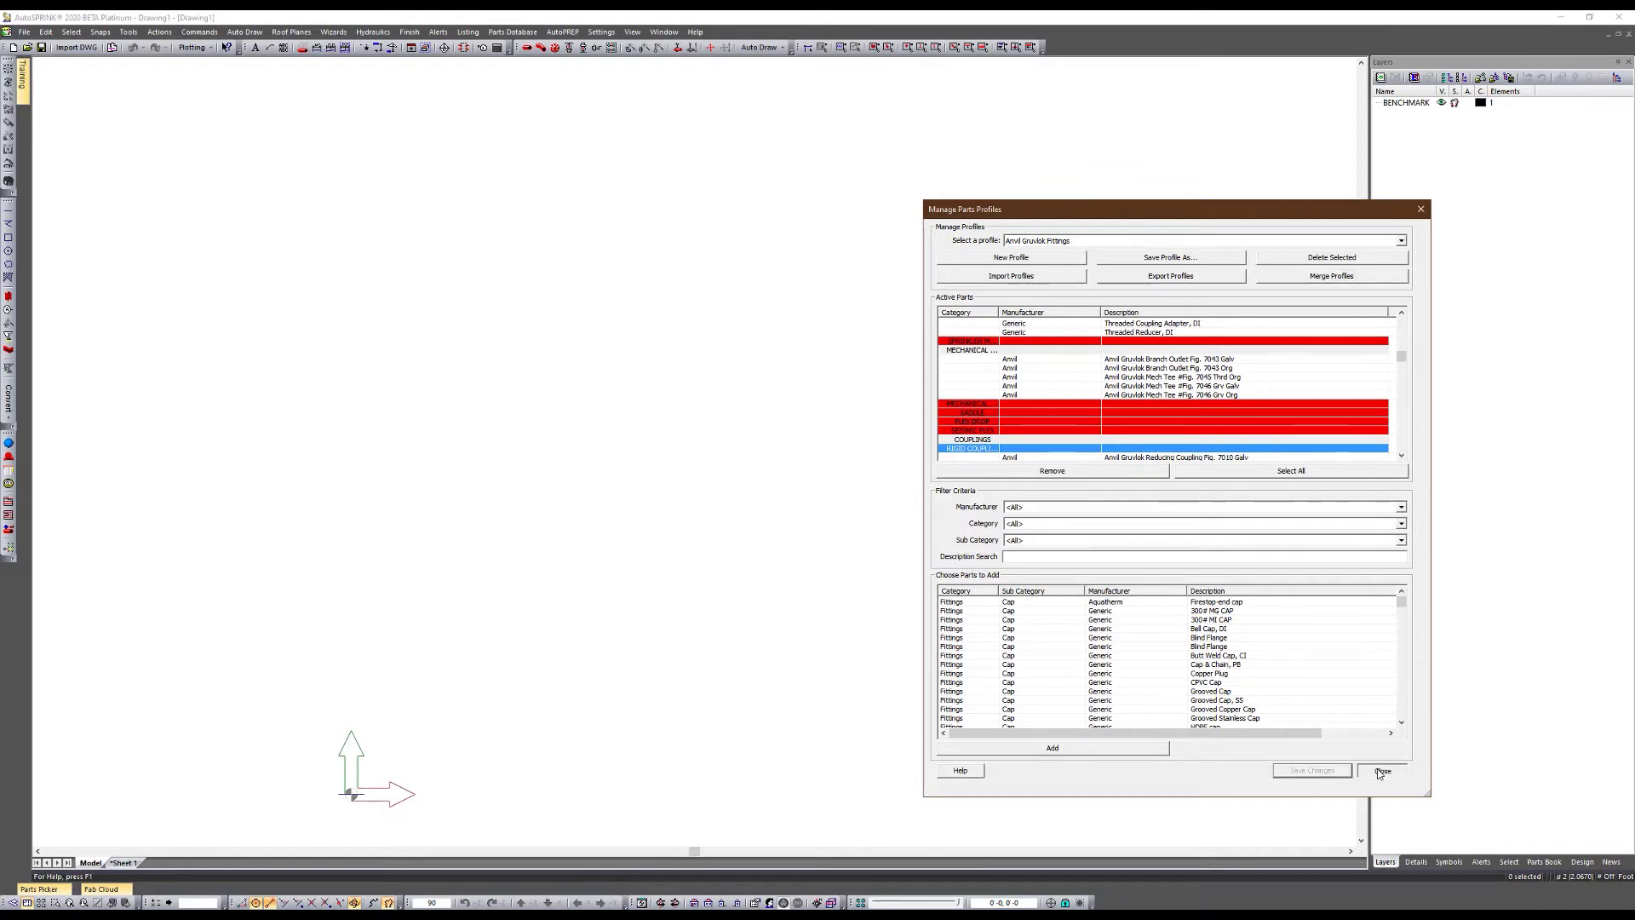
click(1381, 770)
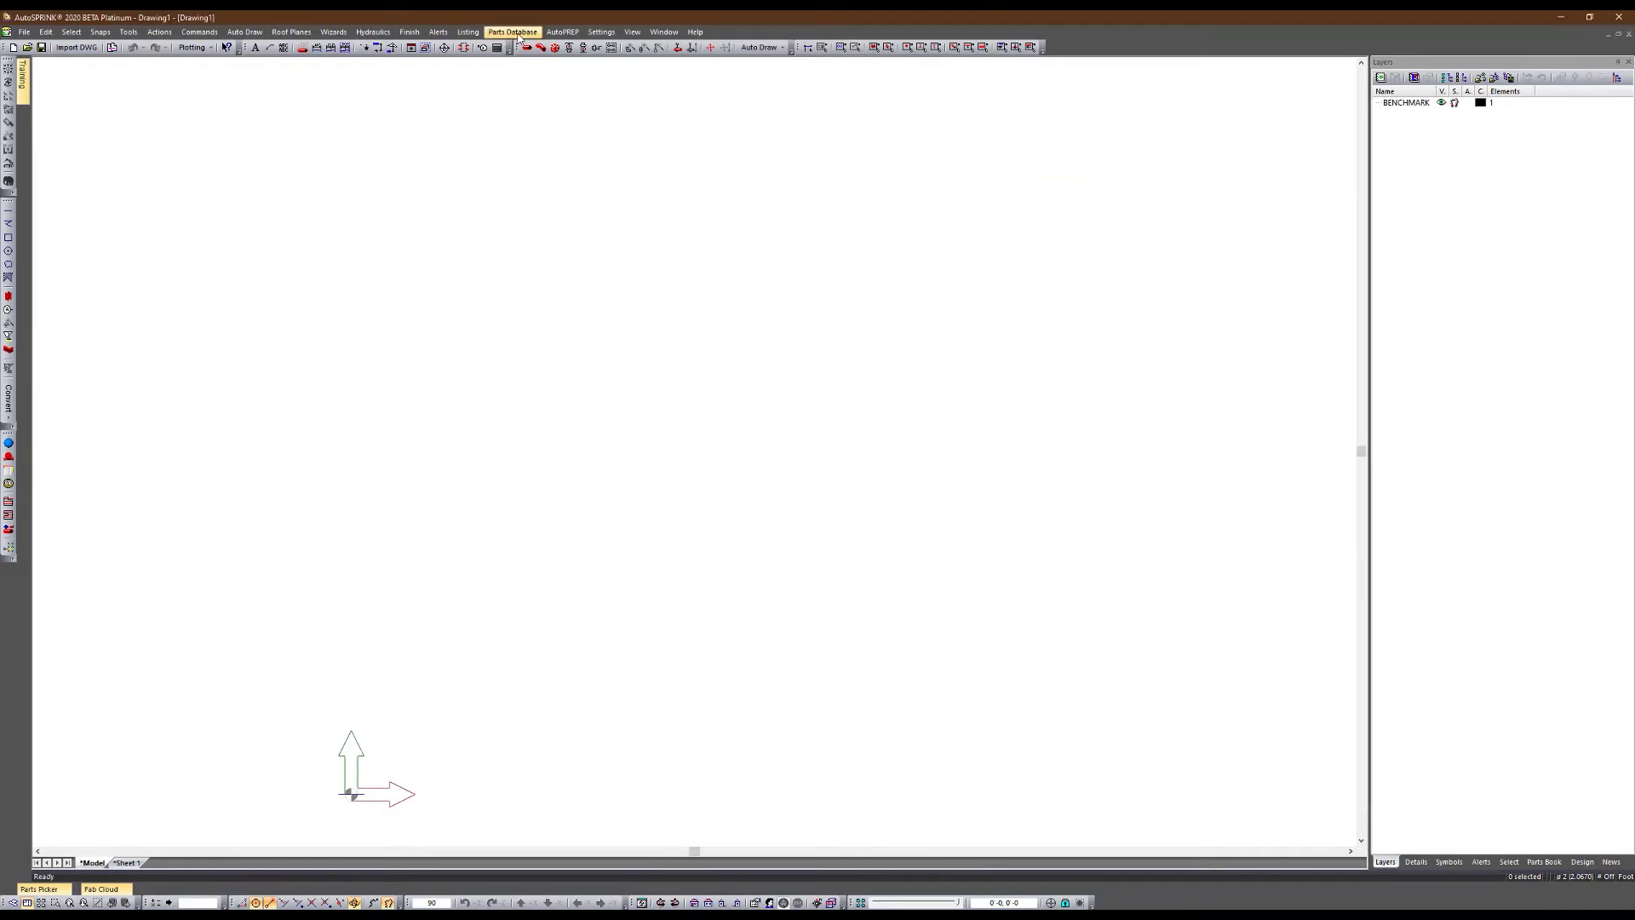
Open Settings > Fabrication Standards and cancel out of Load Pipe Groups From File
click(600, 34)
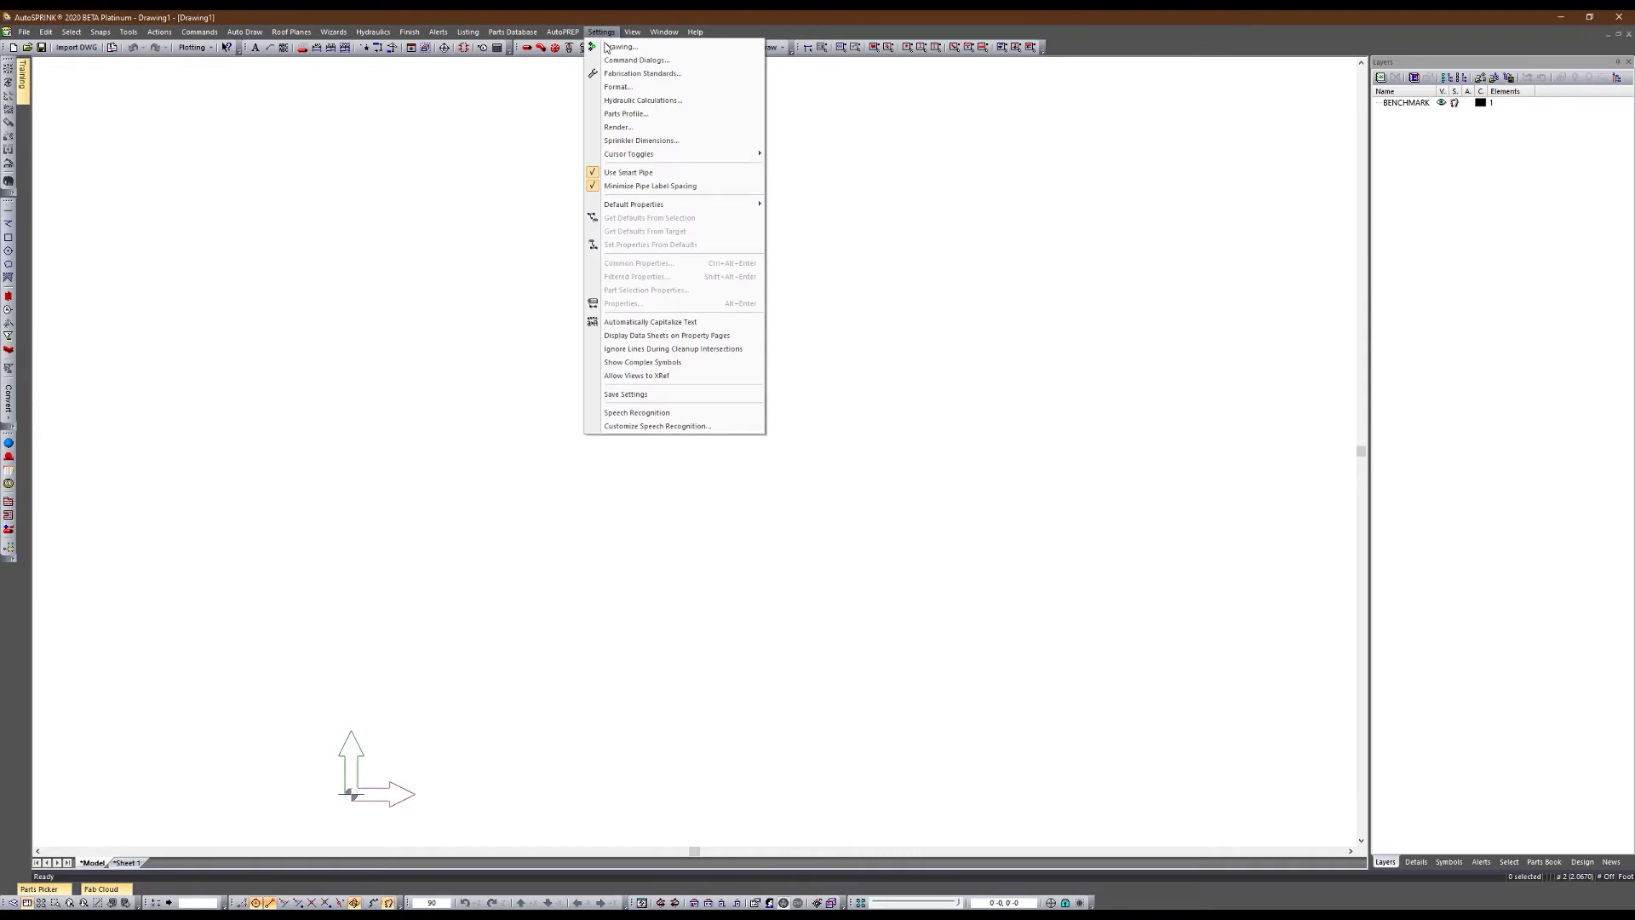
click(631, 75)
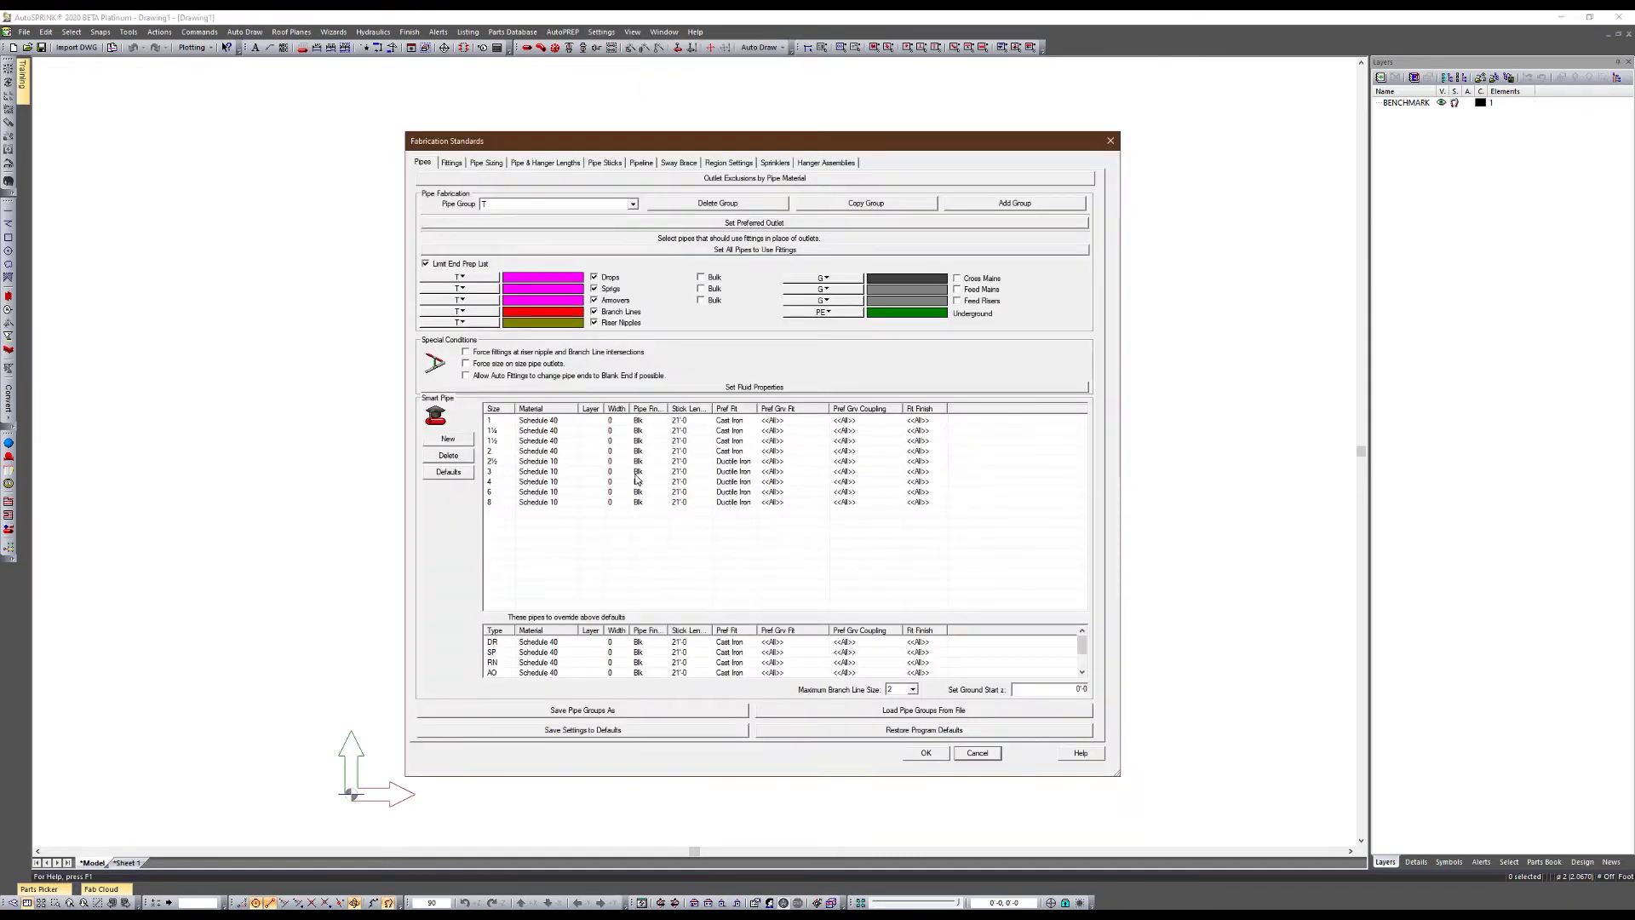
click(891, 712)
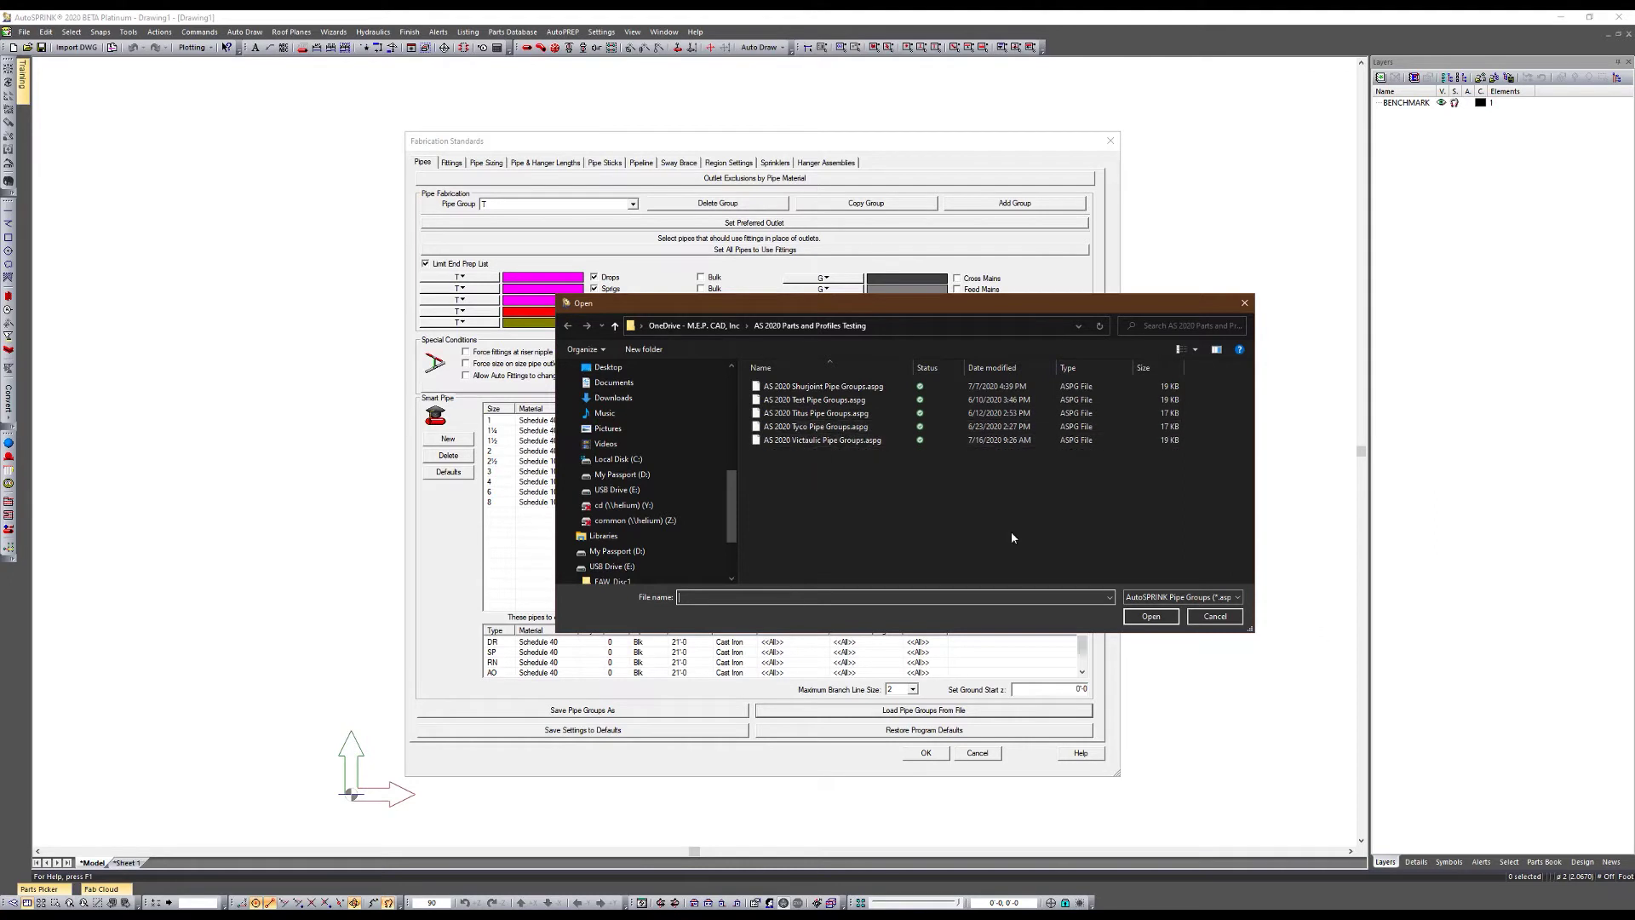
click(1214, 616)
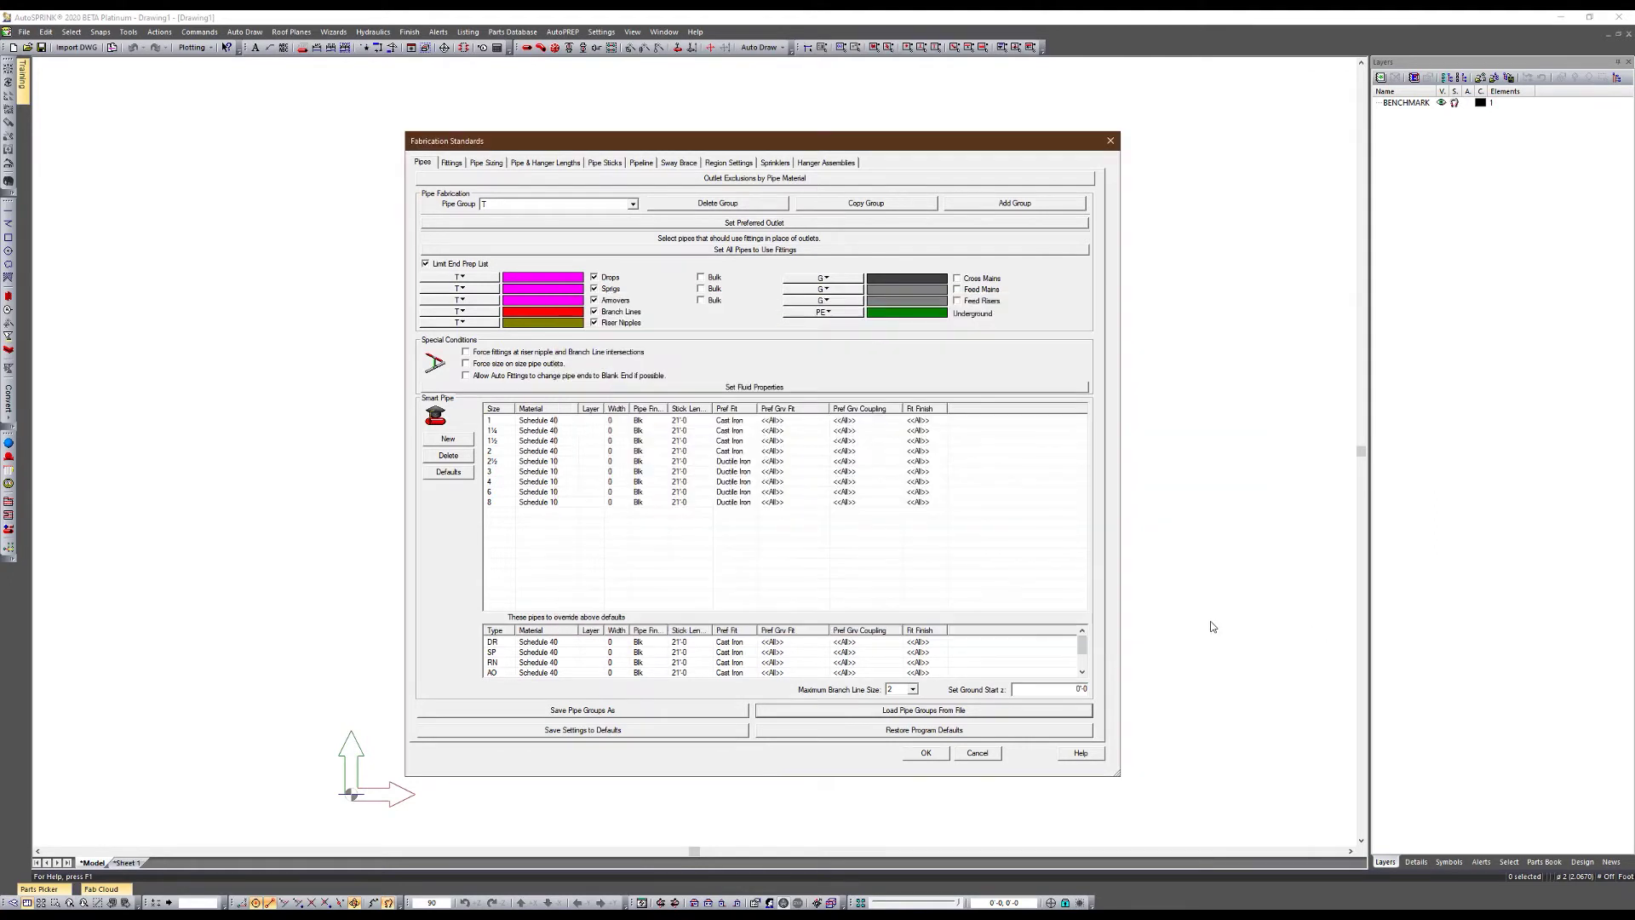
Inspect the 1¼ pipe coupling, fitting and finish choices, then cancel Fabrication Standards
click(863, 432)
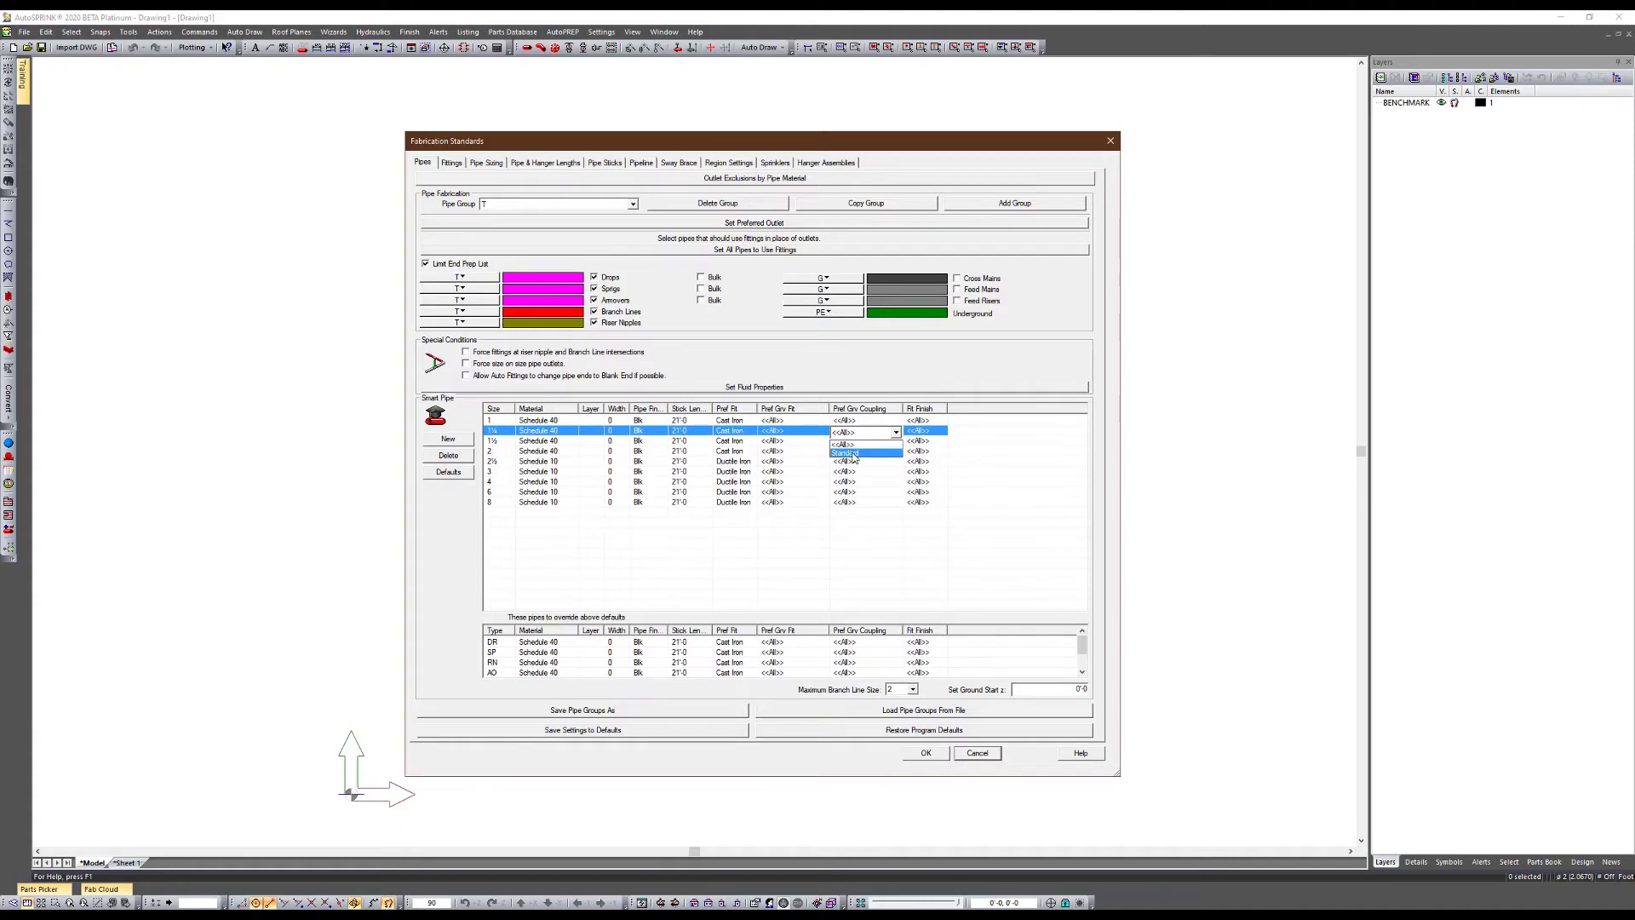
click(792, 432)
click(792, 432)
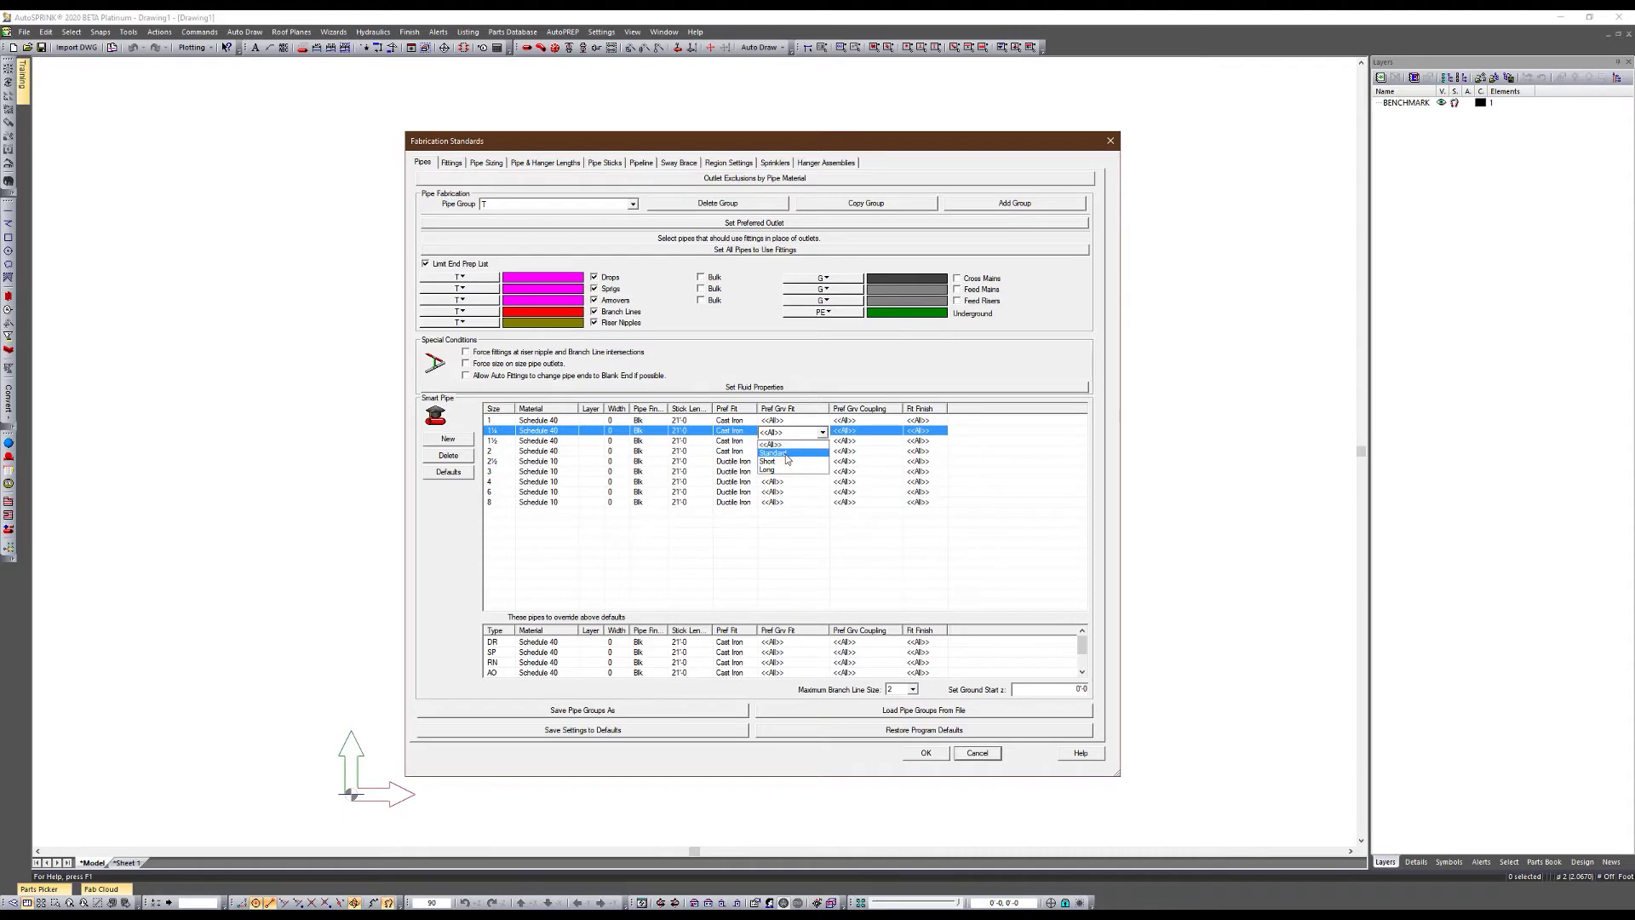
click(920, 431)
click(922, 432)
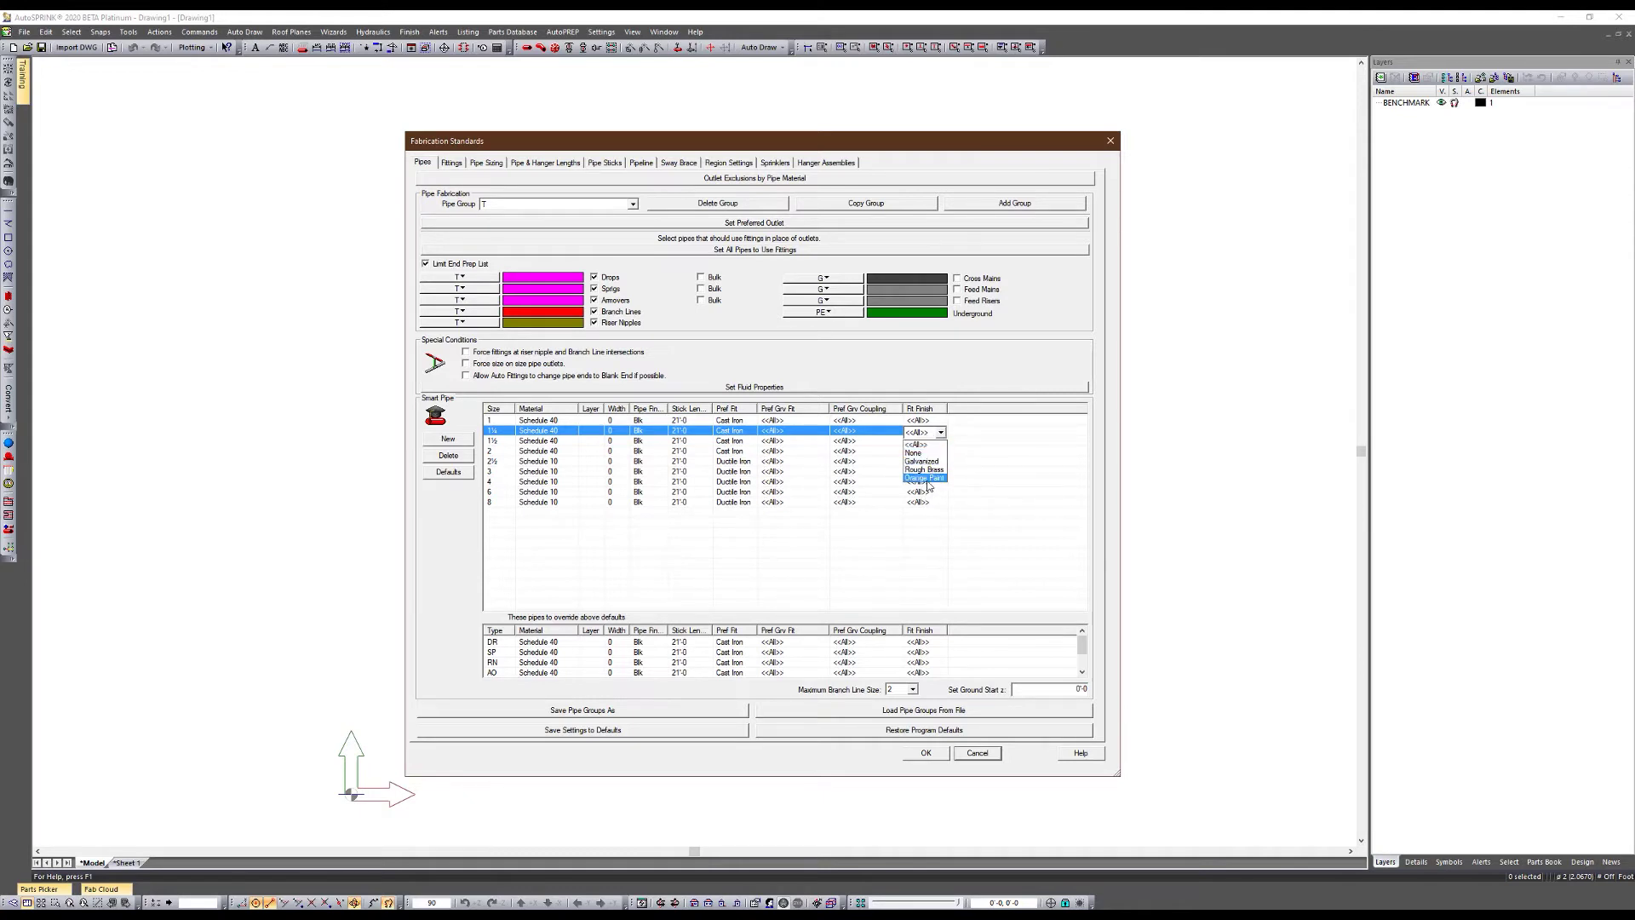
click(916, 444)
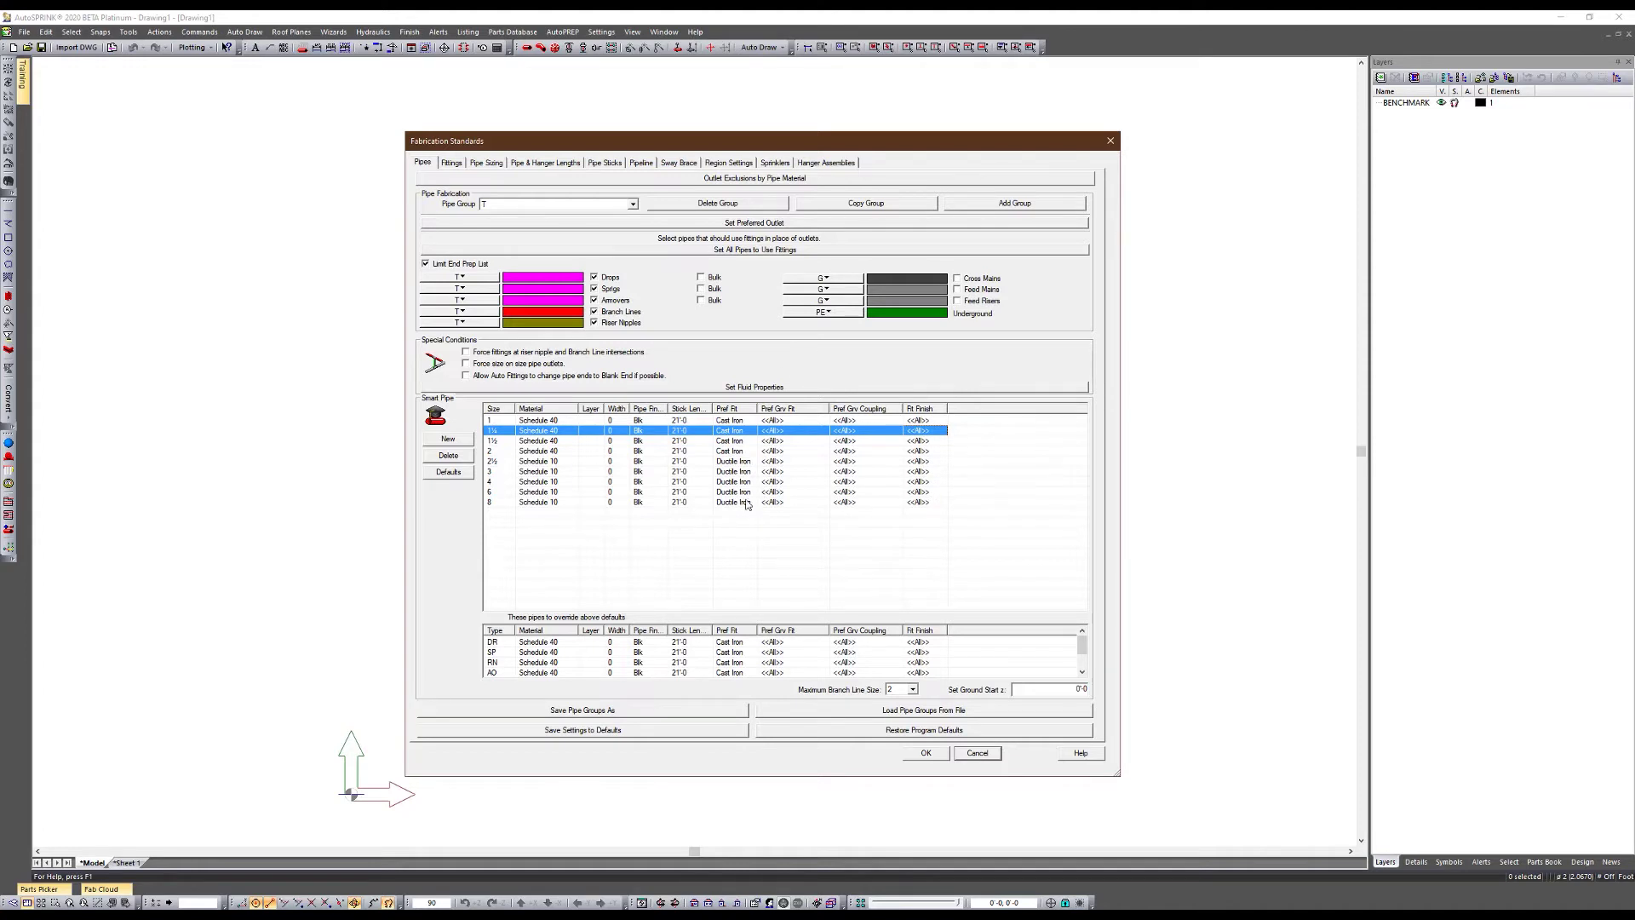
click(979, 756)
Import Victaulic Fittings.aspp through Settings > Parts Profile and confirm merging it into the parts database
click(601, 31)
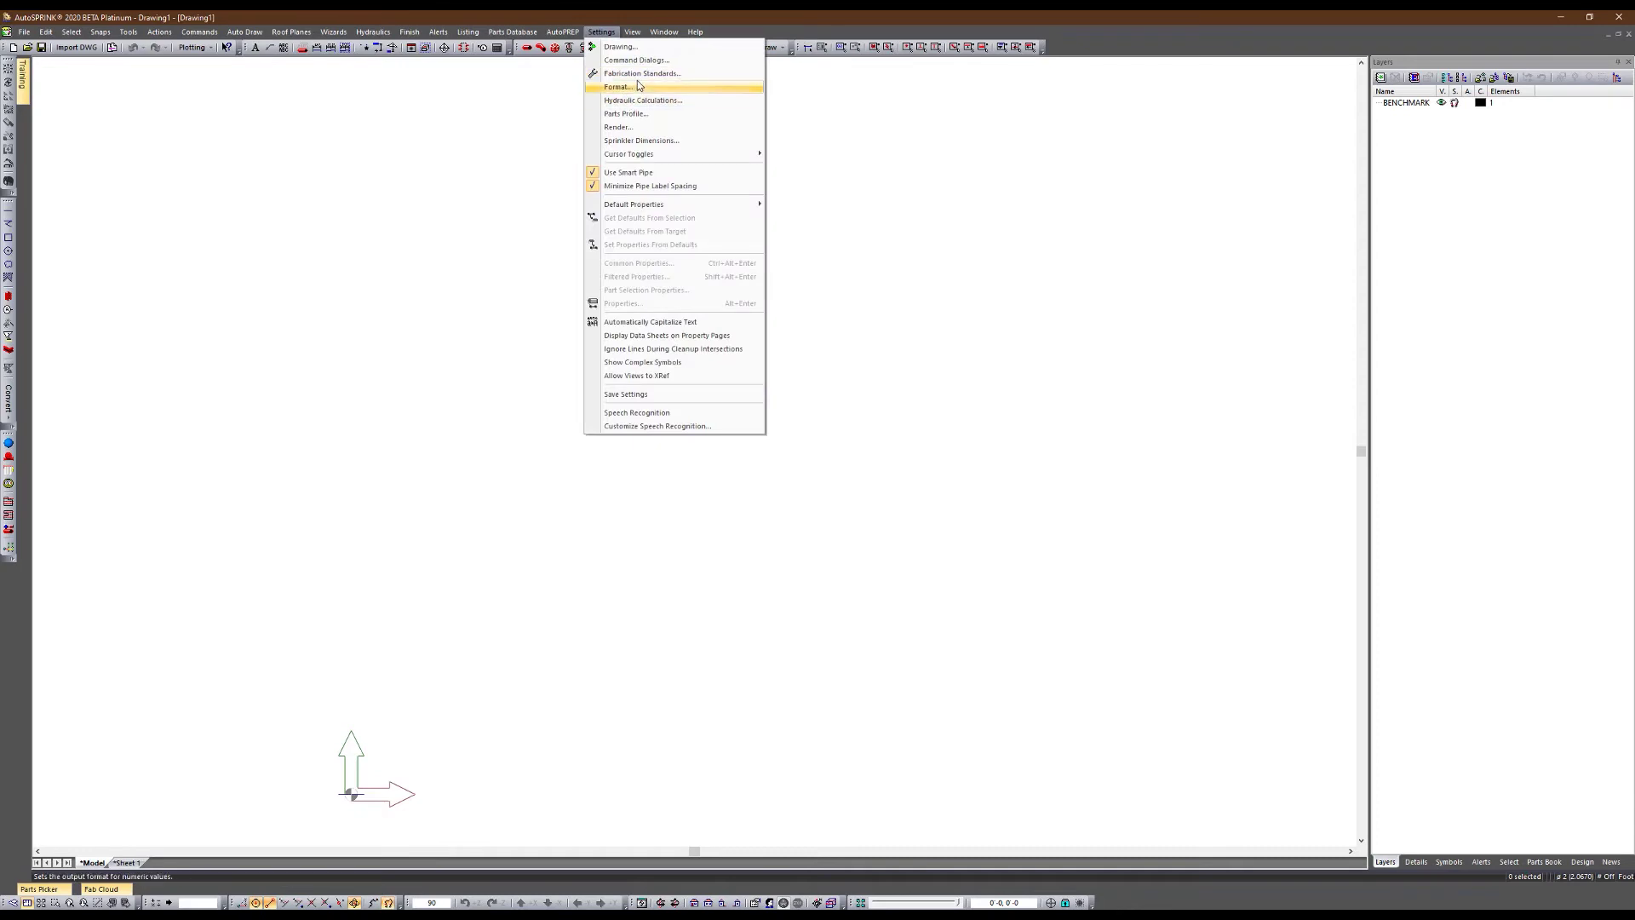
click(628, 114)
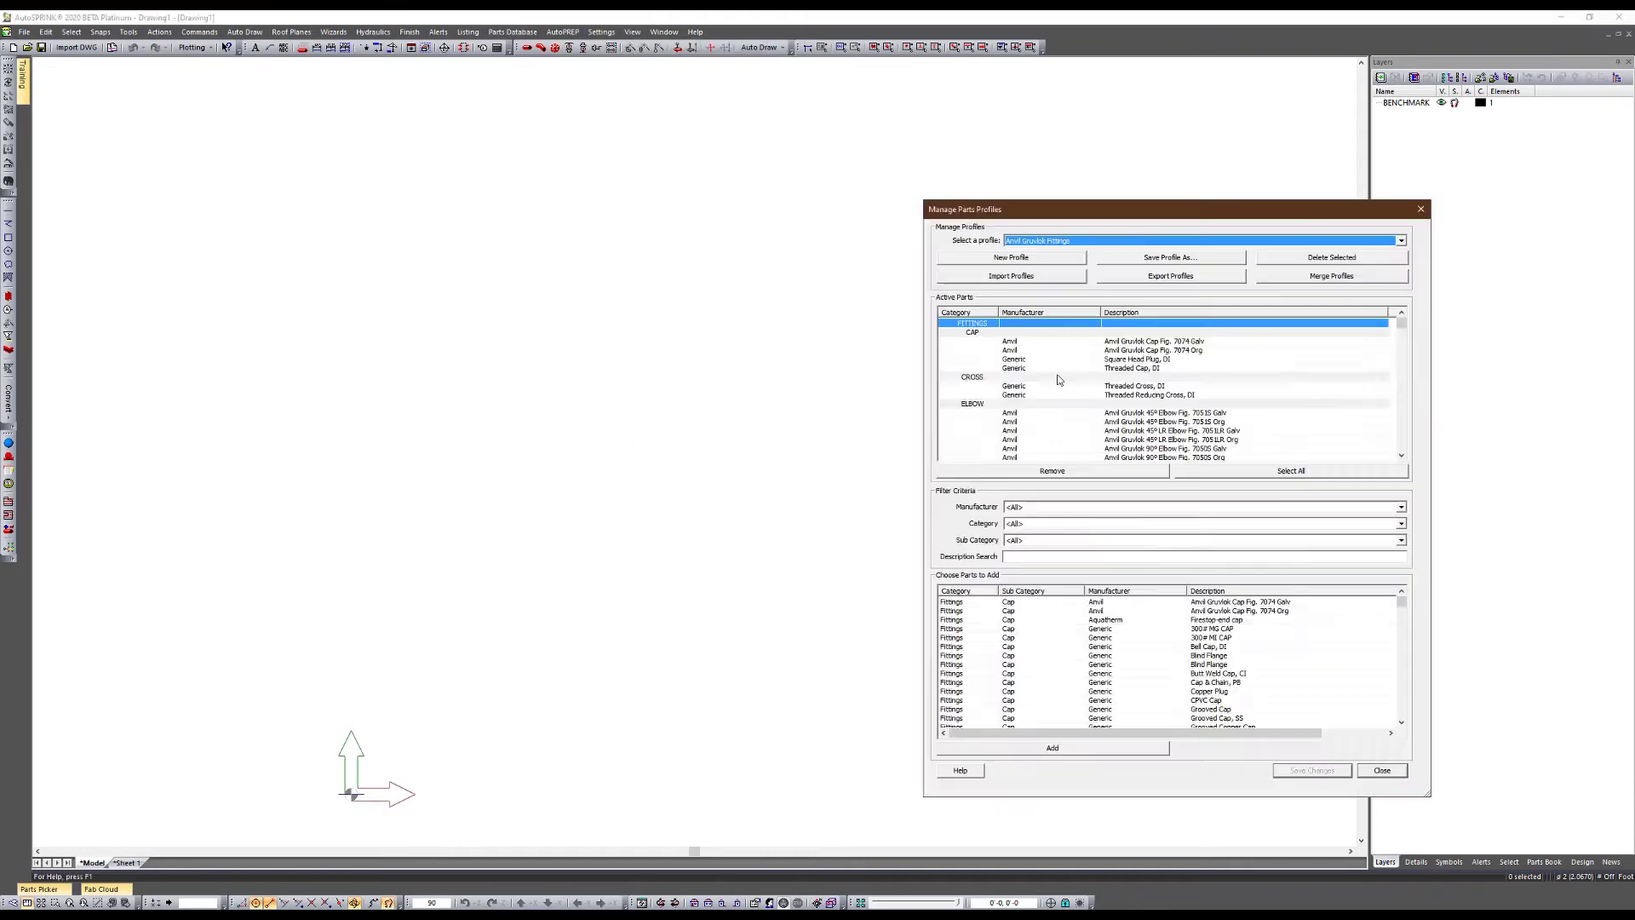
click(1003, 277)
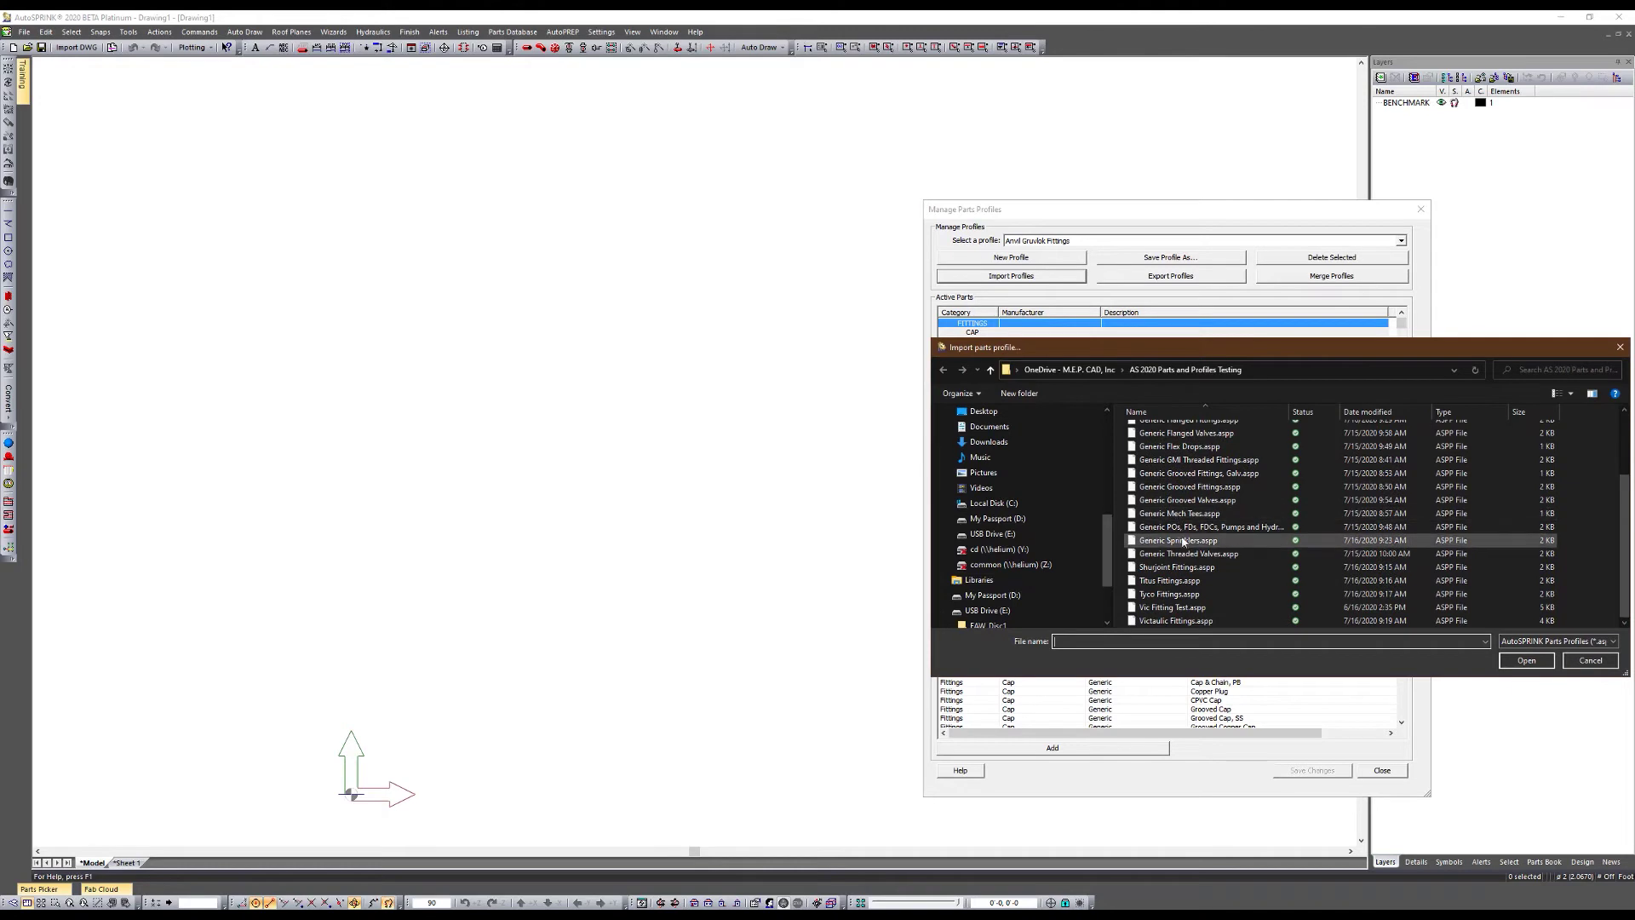
click(1168, 621)
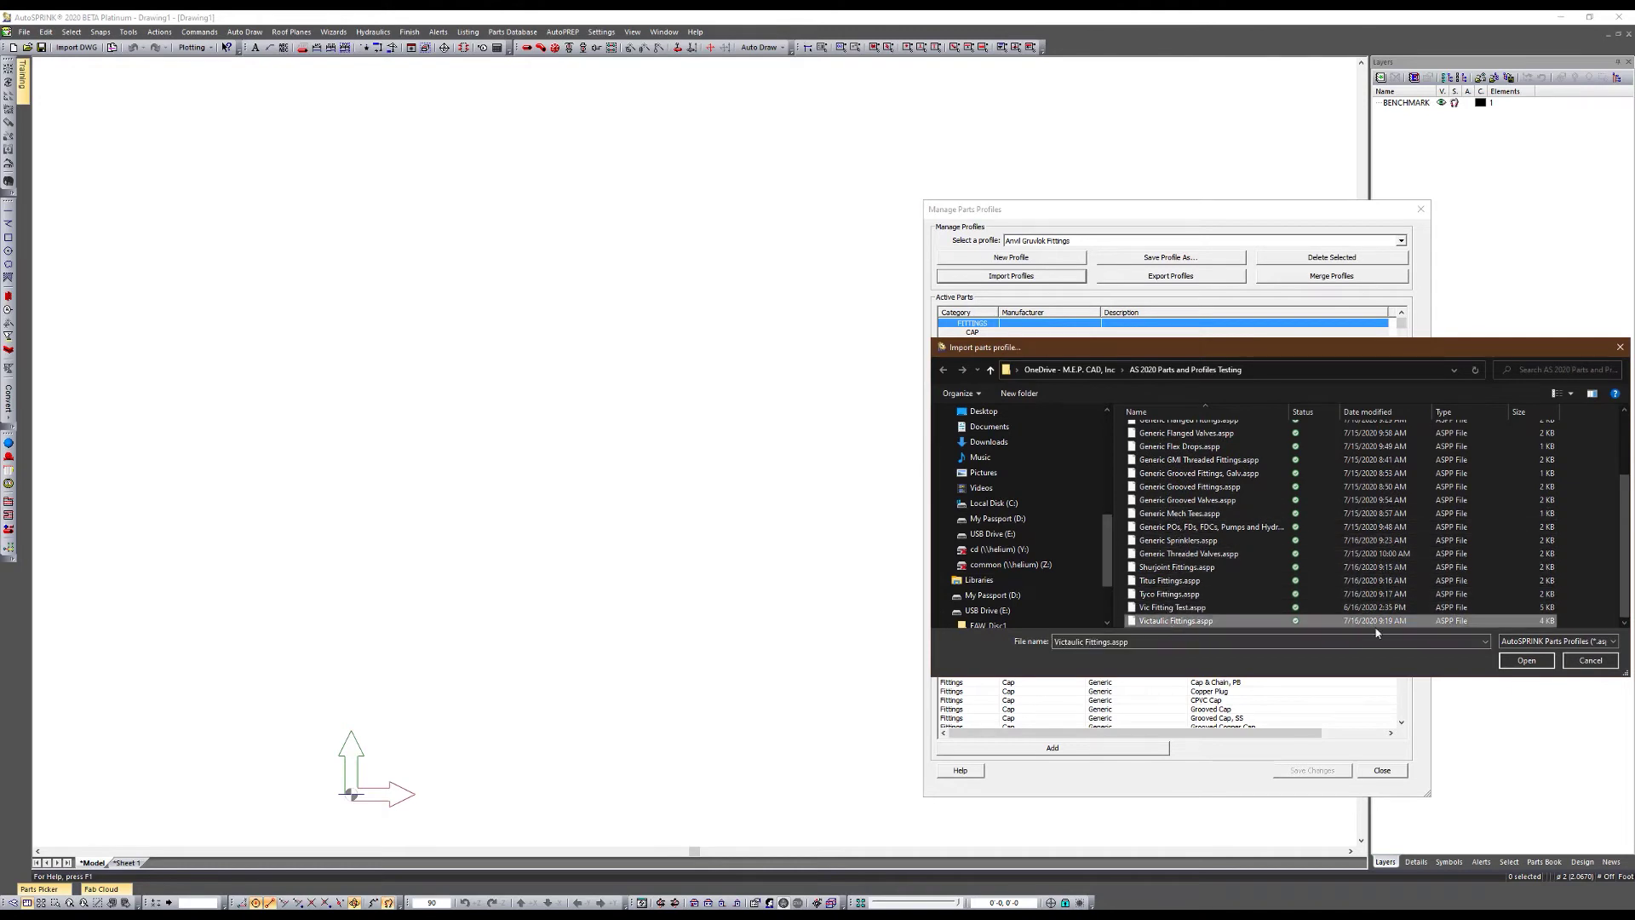
click(1525, 661)
click(1197, 529)
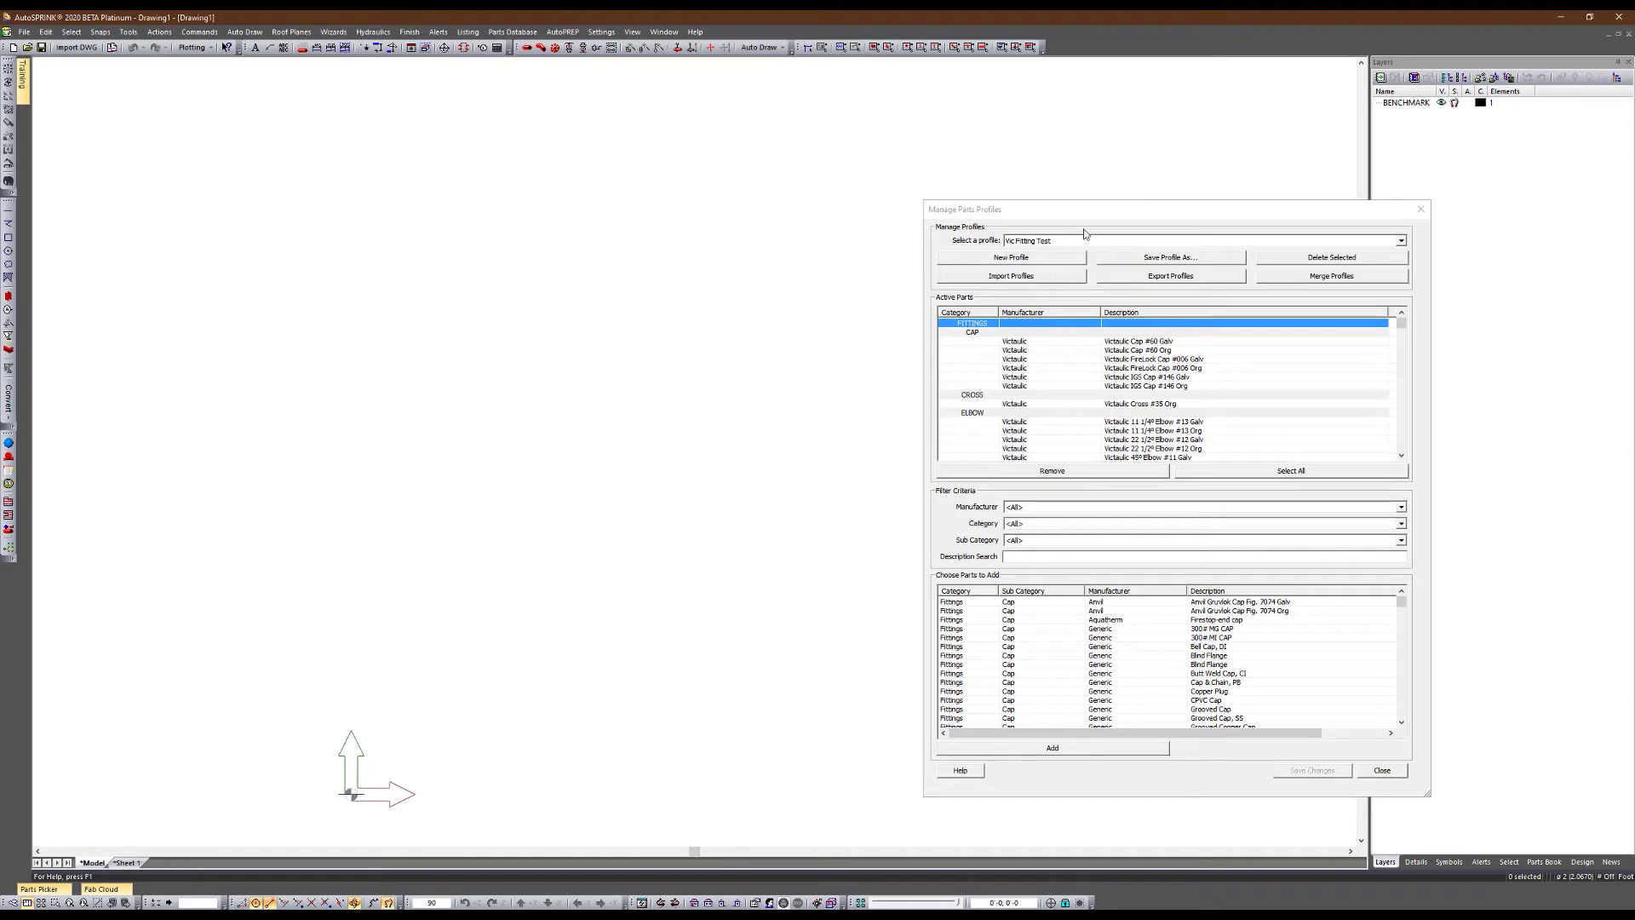
Merge the generic POs/FDs/FDCs/Pumps/Hydrants profile into Vic Fitting Test
click(1109, 225)
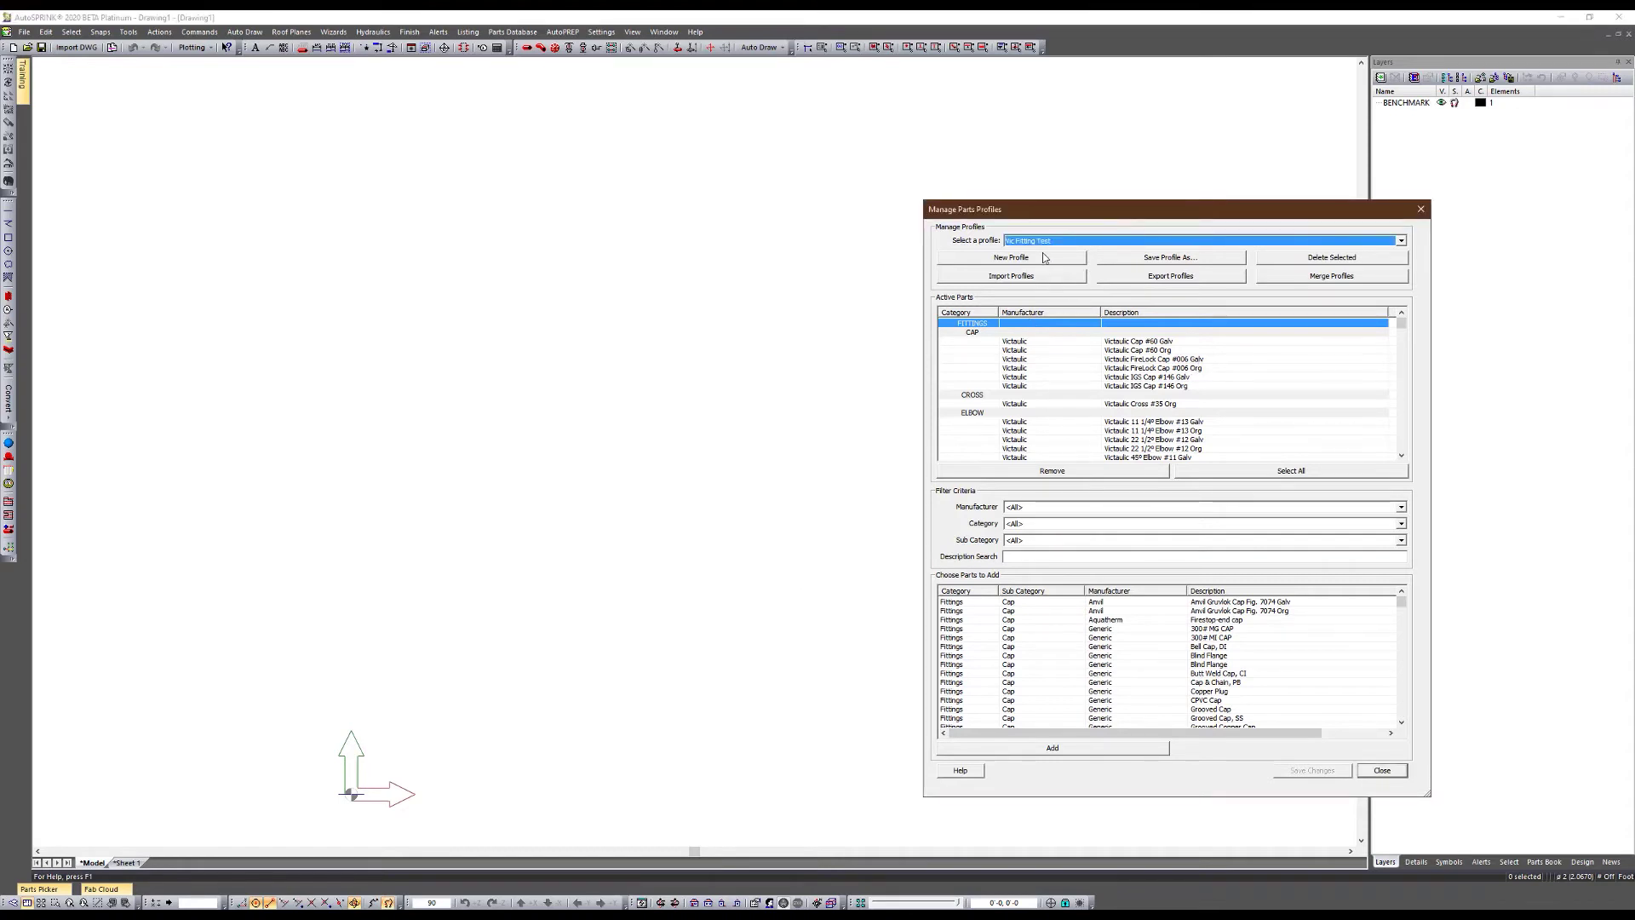
scroll(1041, 366, down, 10)
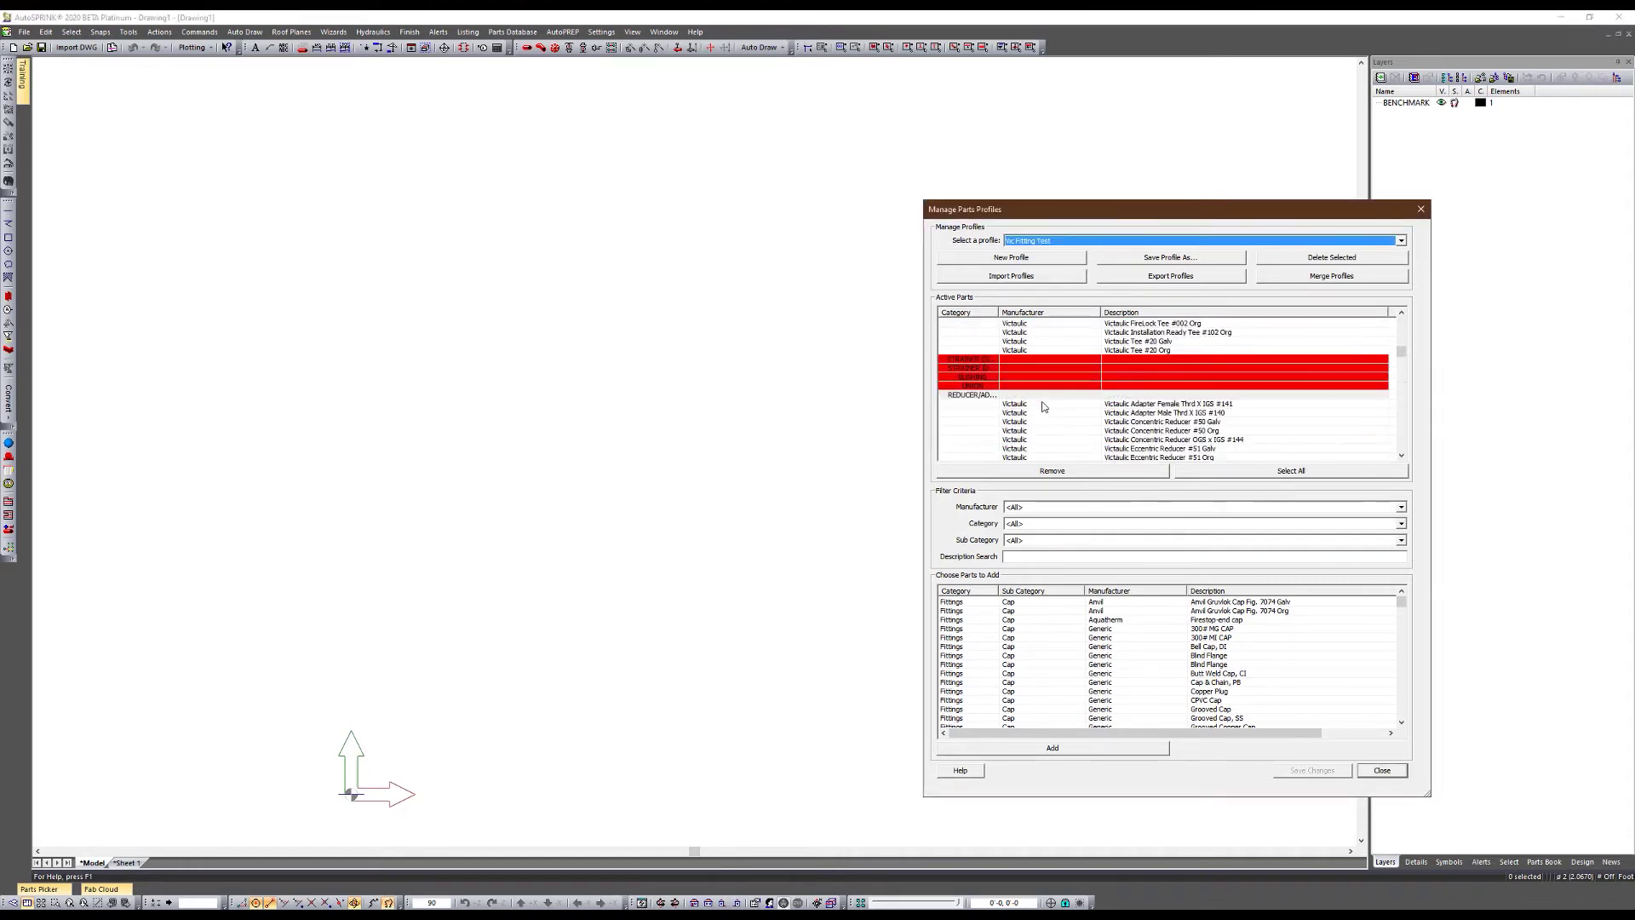
scroll(1051, 412, down, 5)
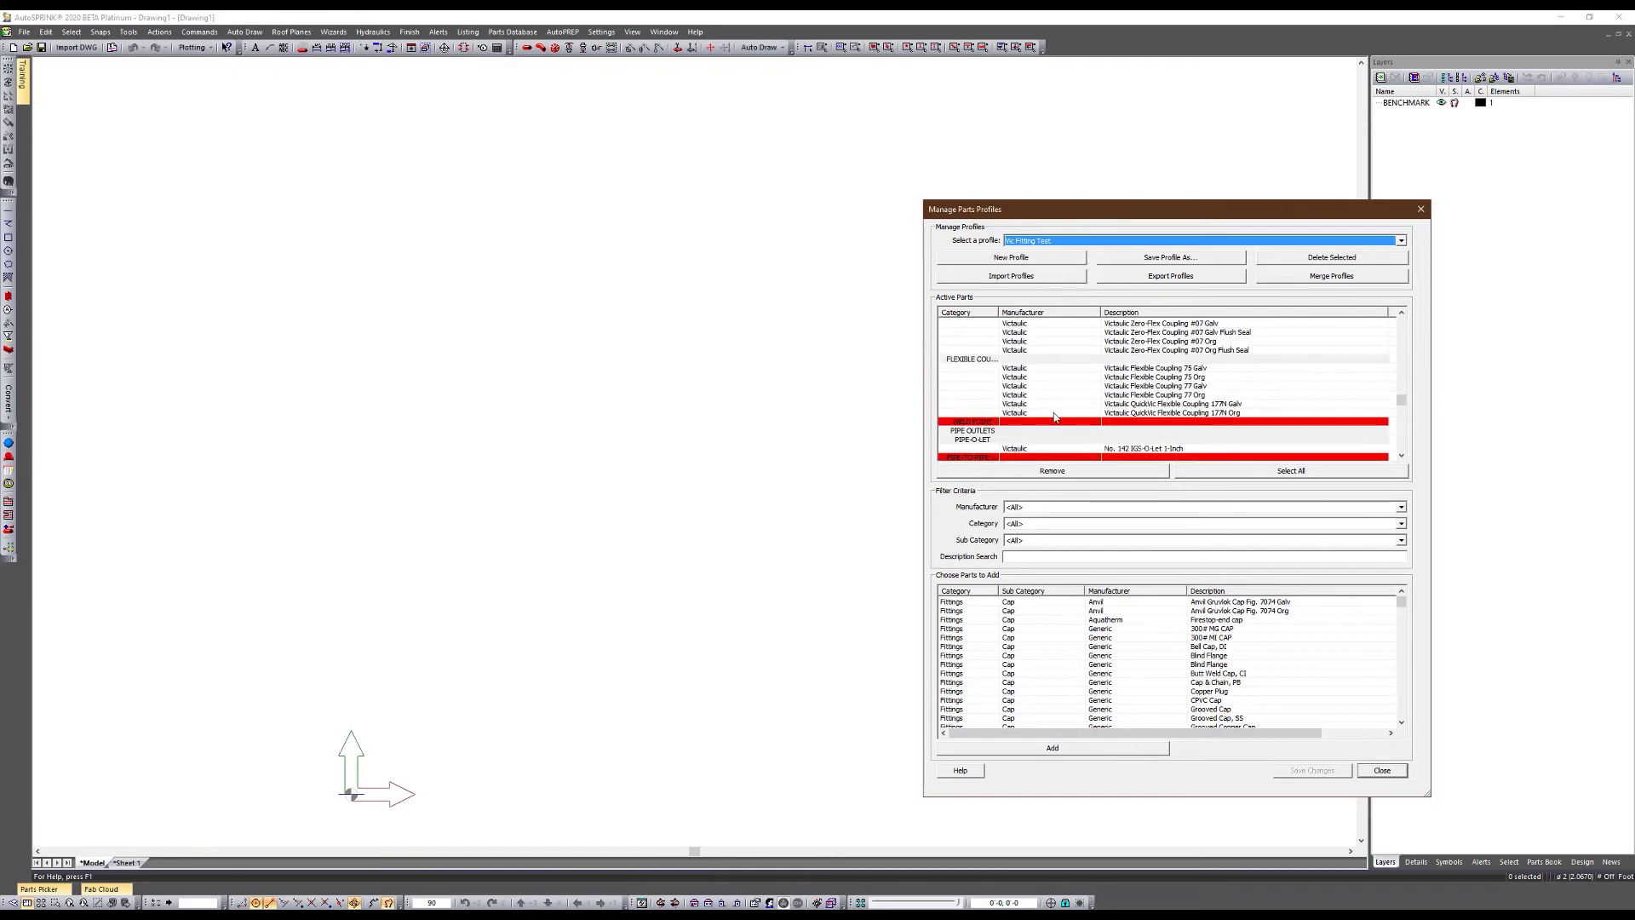
scroll(1054, 413, up, 6)
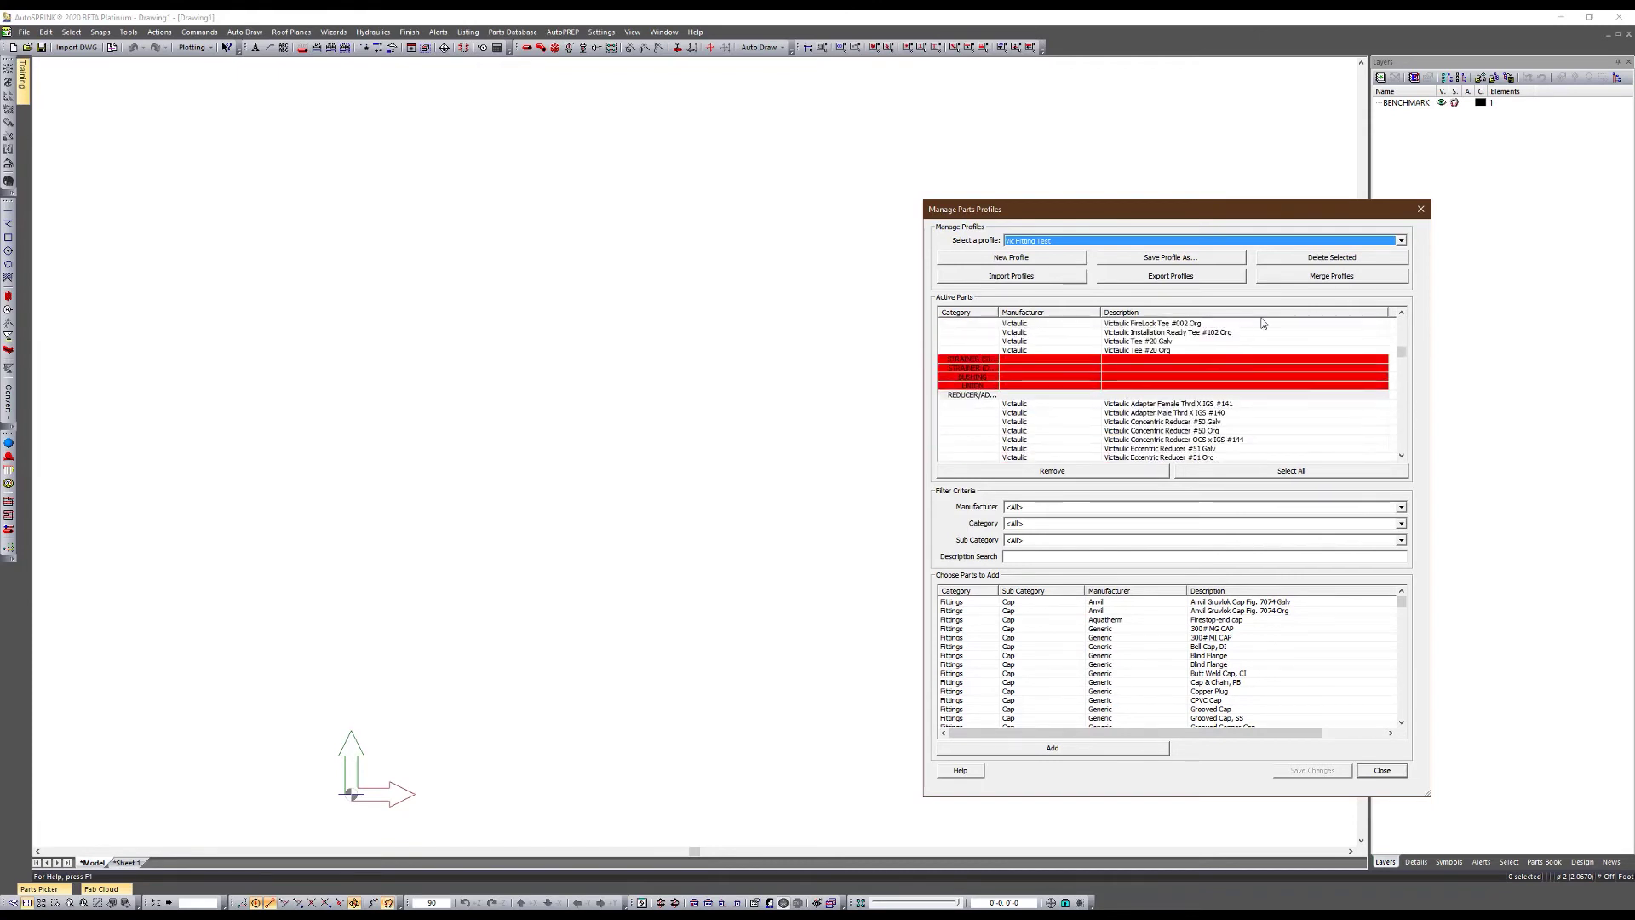
click(1321, 279)
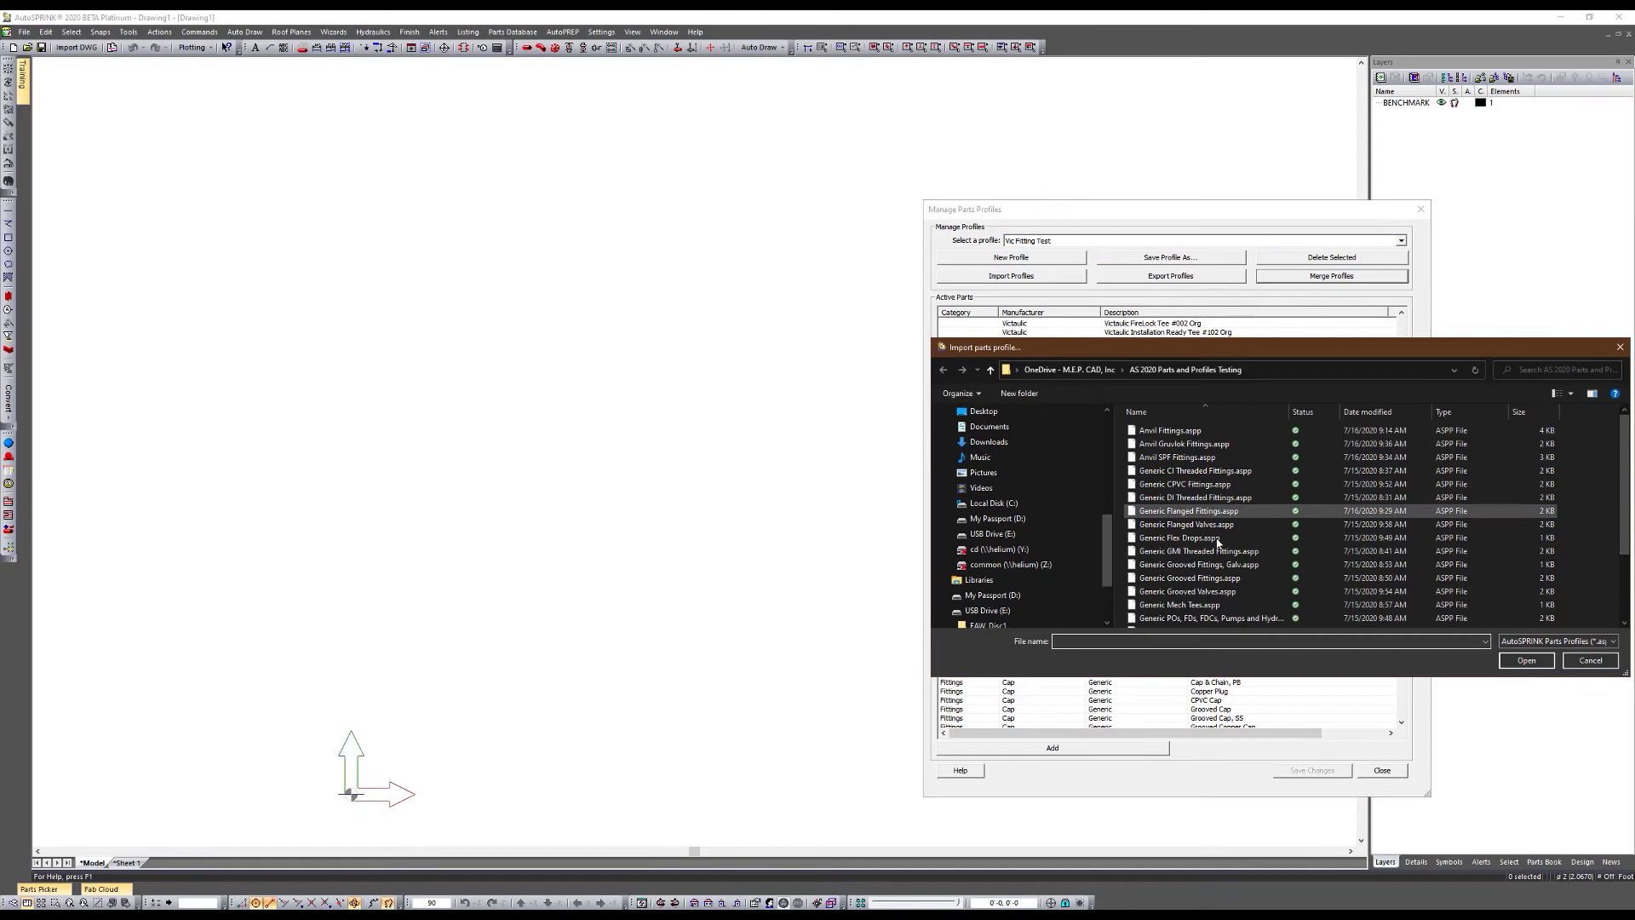
scroll(1192, 579, down, 3)
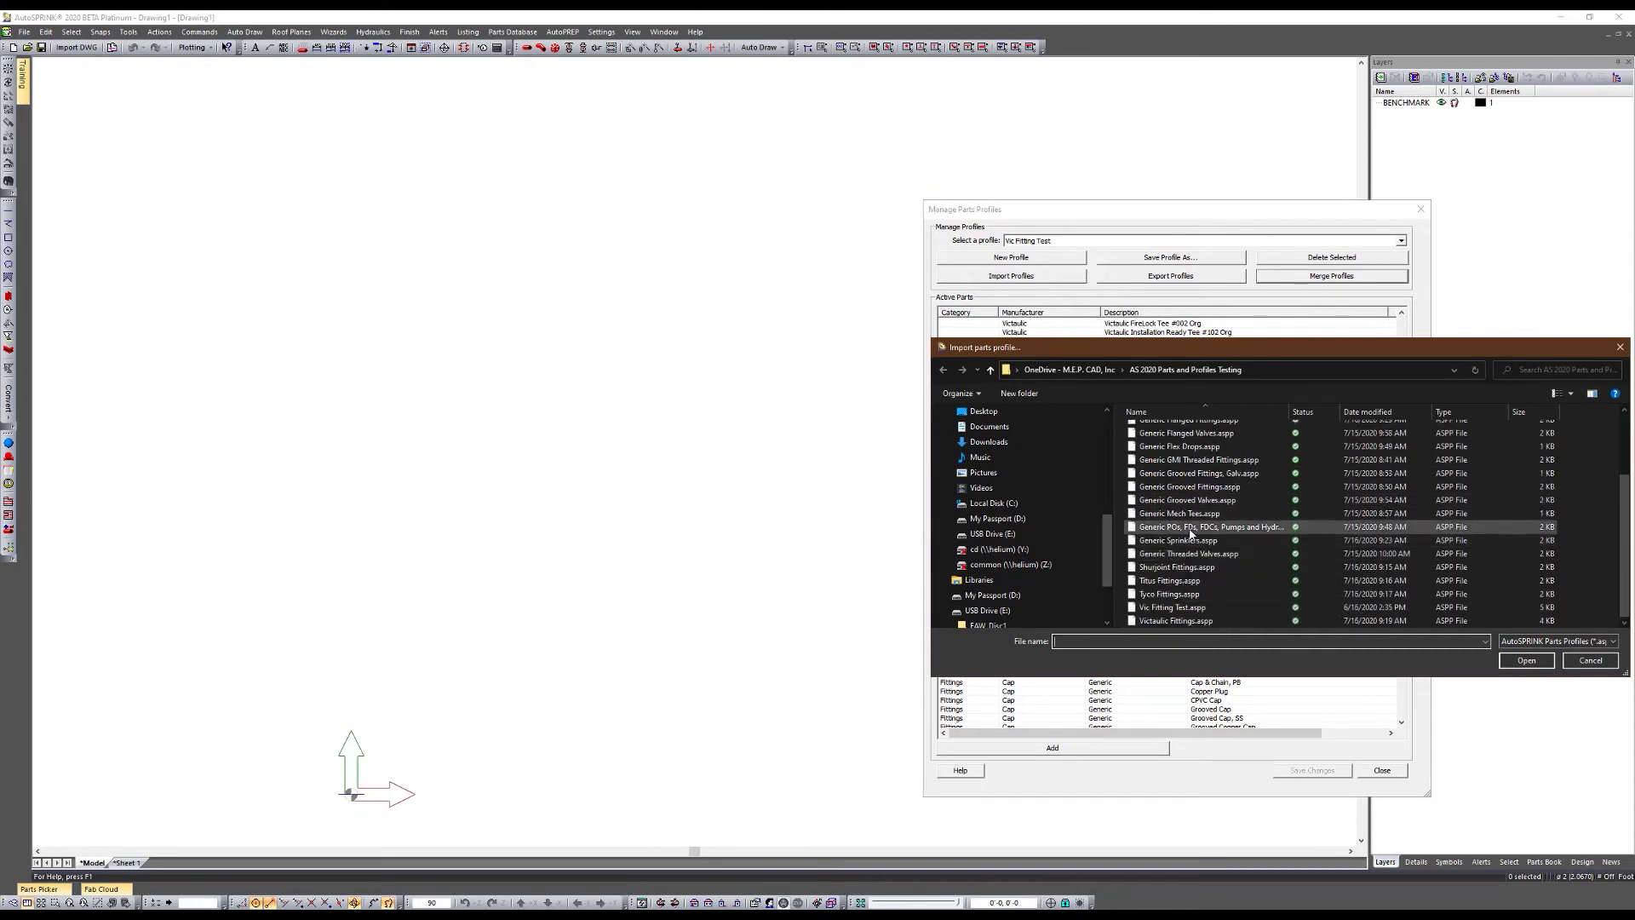
click(1209, 526)
click(1526, 660)
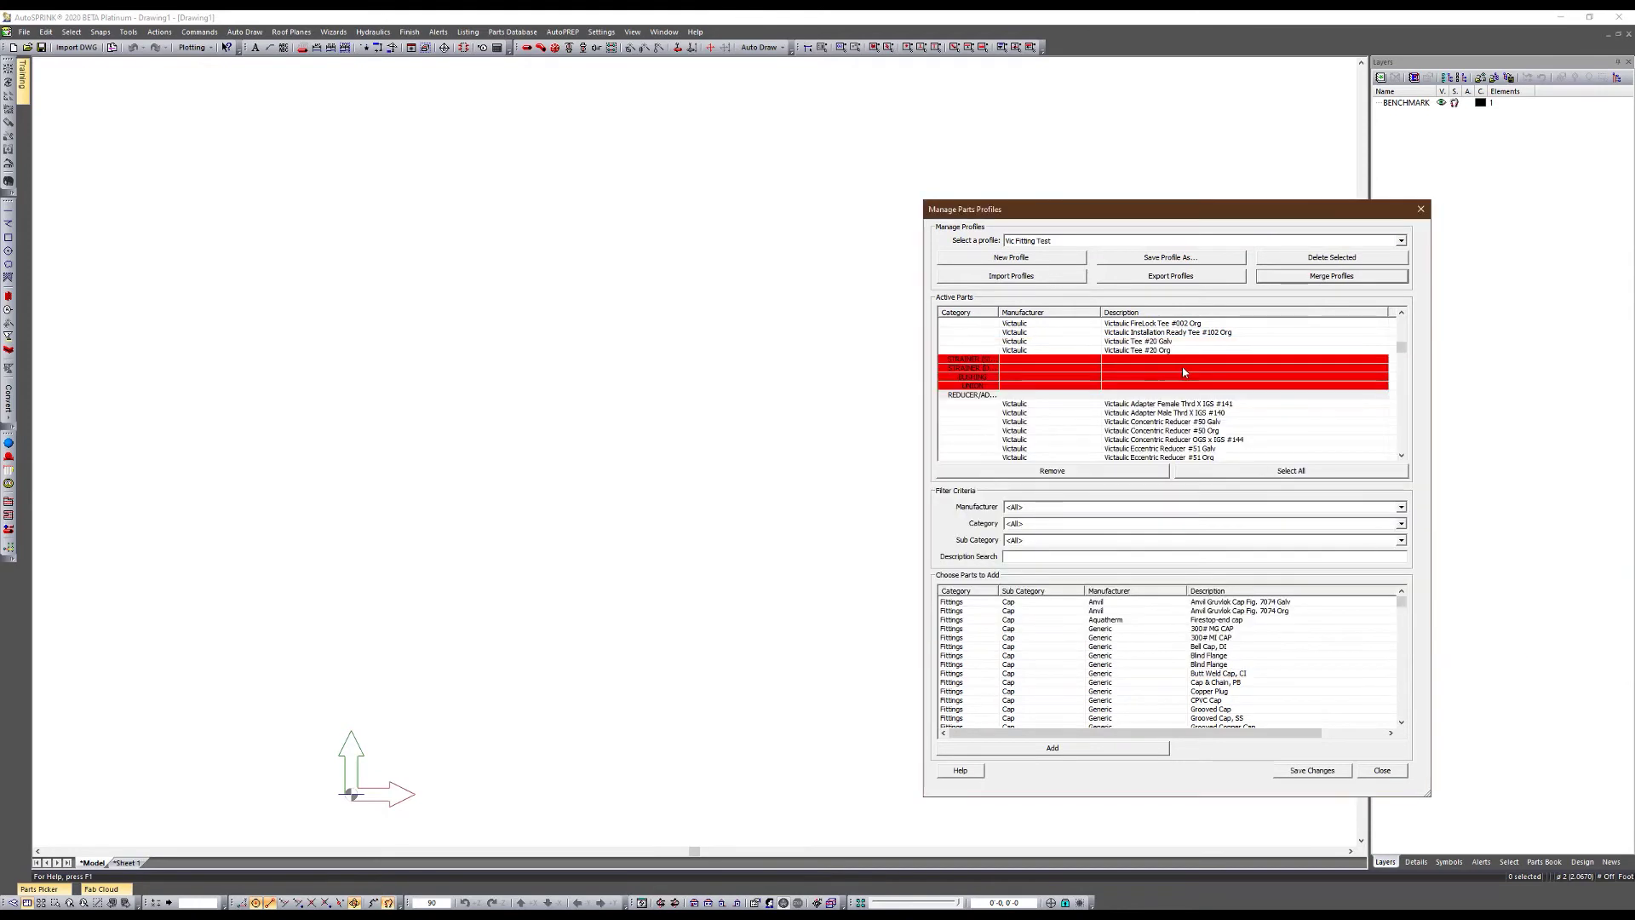
Merge Generic DI Threaded Fittings and Generic Sprinklers, then save the profile changes
click(1325, 278)
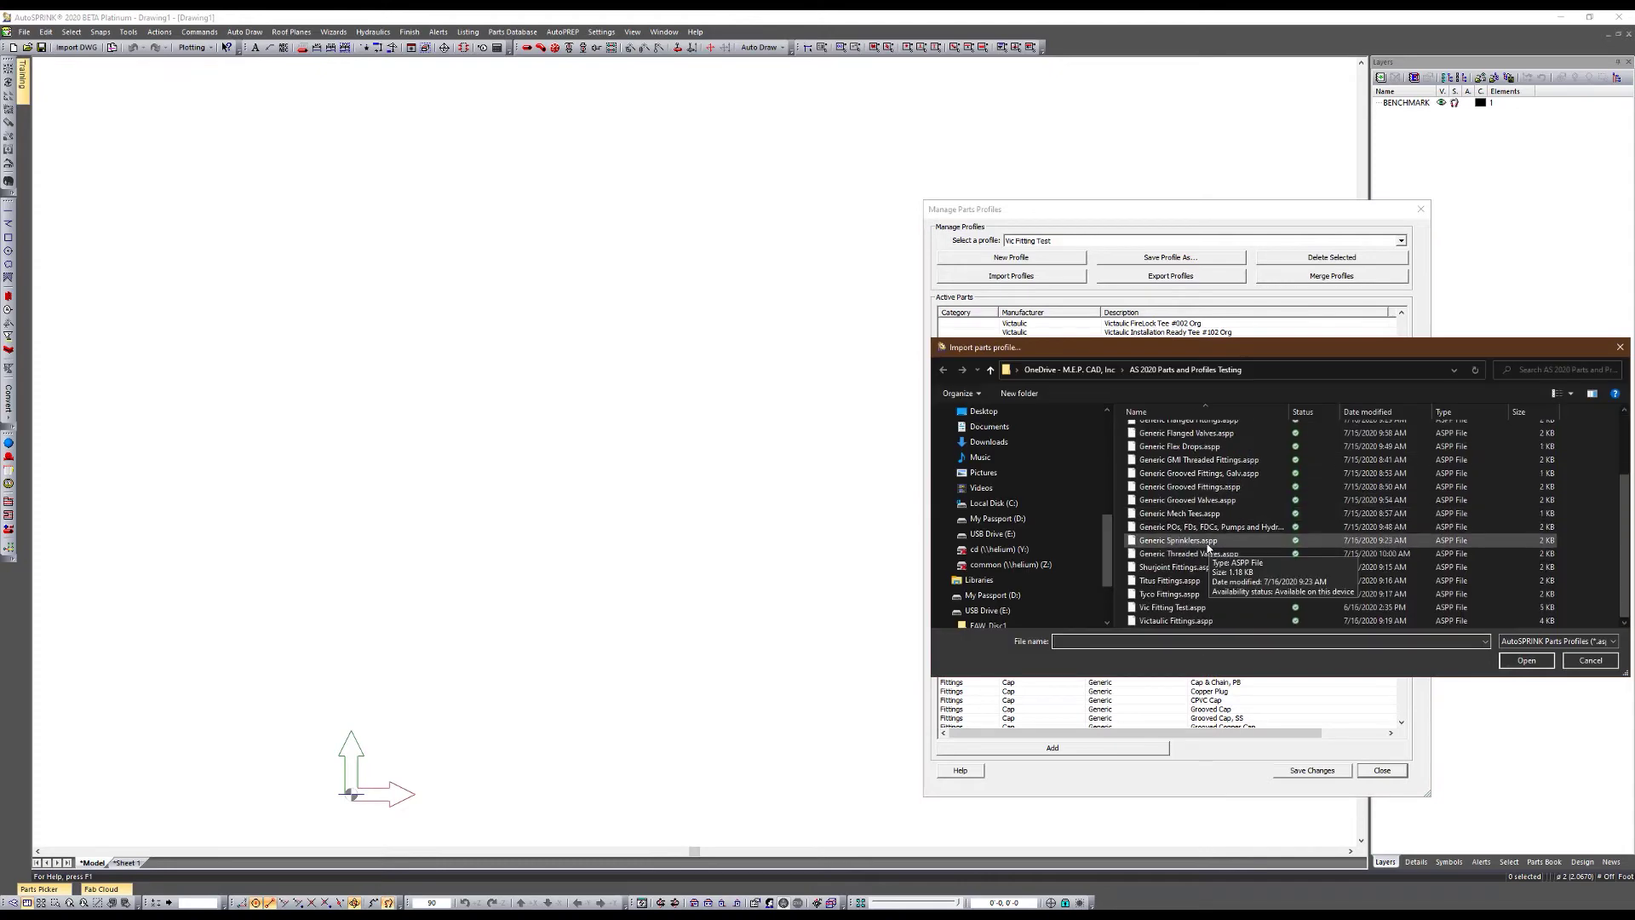
click(1192, 497)
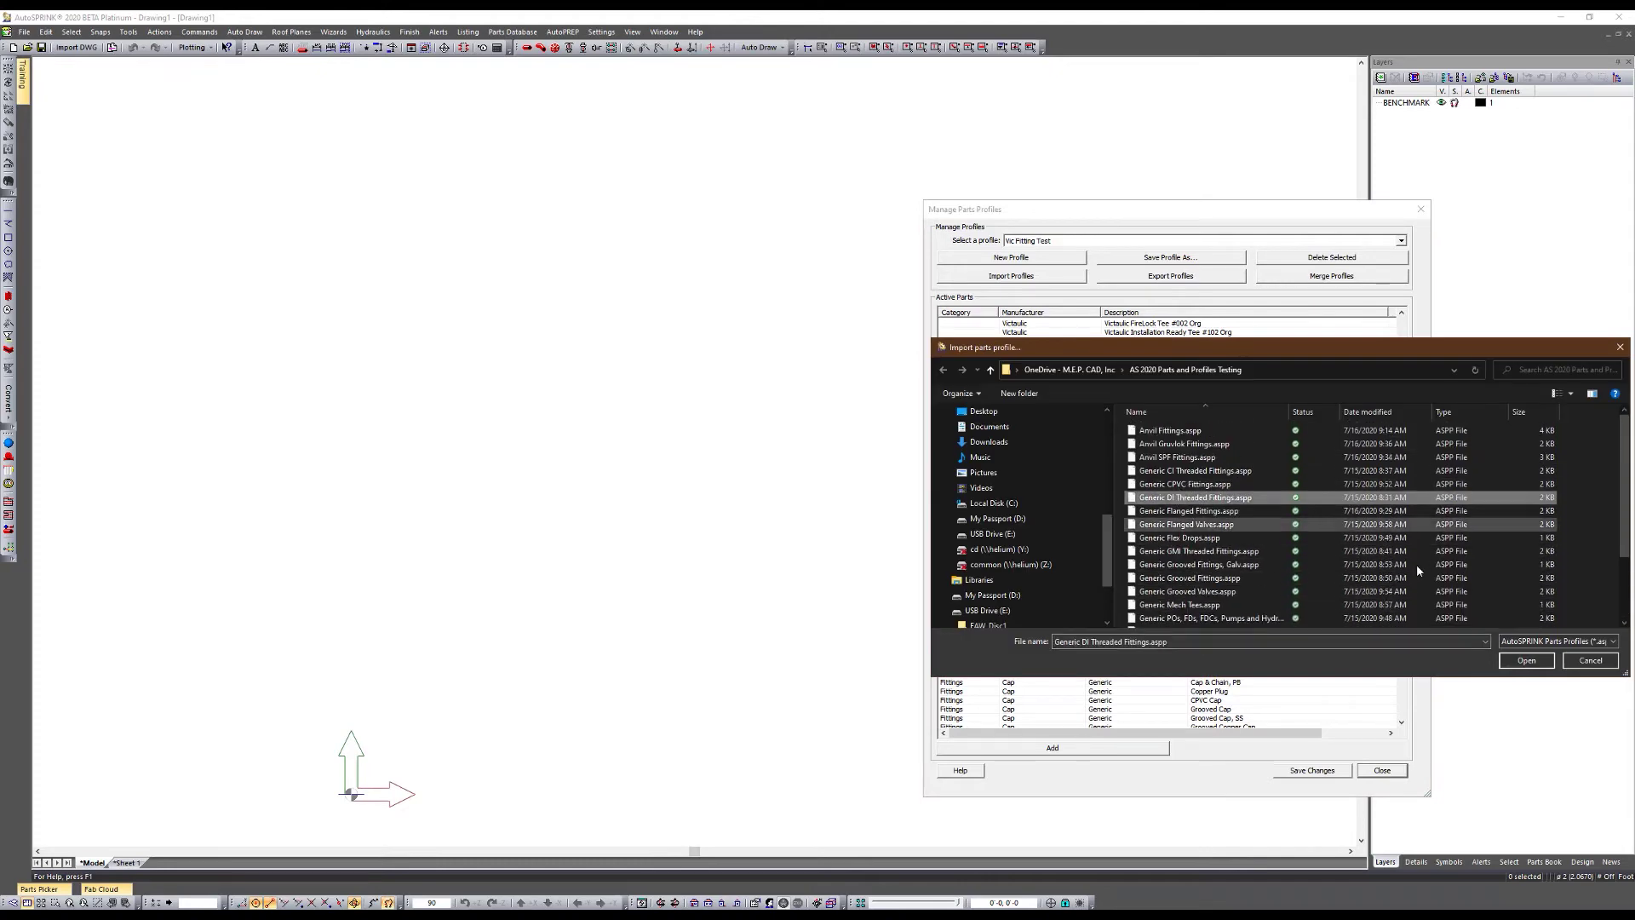
click(1526, 661)
click(1329, 277)
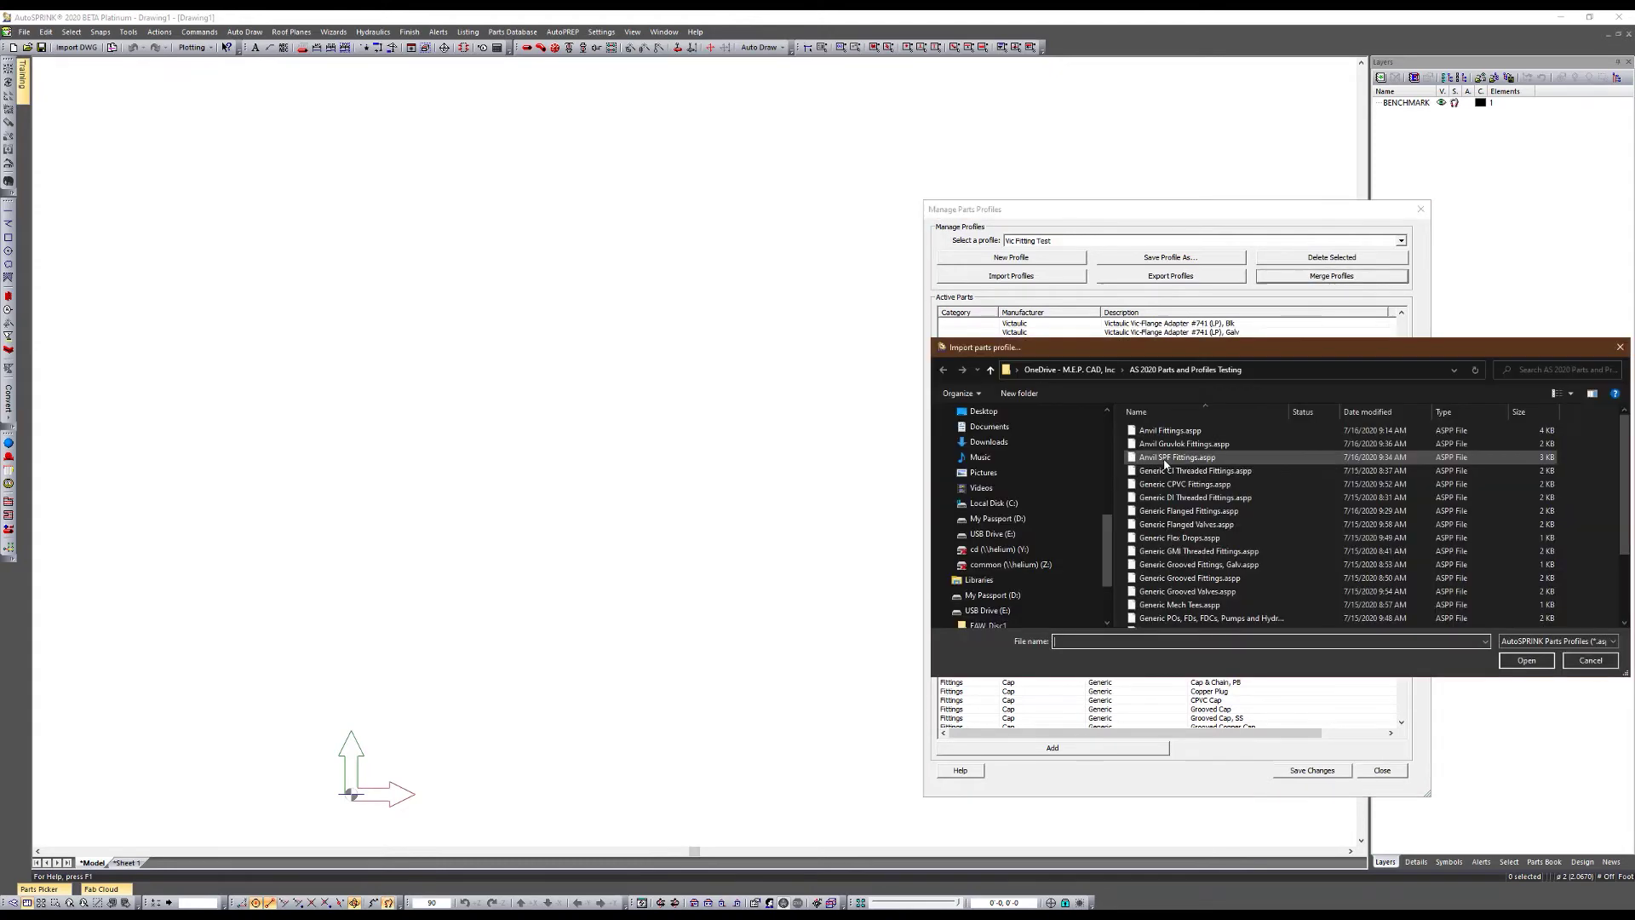
click(1179, 540)
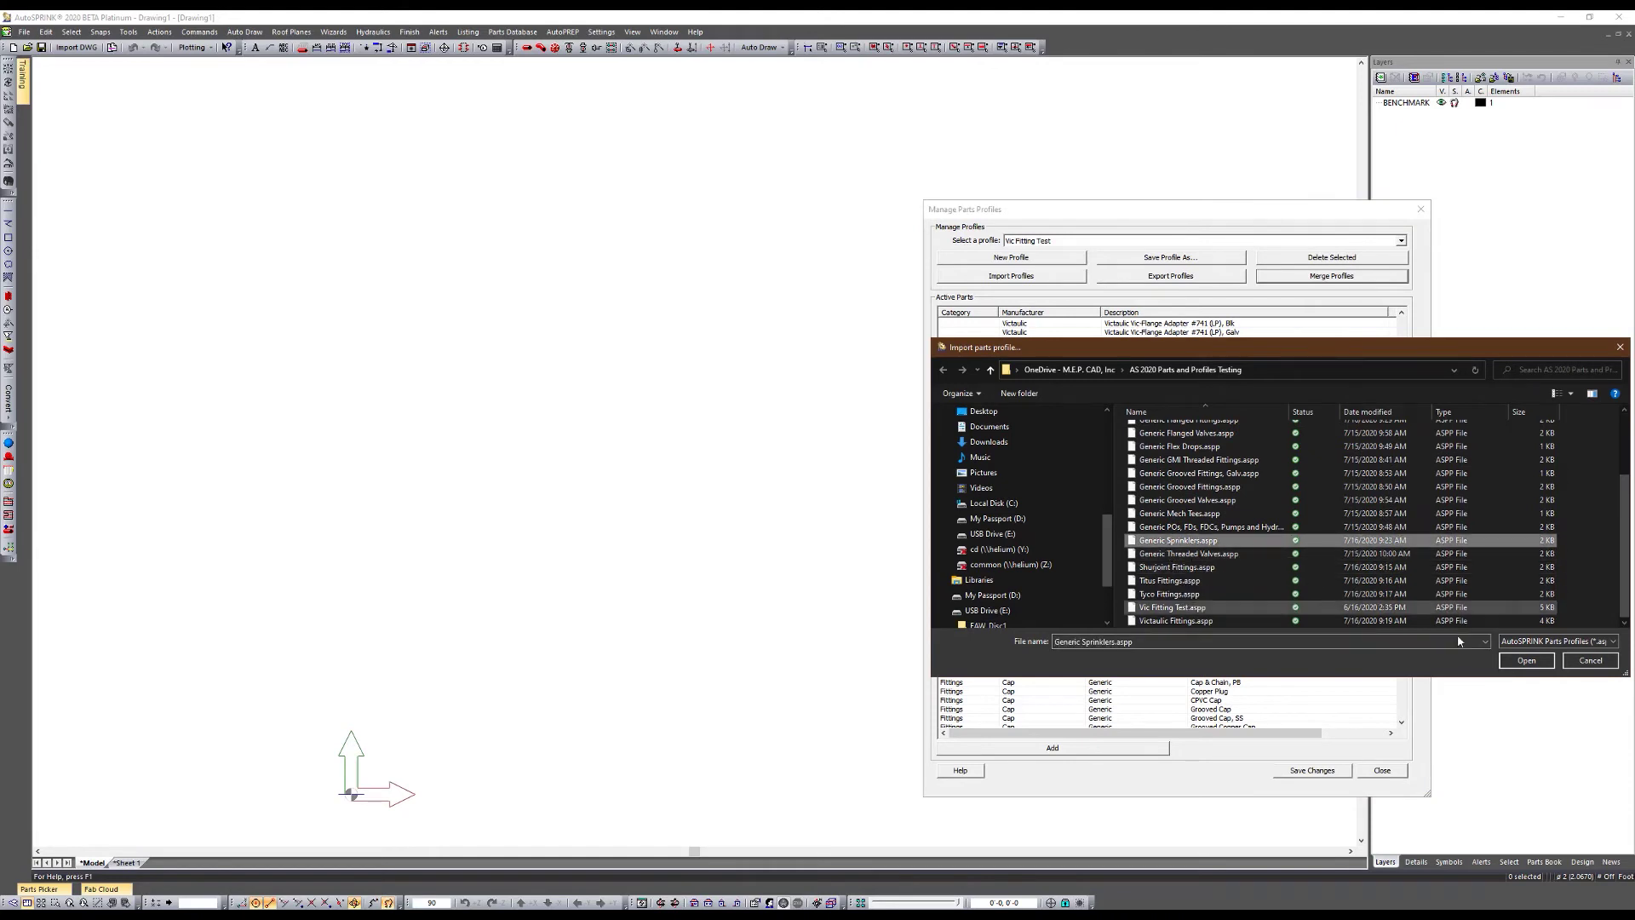
click(1526, 661)
scroll(1144, 417, up, 5)
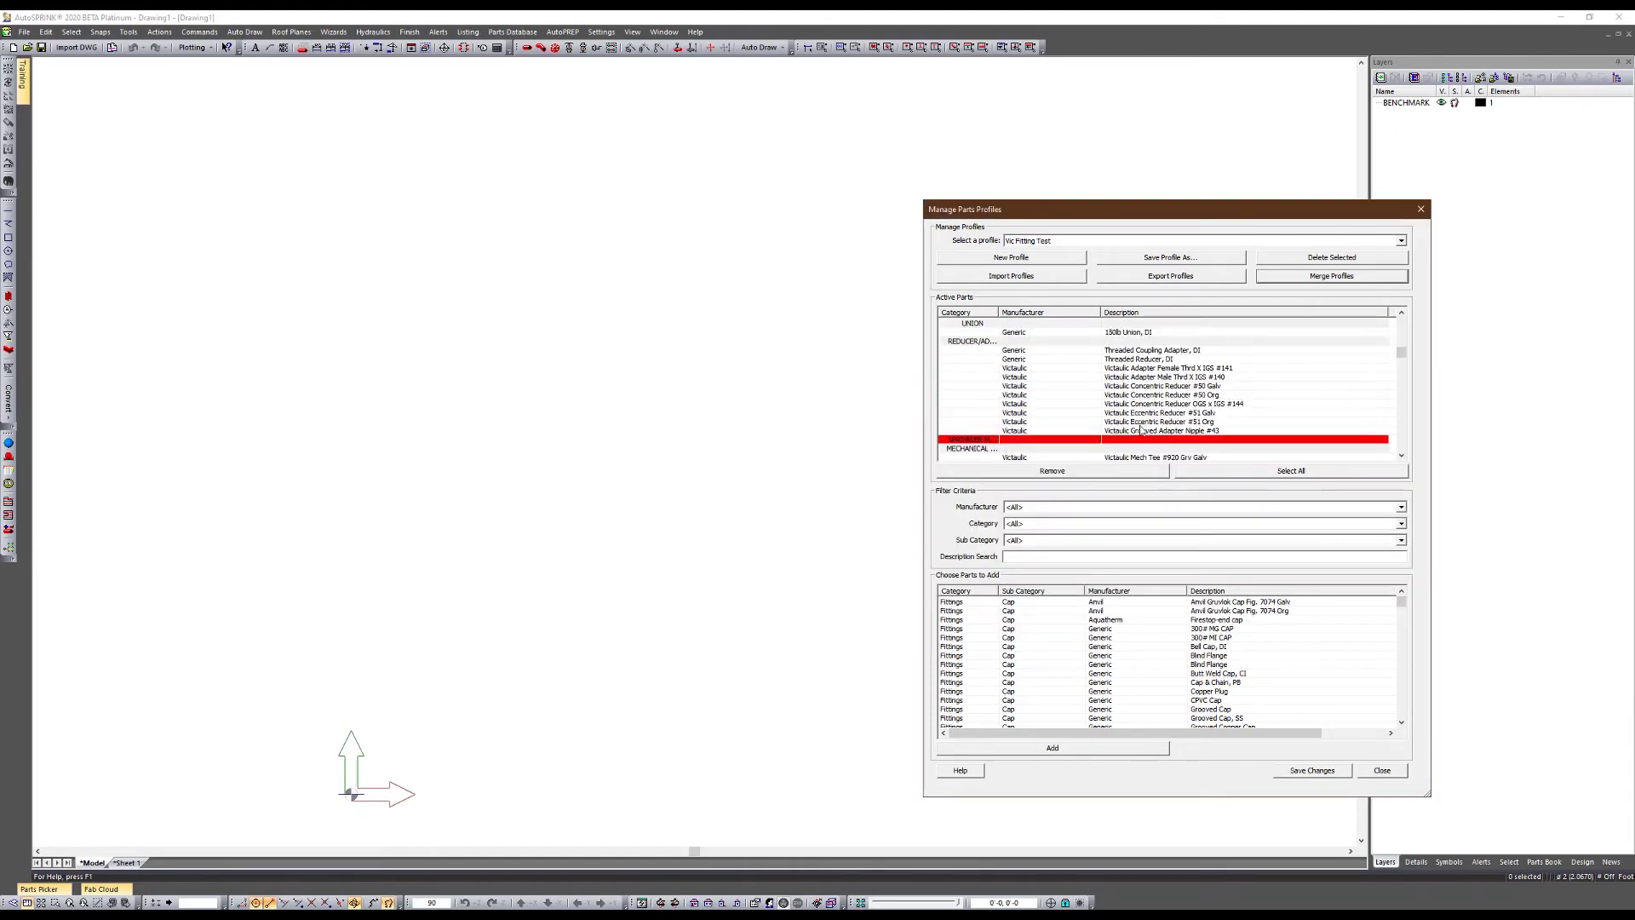
scroll(1131, 415, down, 10)
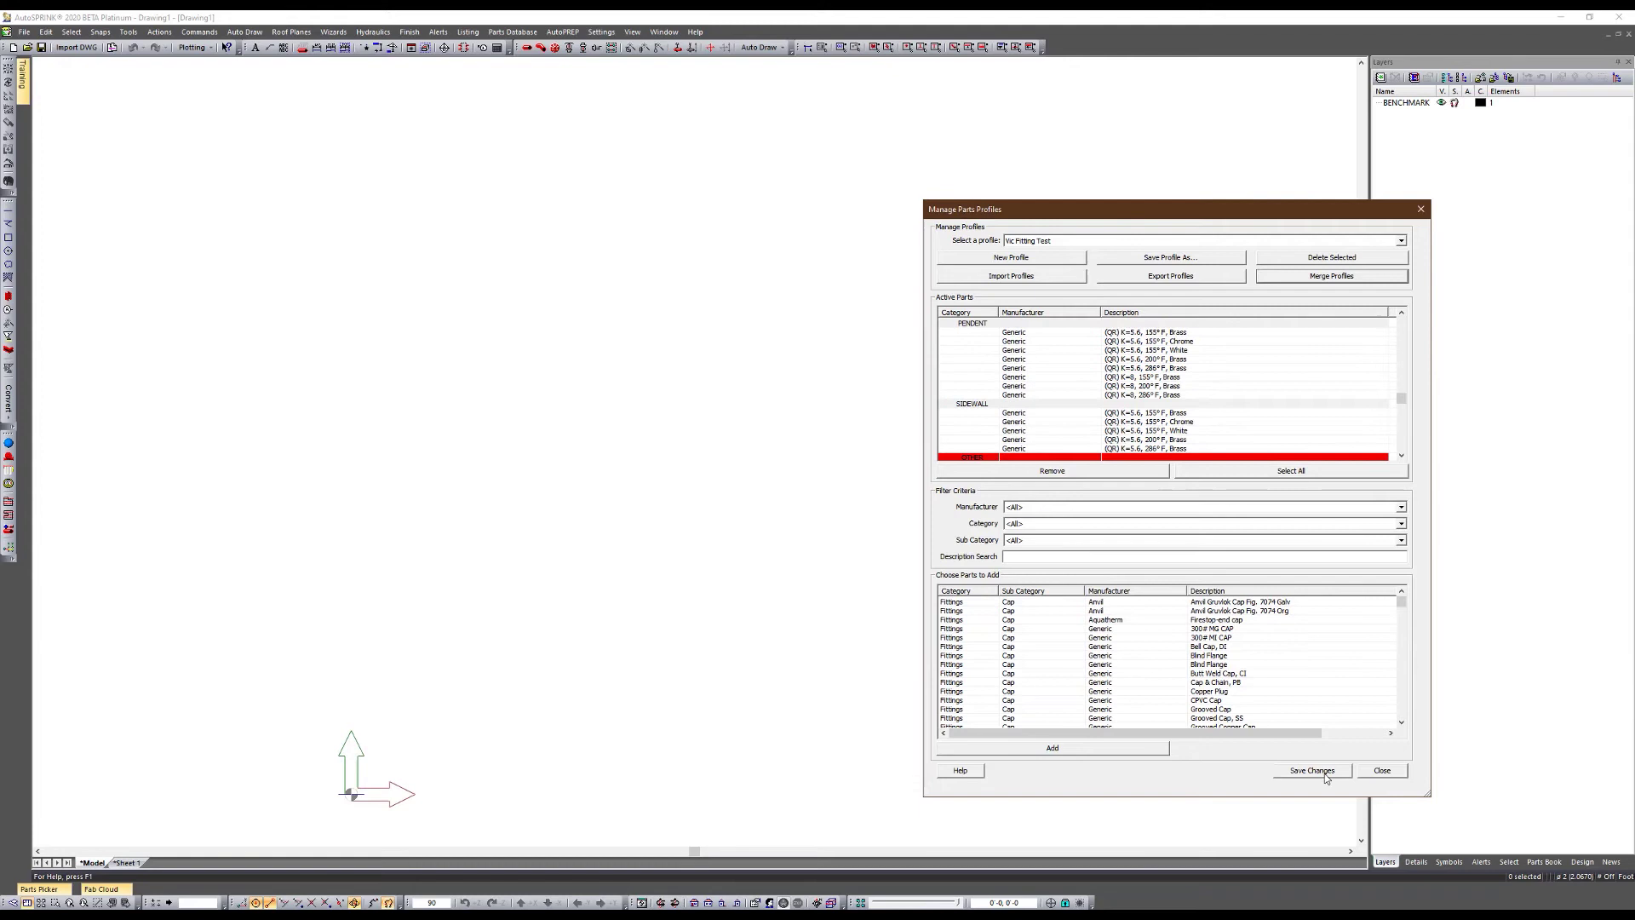
click(1394, 773)
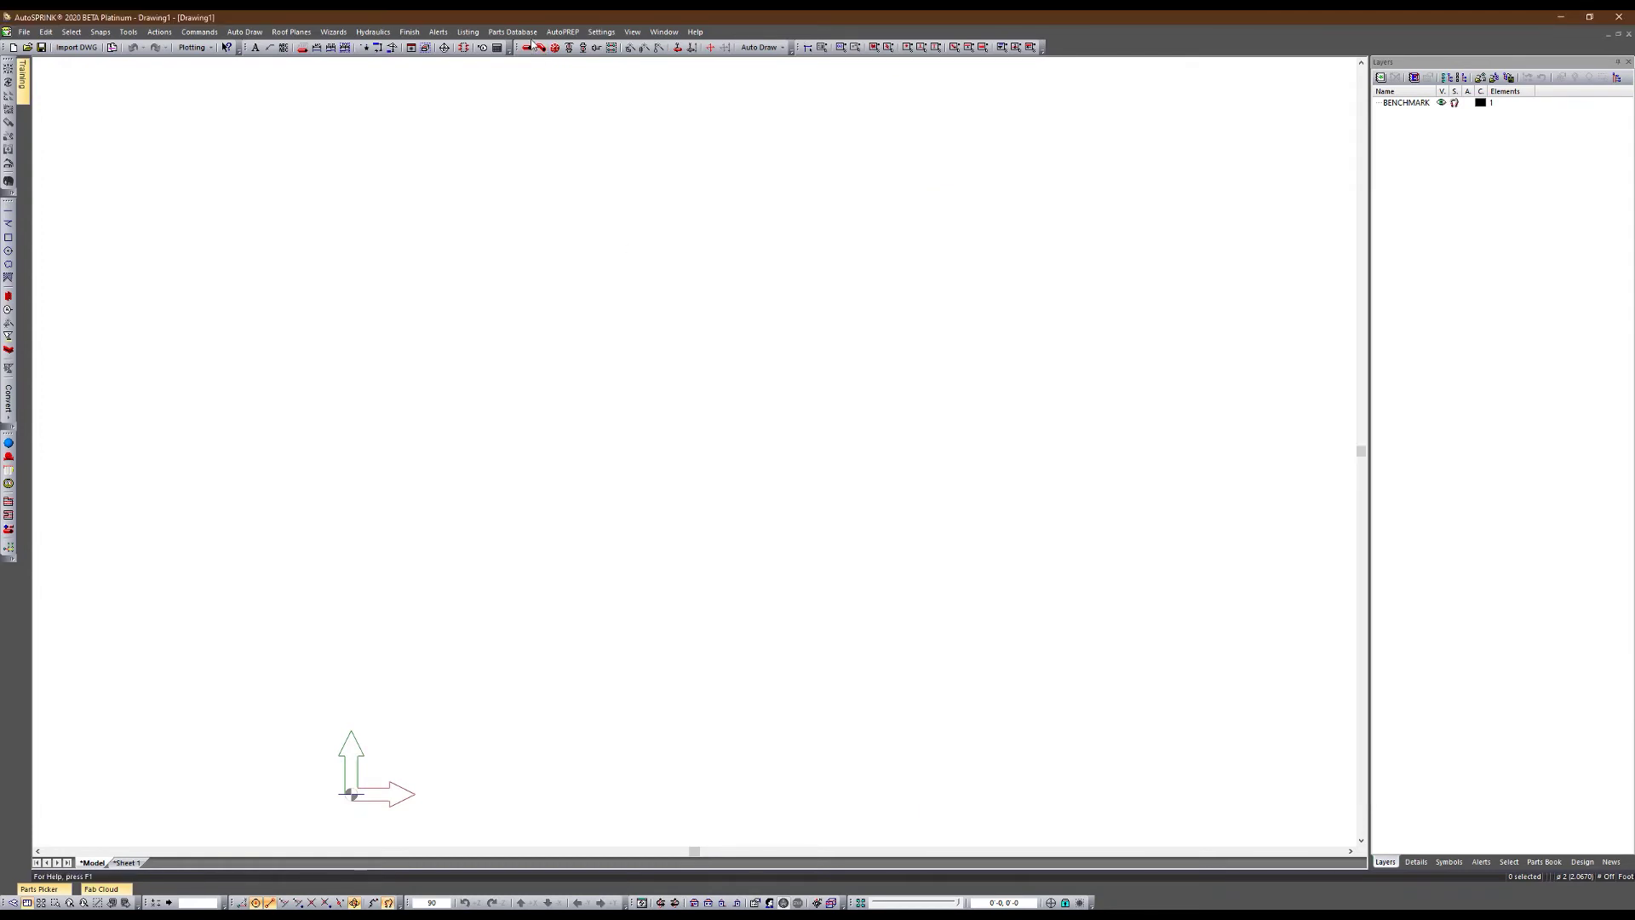
Load the 'AS 2020 Victaulic Pipe Groups.aspg' file into Fabrication Standards
click(562, 32)
click(637, 86)
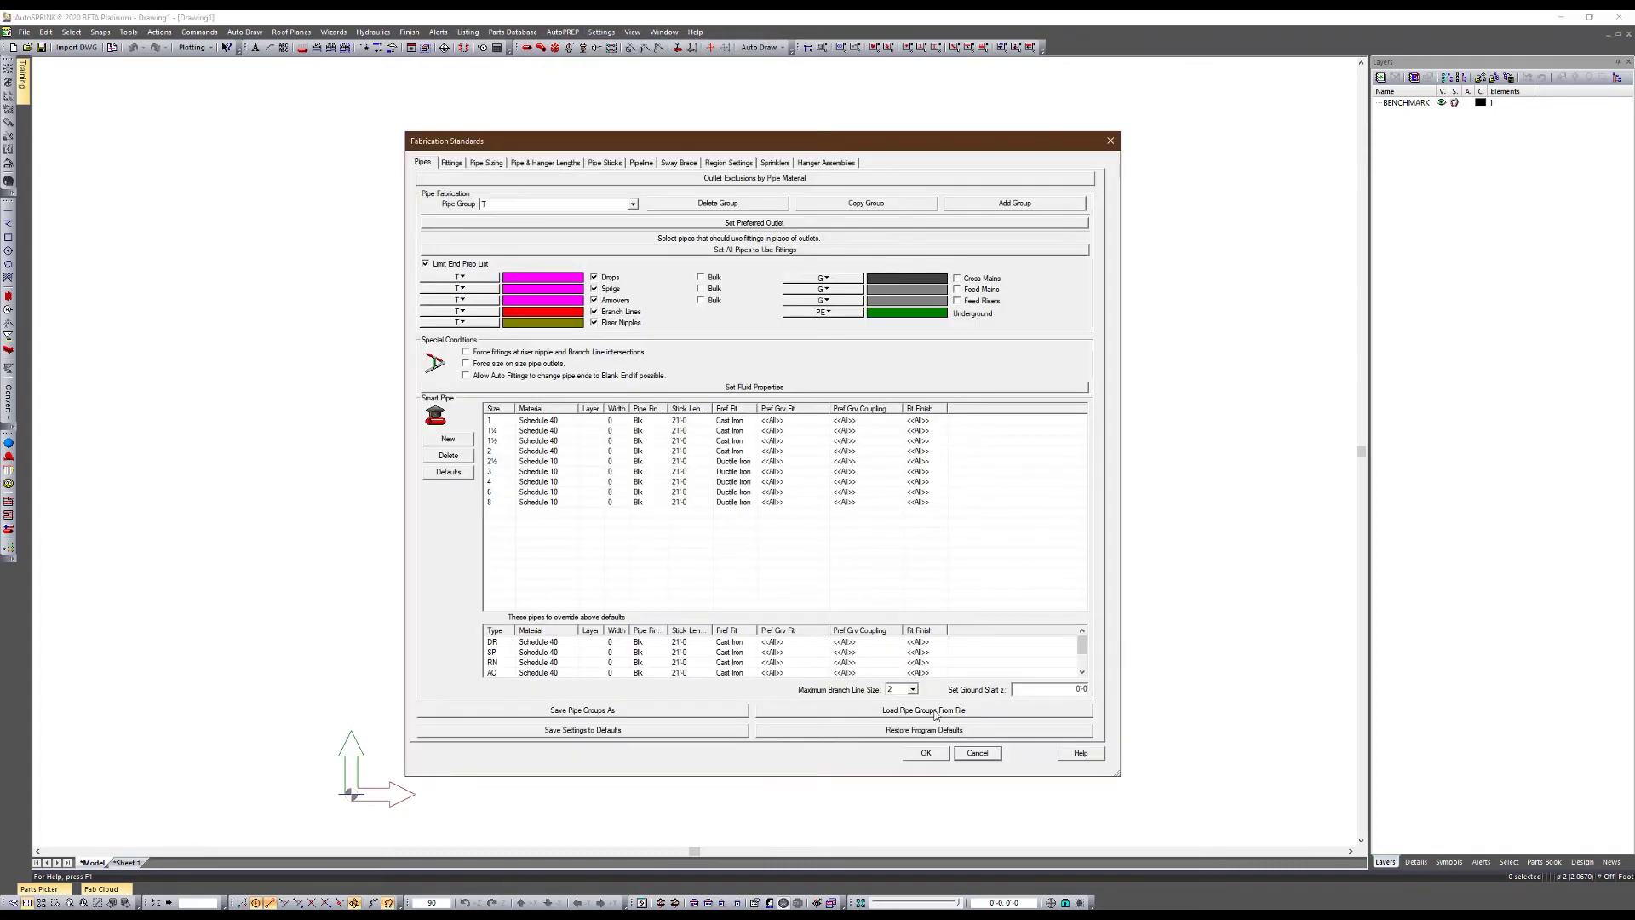
click(935, 710)
click(794, 440)
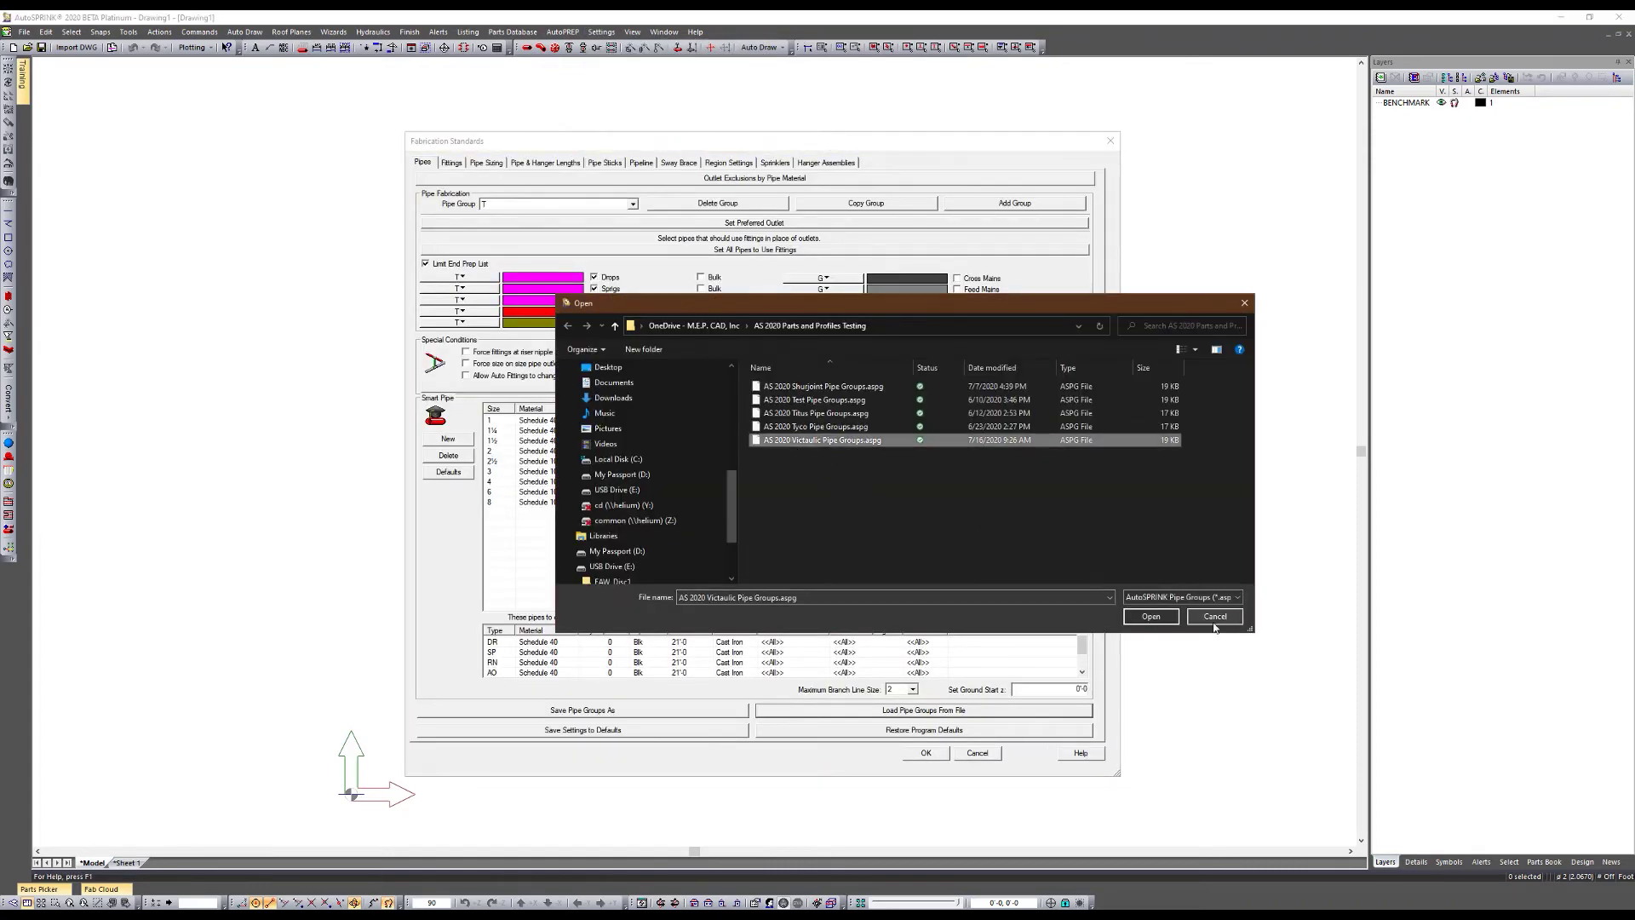
click(1149, 619)
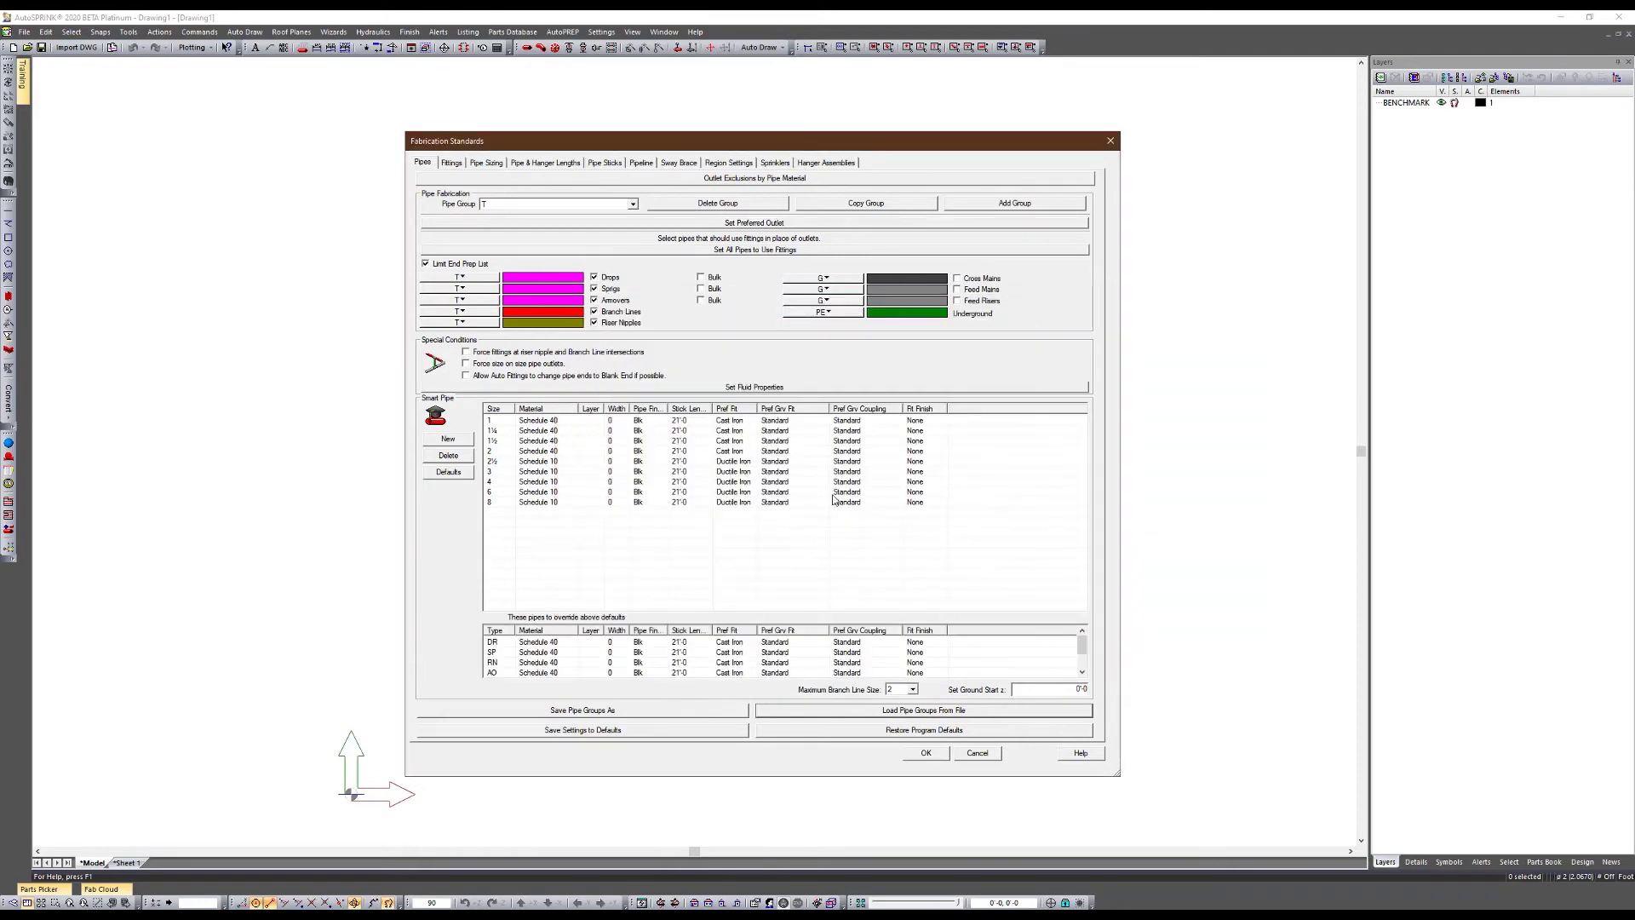
Review the loaded W, IGS and GW pipe groups in turn
click(632, 204)
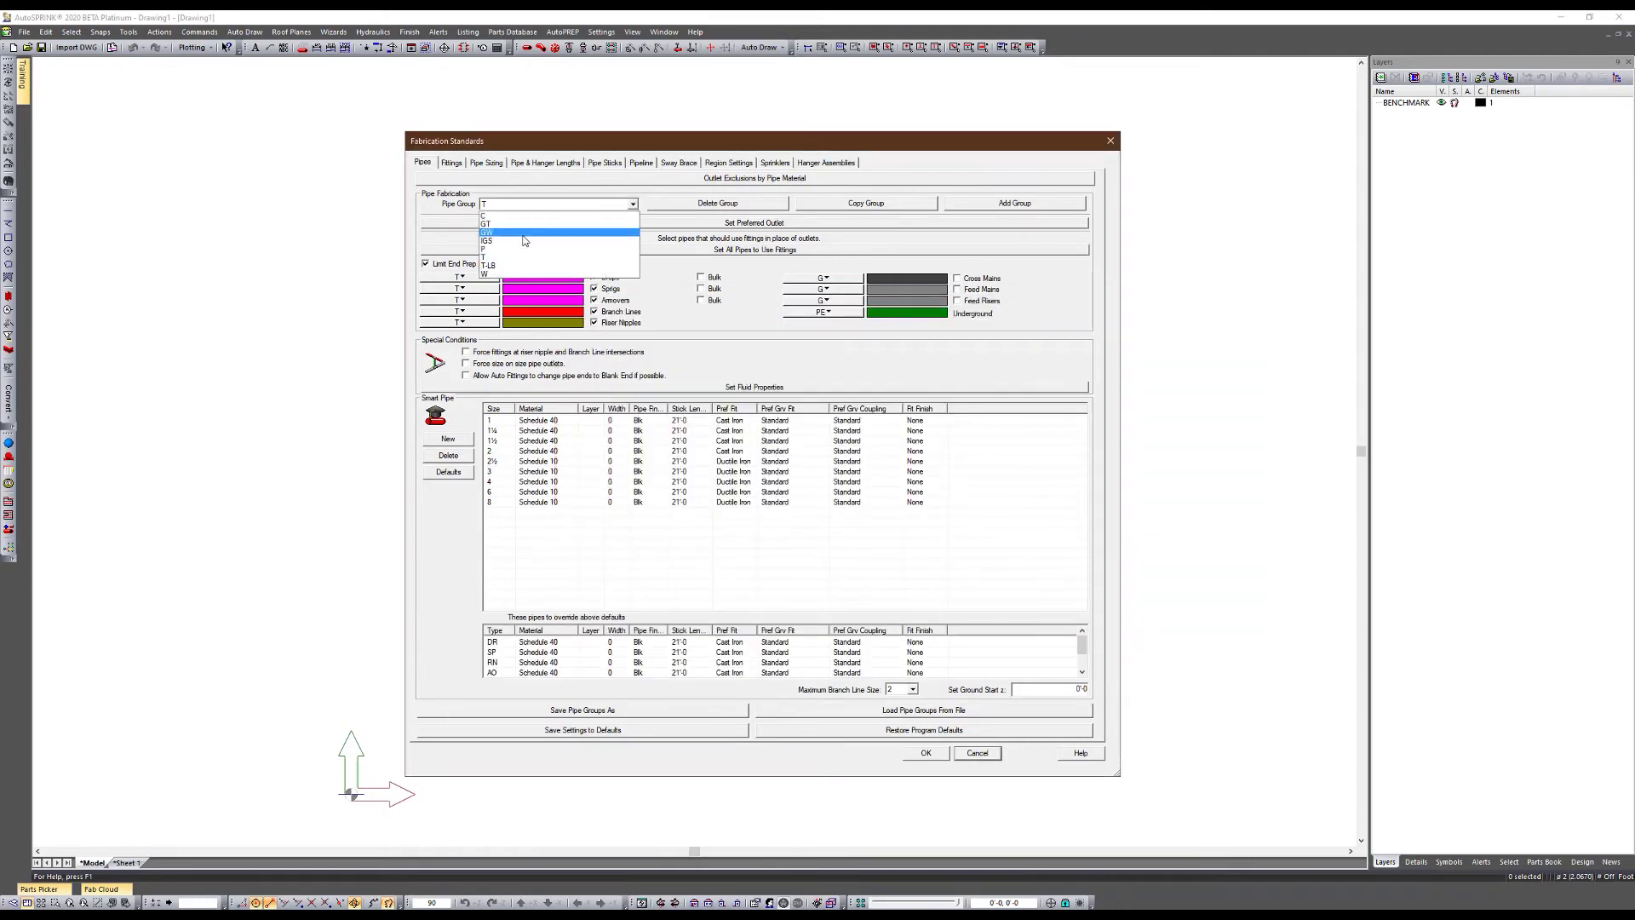
click(492, 275)
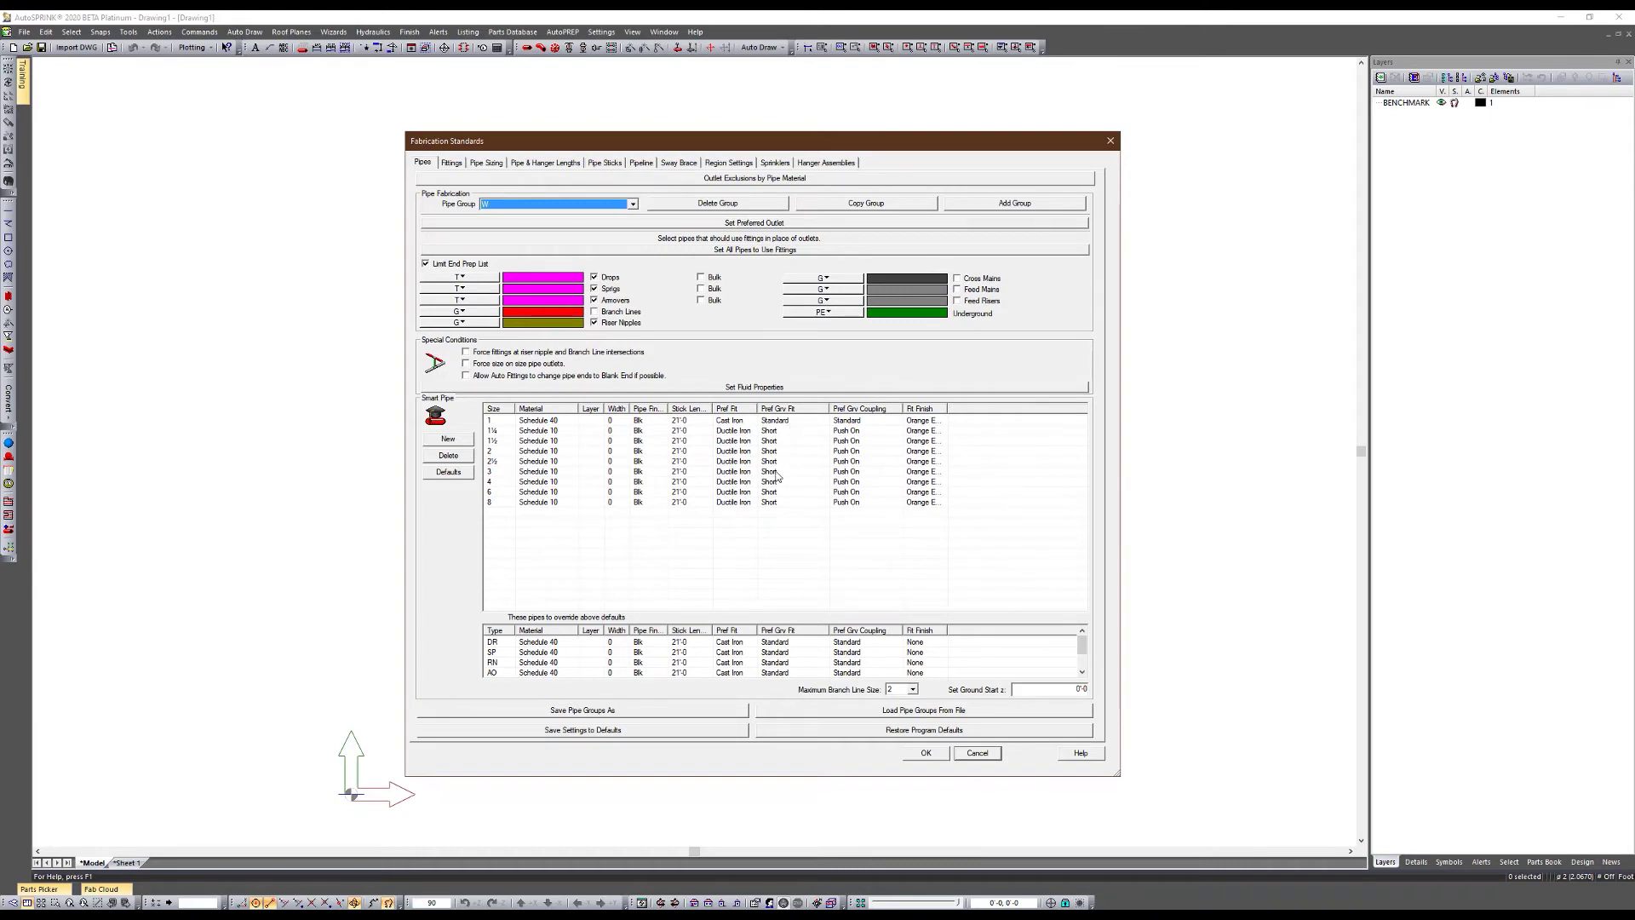
click(634, 204)
click(491, 243)
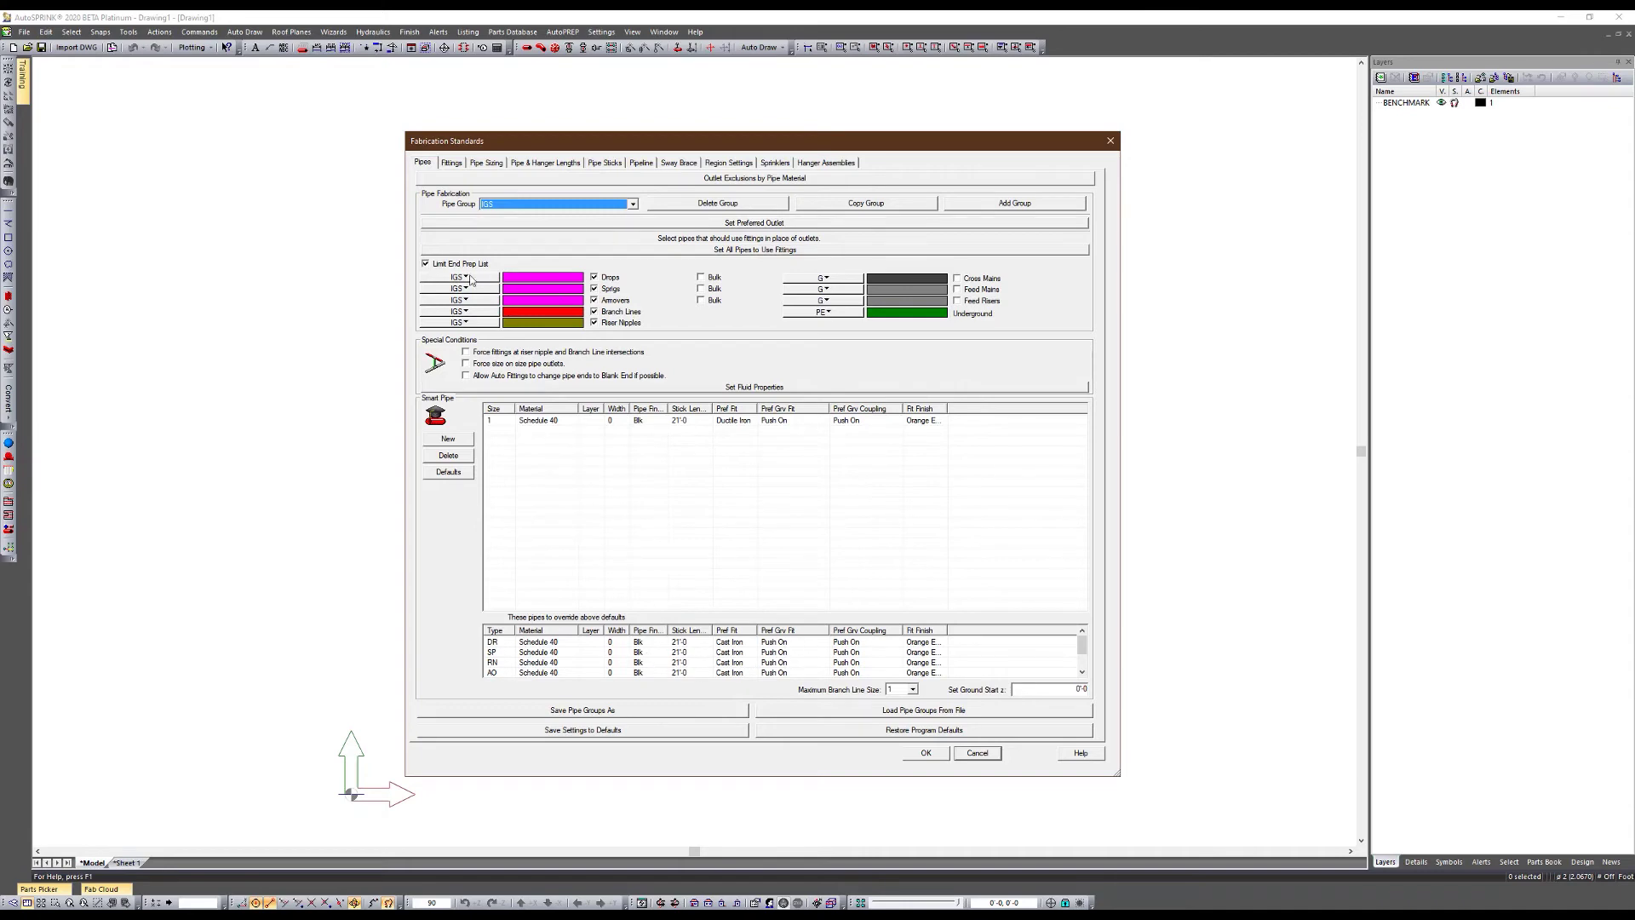
click(633, 204)
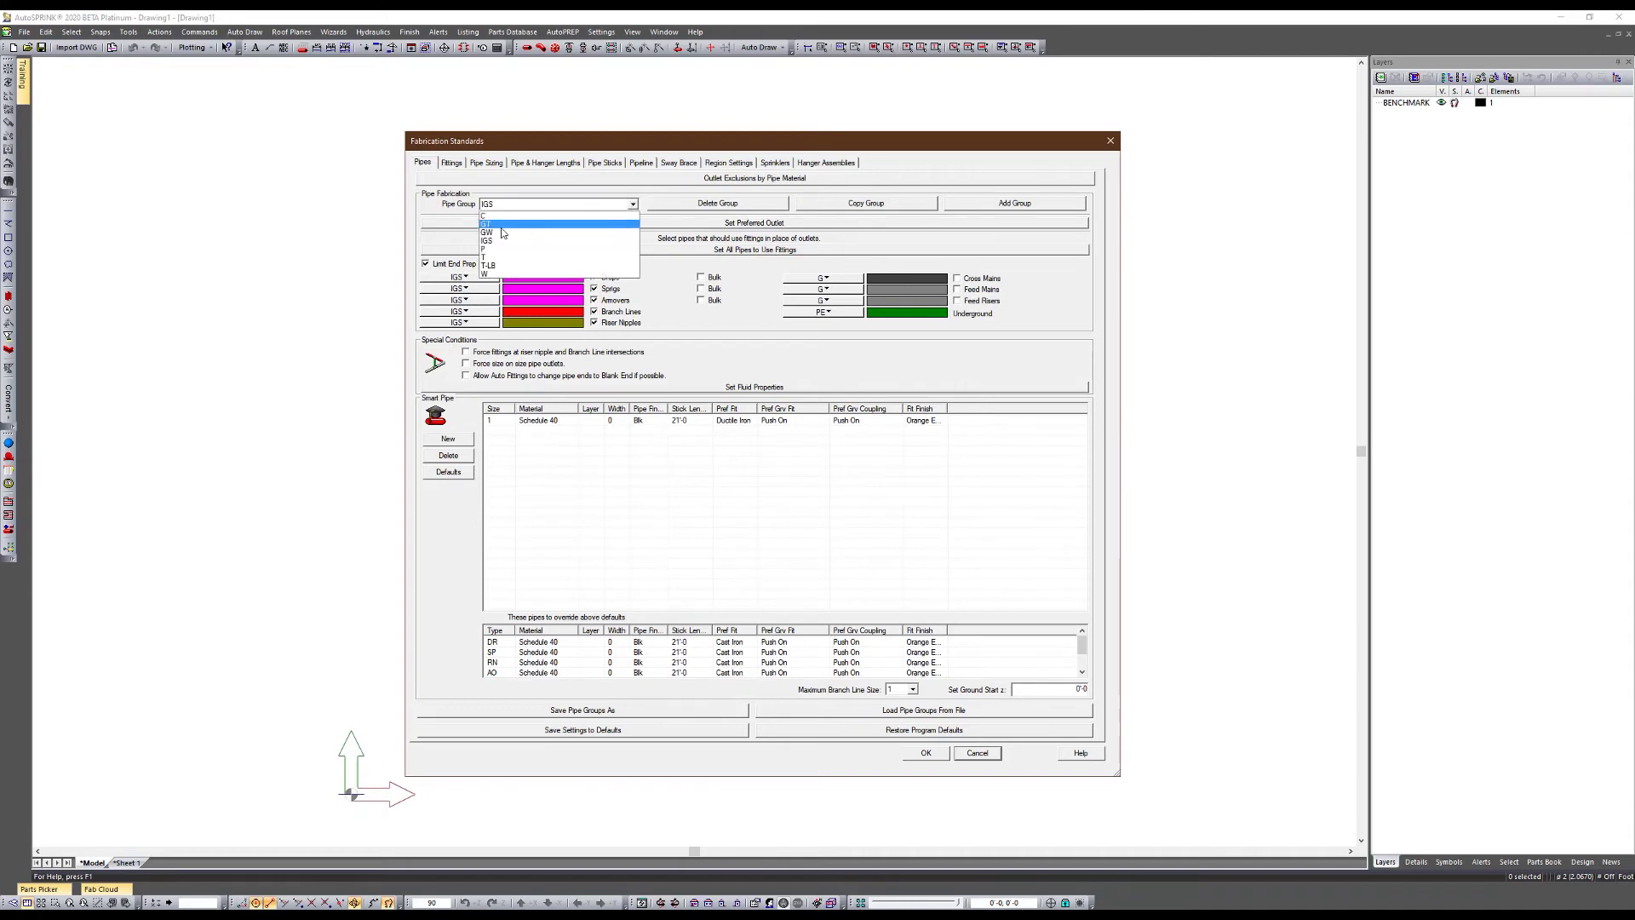
click(490, 233)
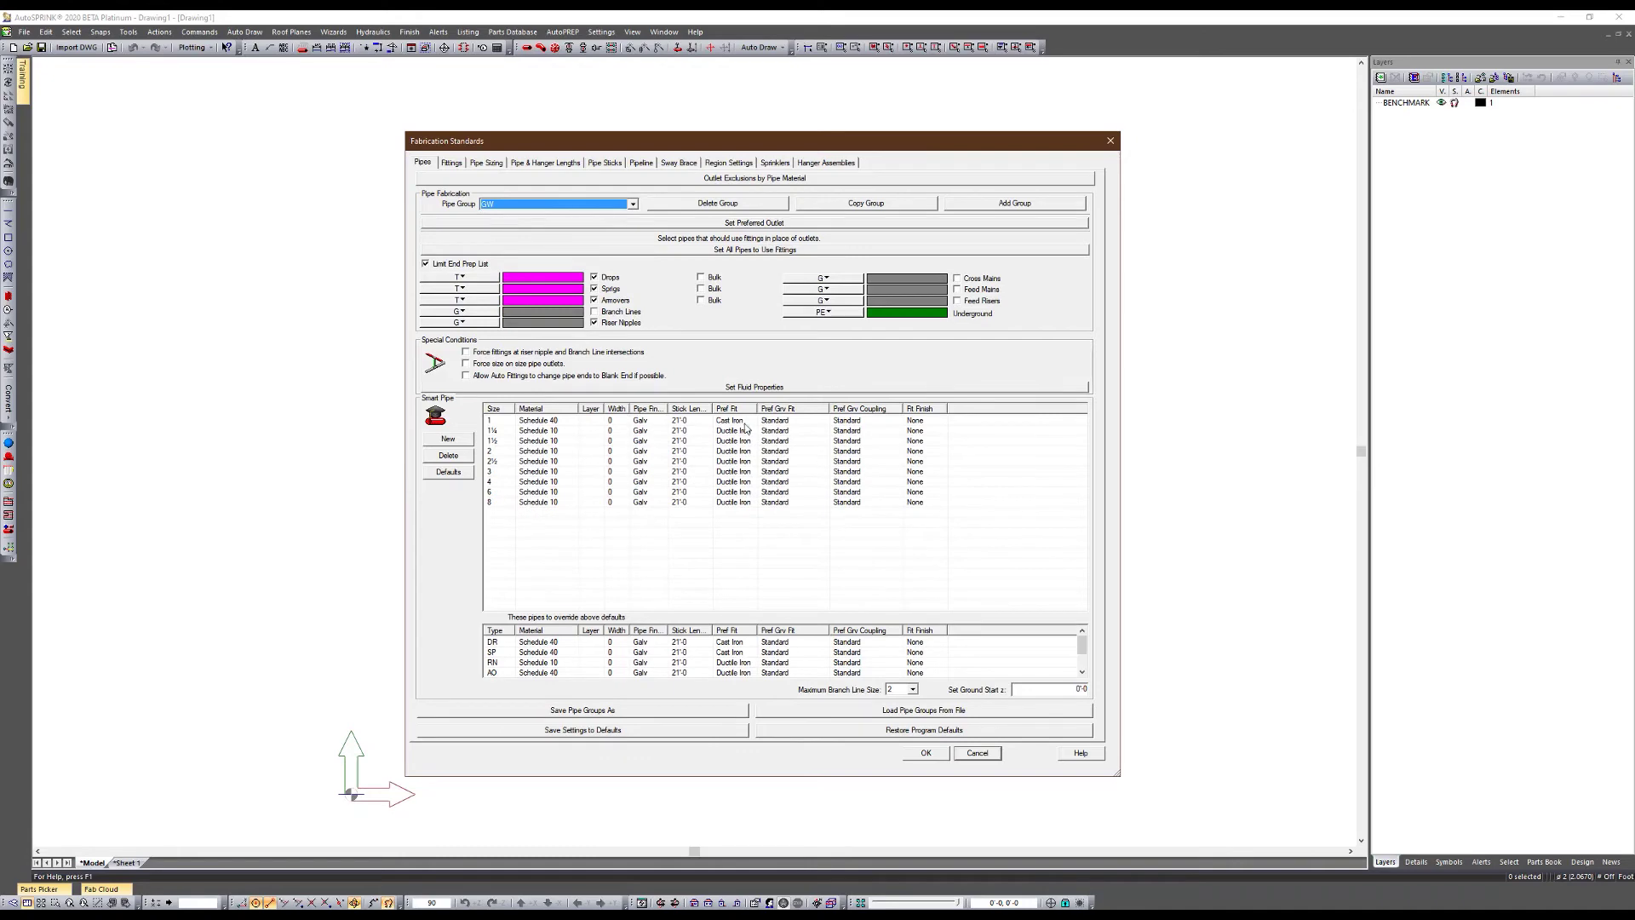
Set the fitting finish to Galvanized for sizes 1½, 2 and 2½
click(923, 442)
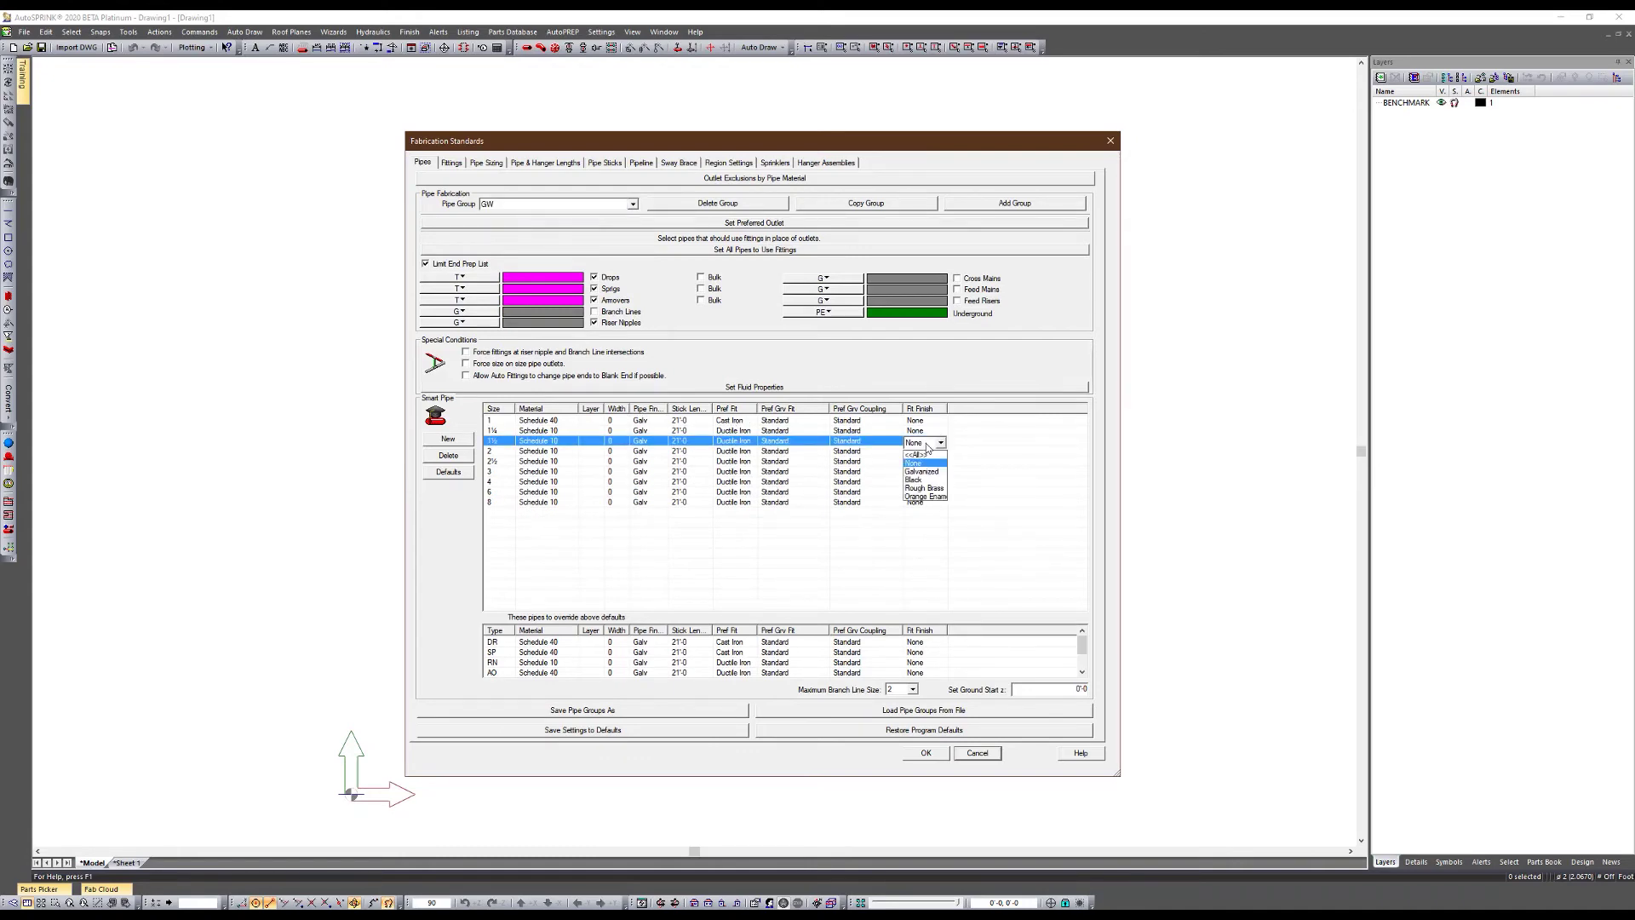
click(928, 460)
click(927, 456)
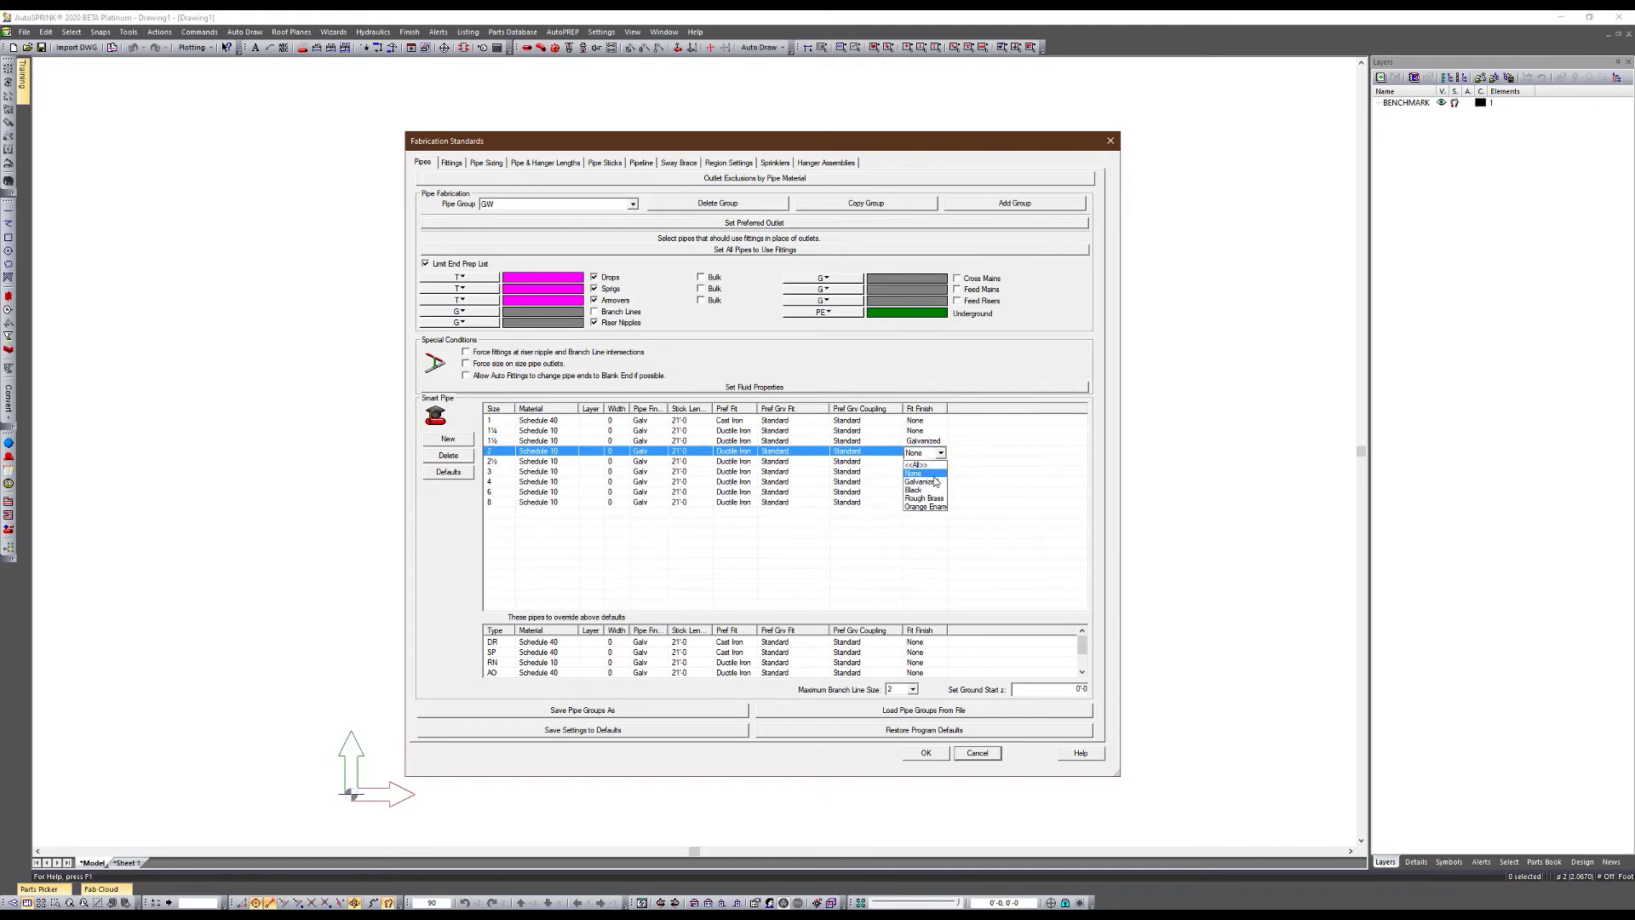
click(934, 482)
click(928, 462)
click(932, 492)
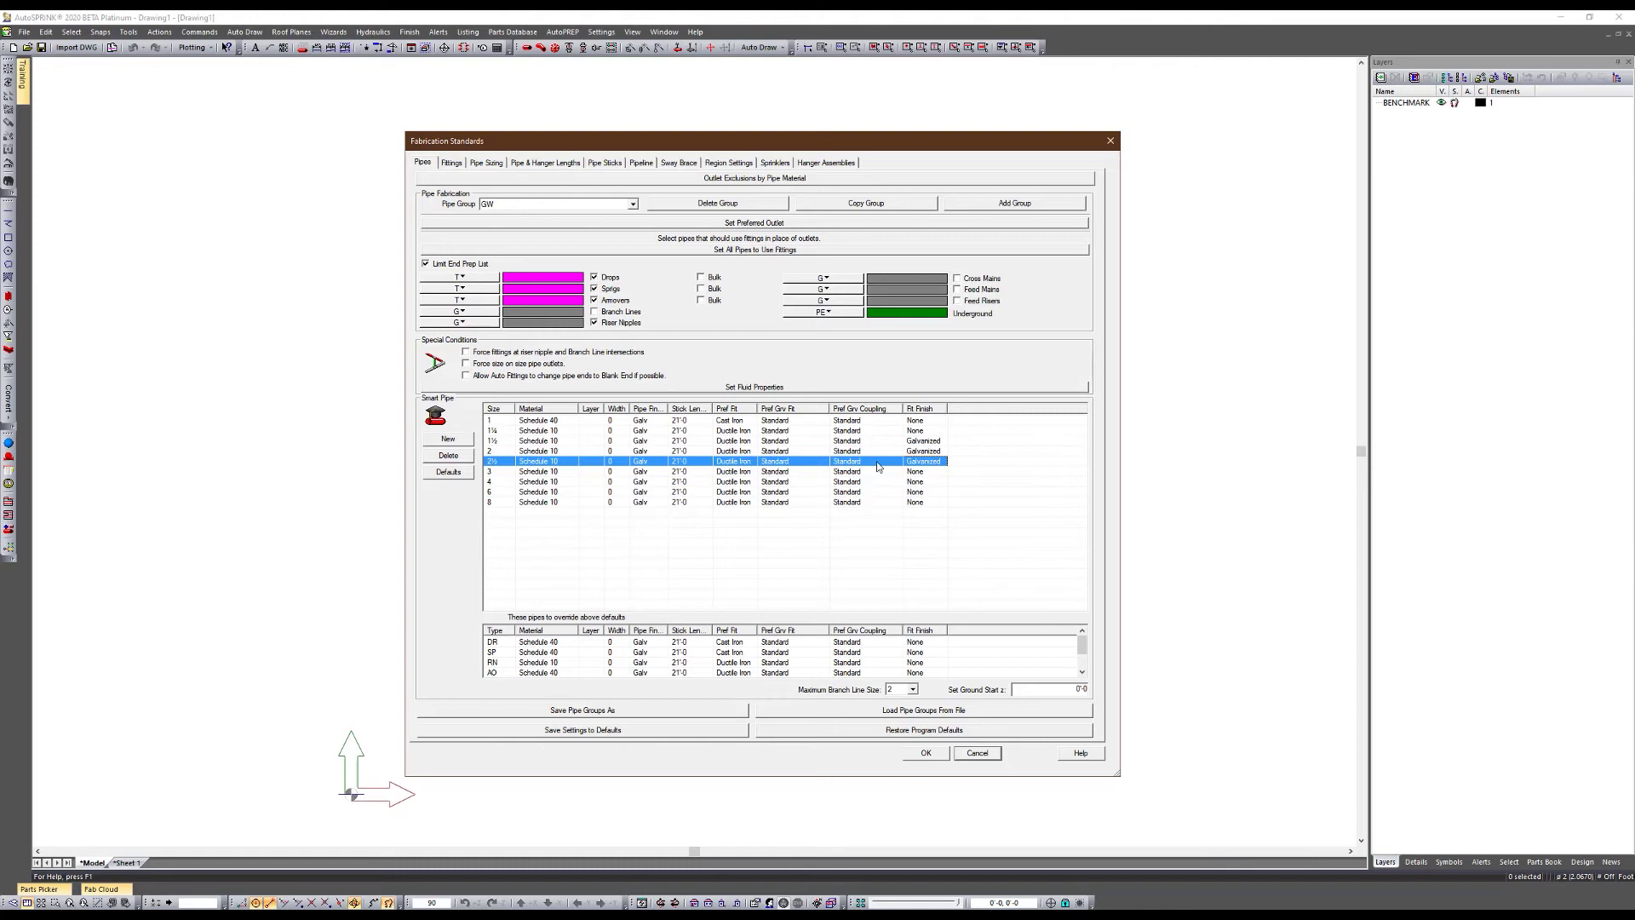
Keep Ductile Iron as the 2½ preferred fitting and accept the fabrication standards
click(738, 464)
click(738, 475)
click(737, 464)
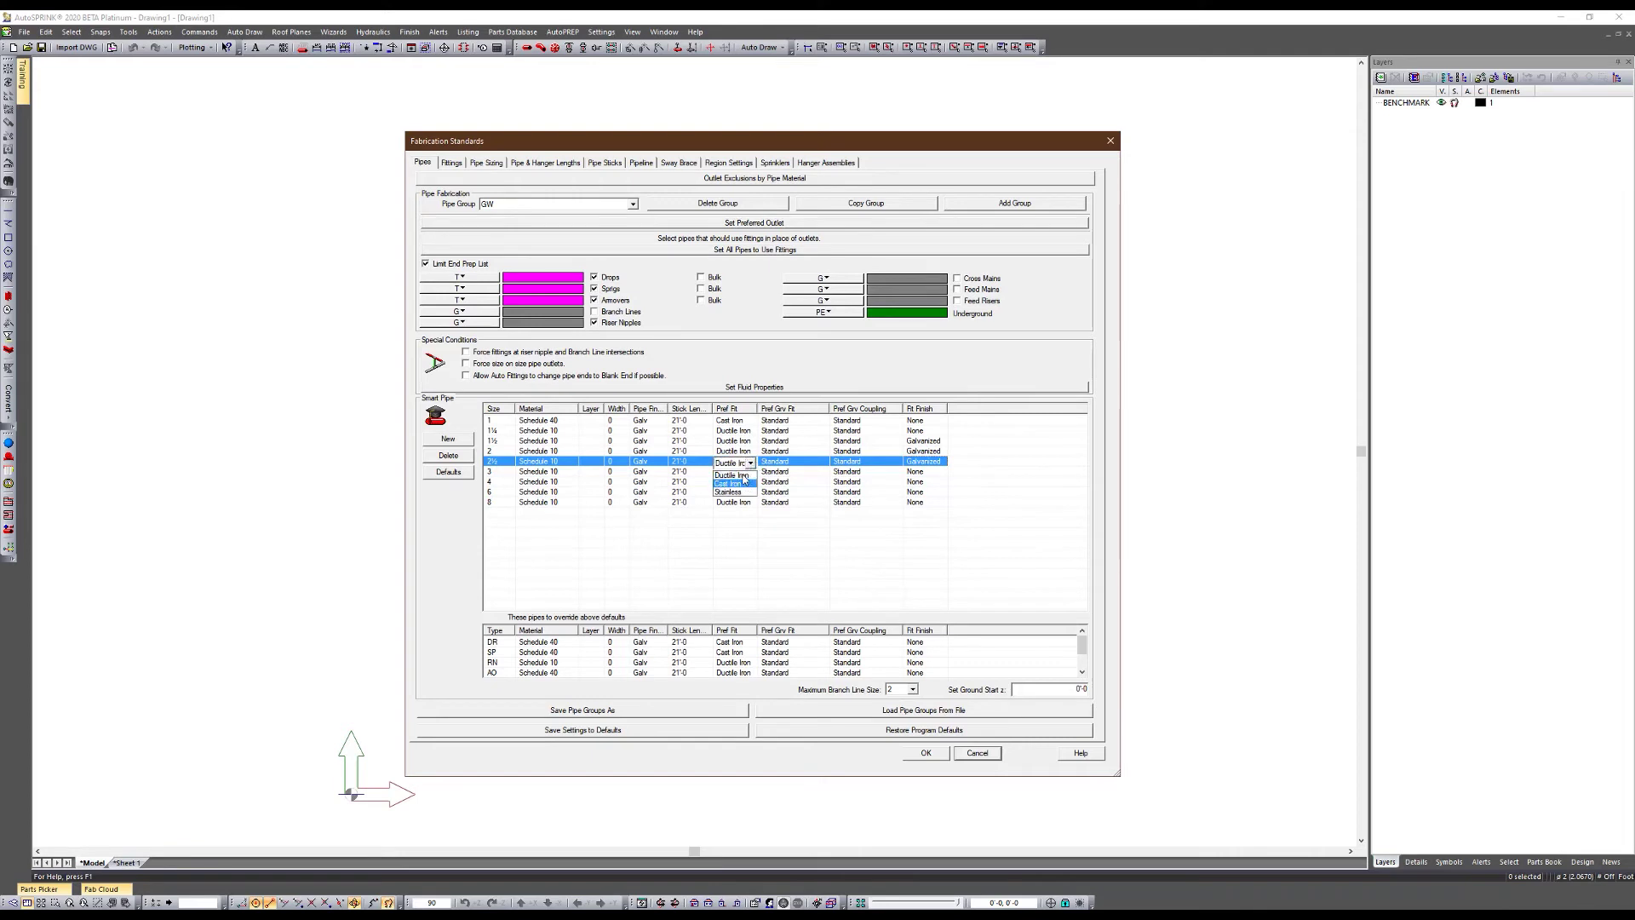
click(731, 538)
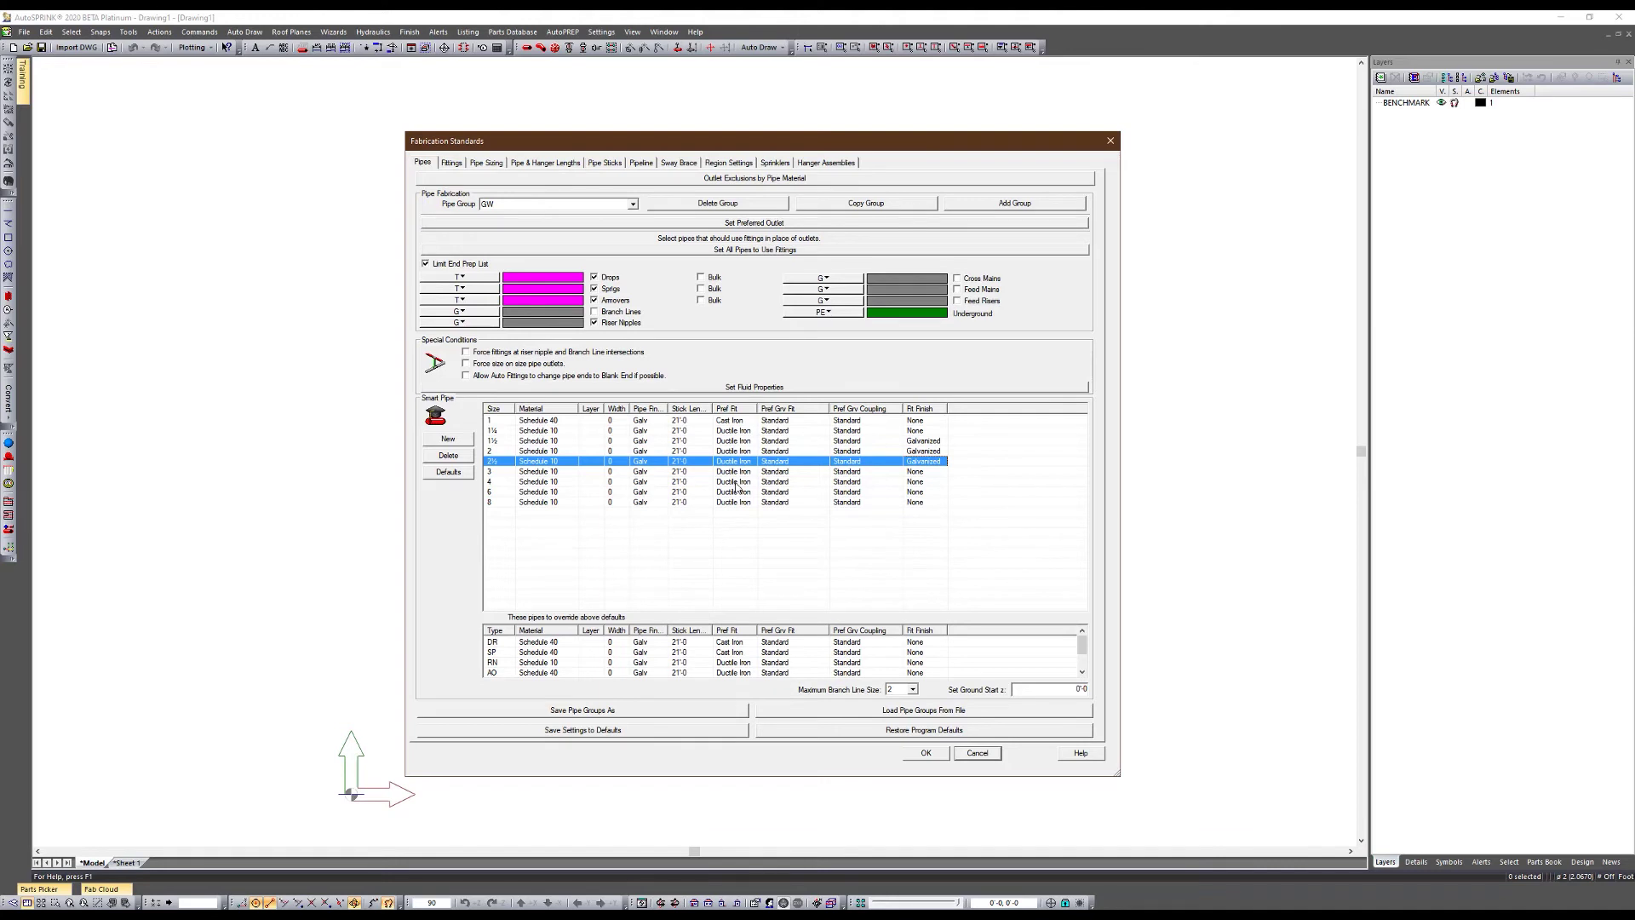
click(739, 459)
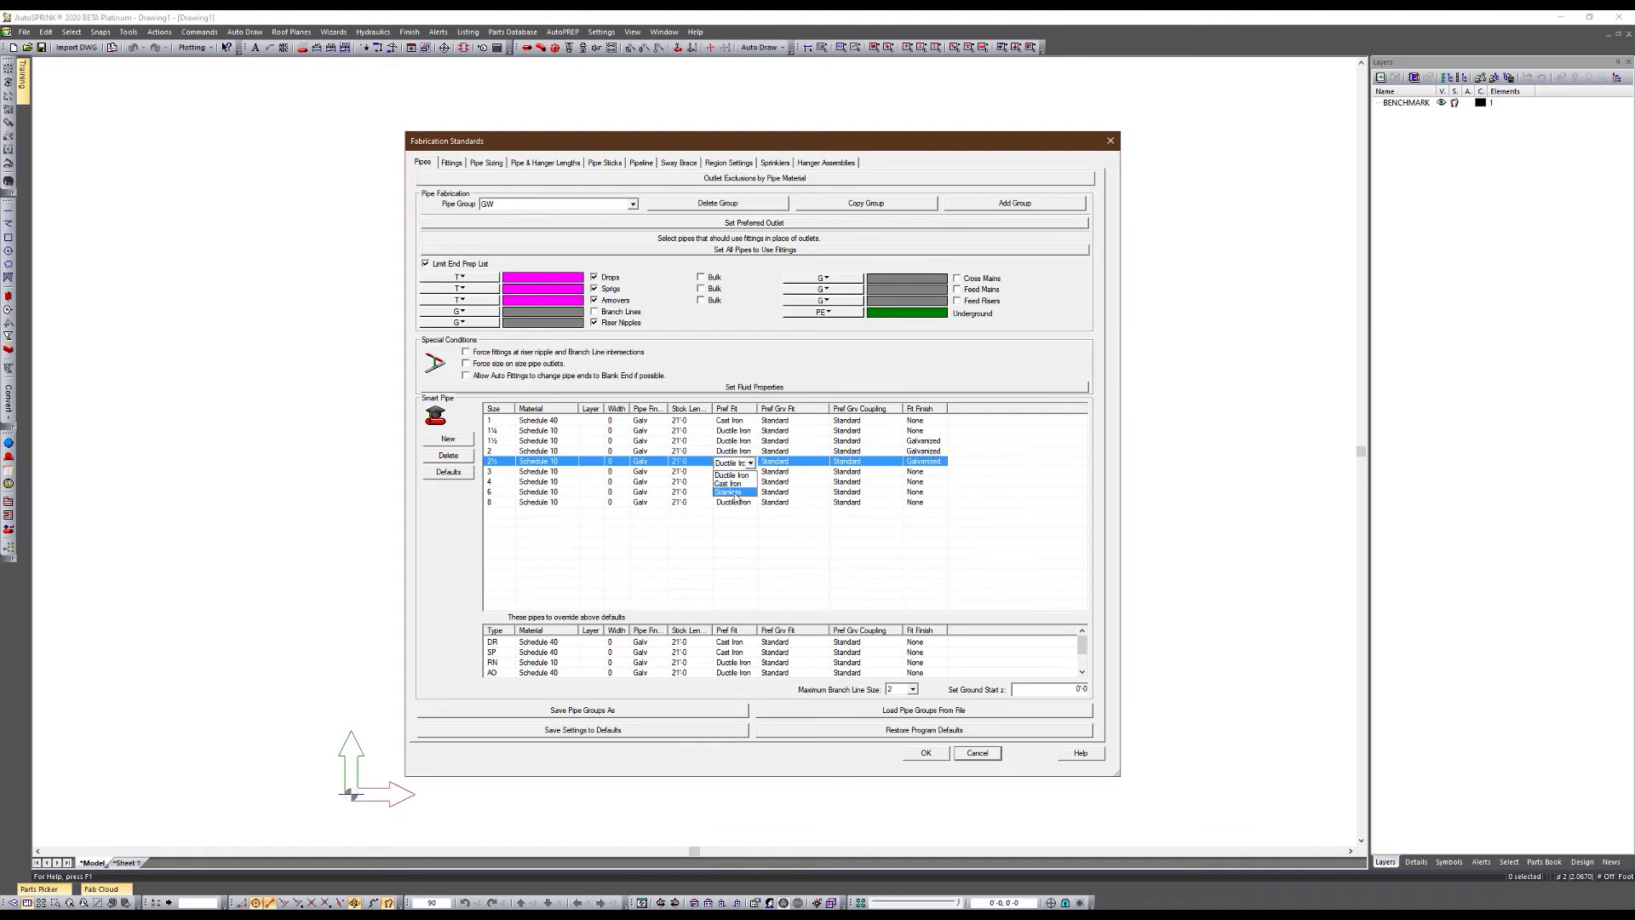
click(750, 534)
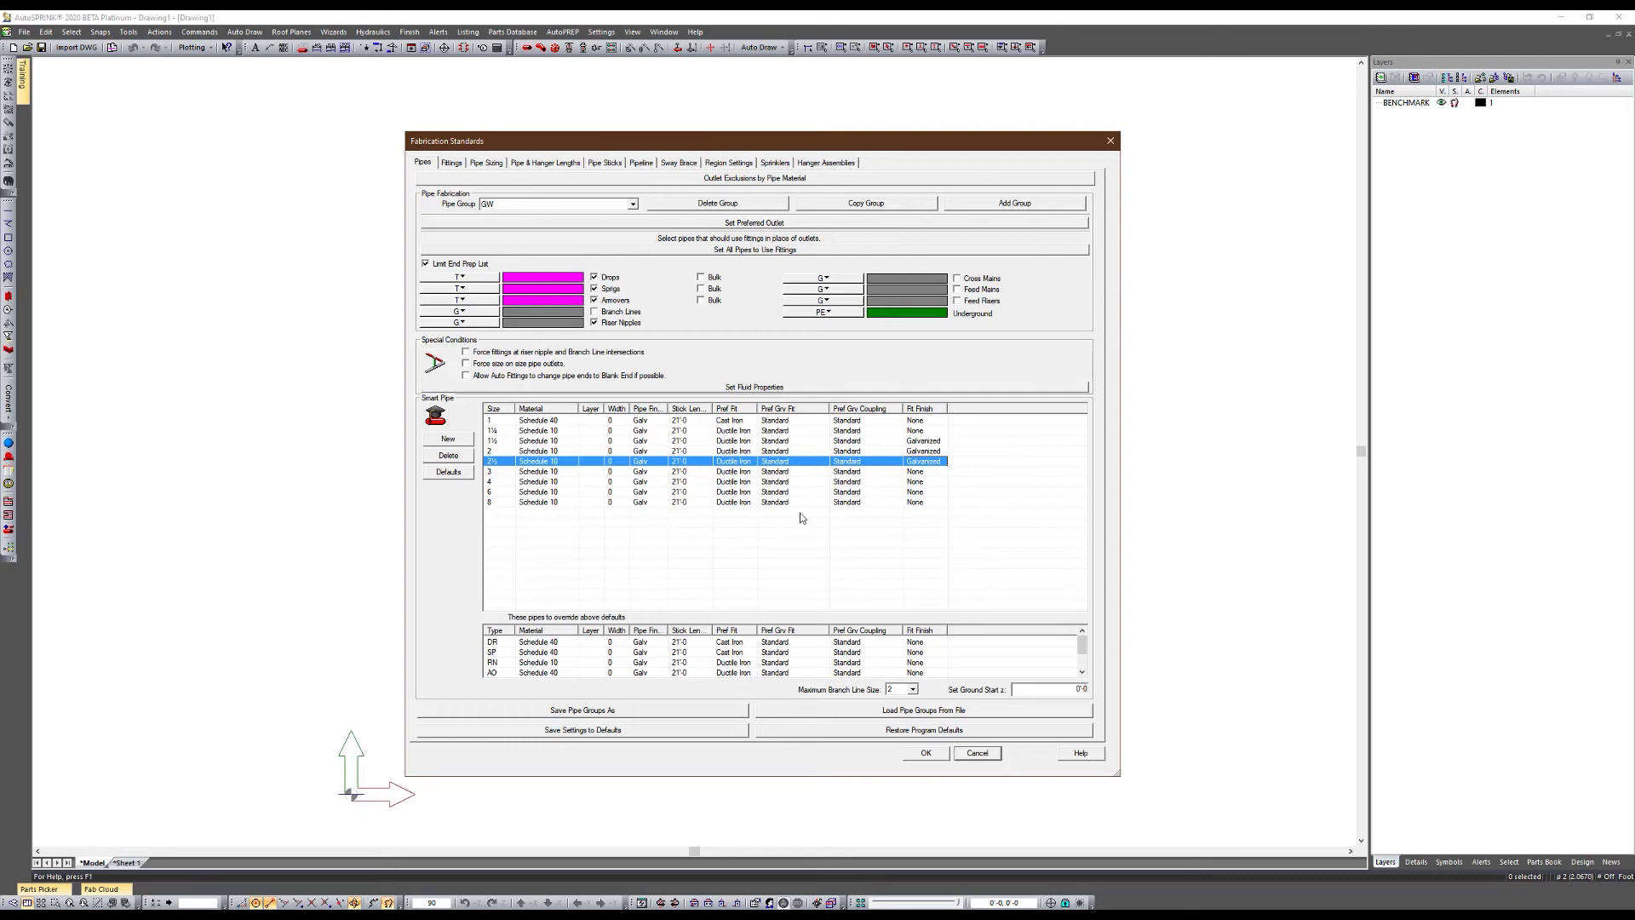
click(923, 754)
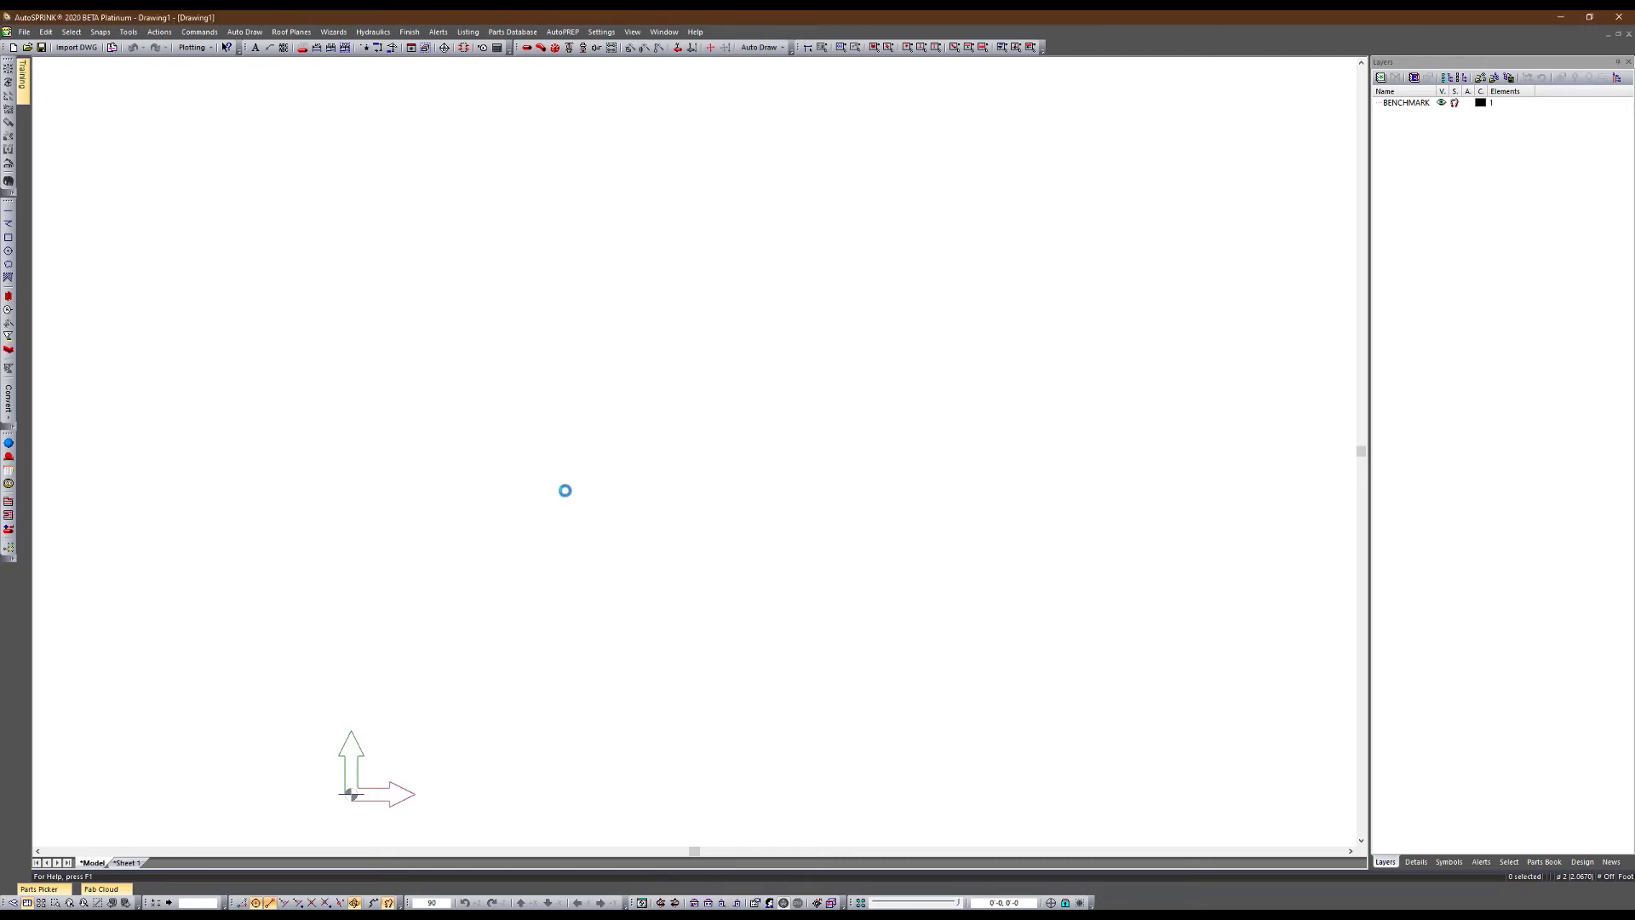
Draw a stepped 4-inch W-group main ending in a vertical riser
right_click(555, 487)
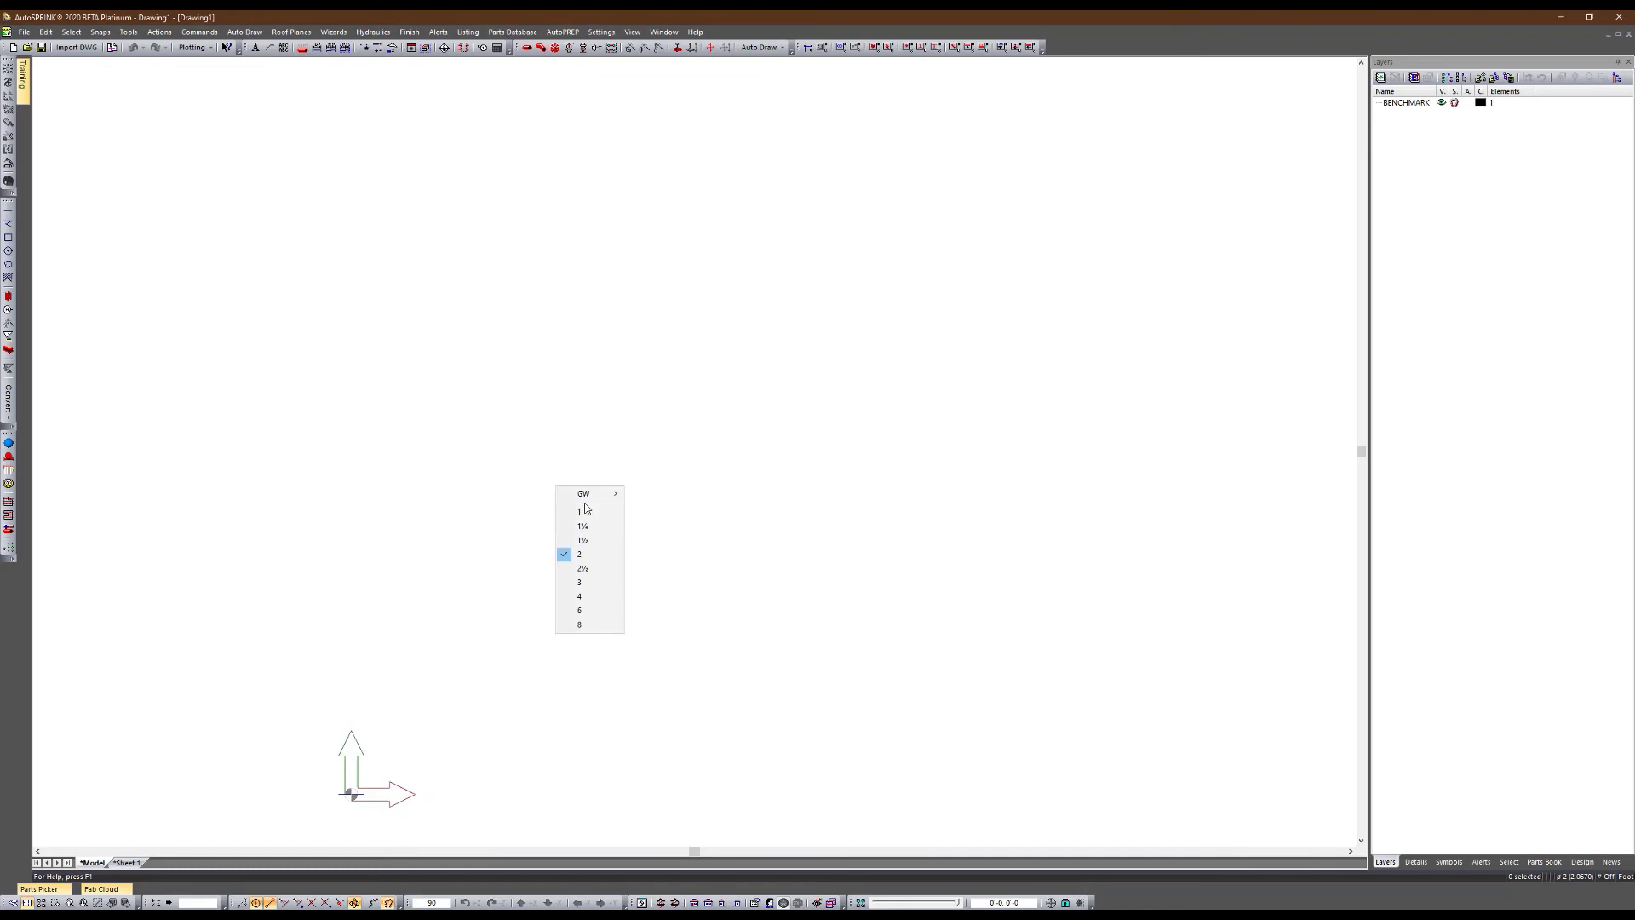
mouse_move(589, 496)
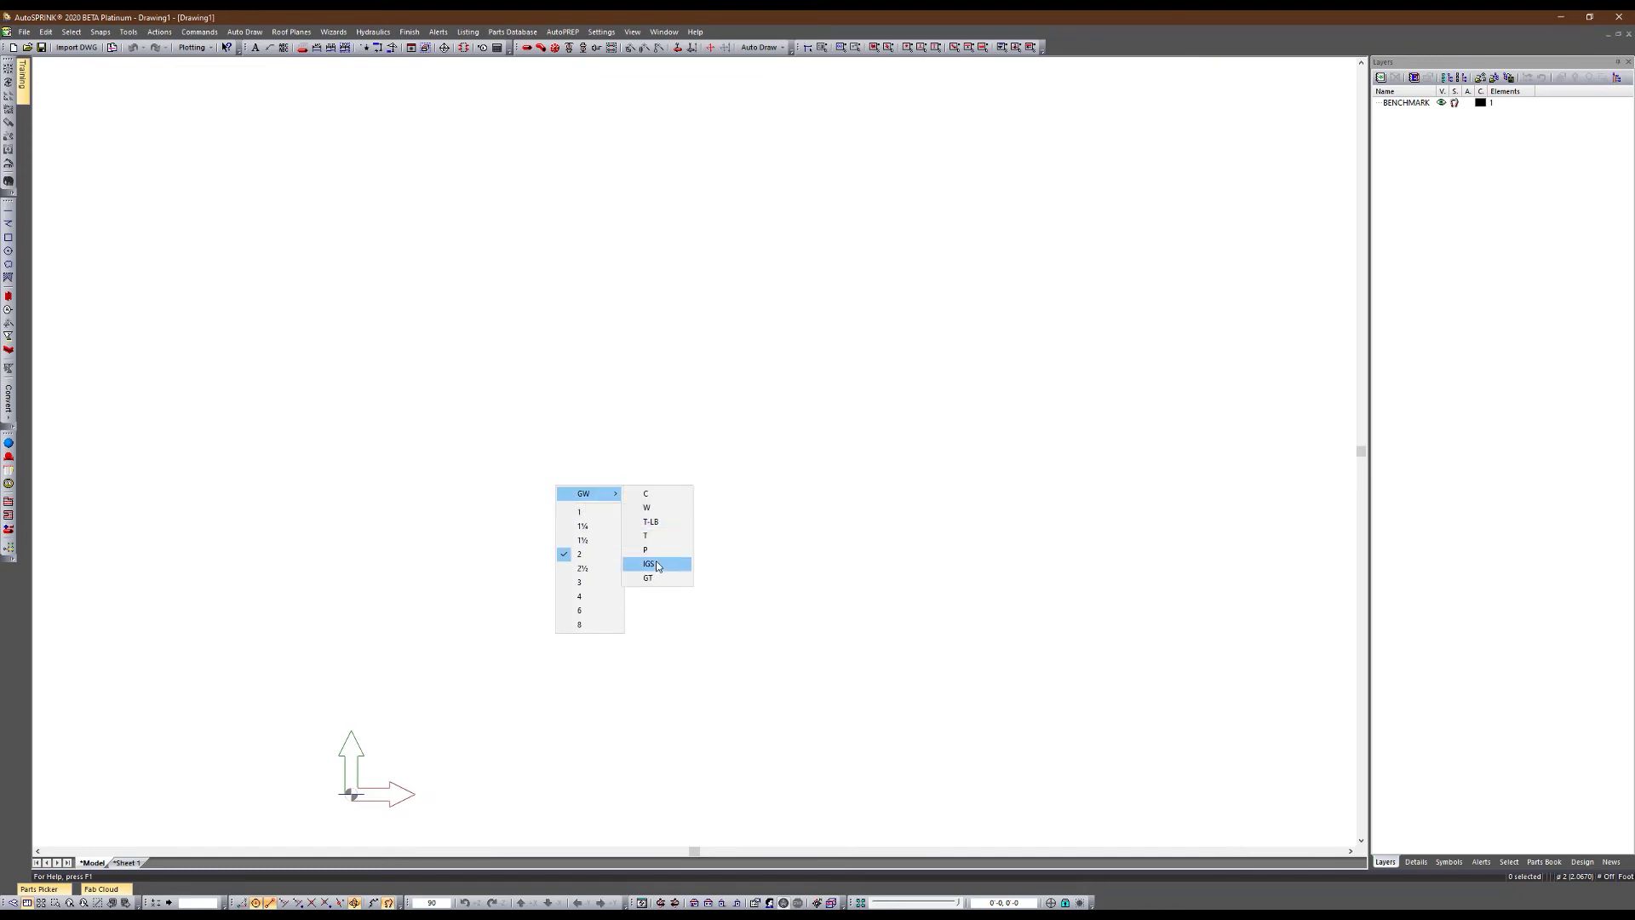
click(647, 508)
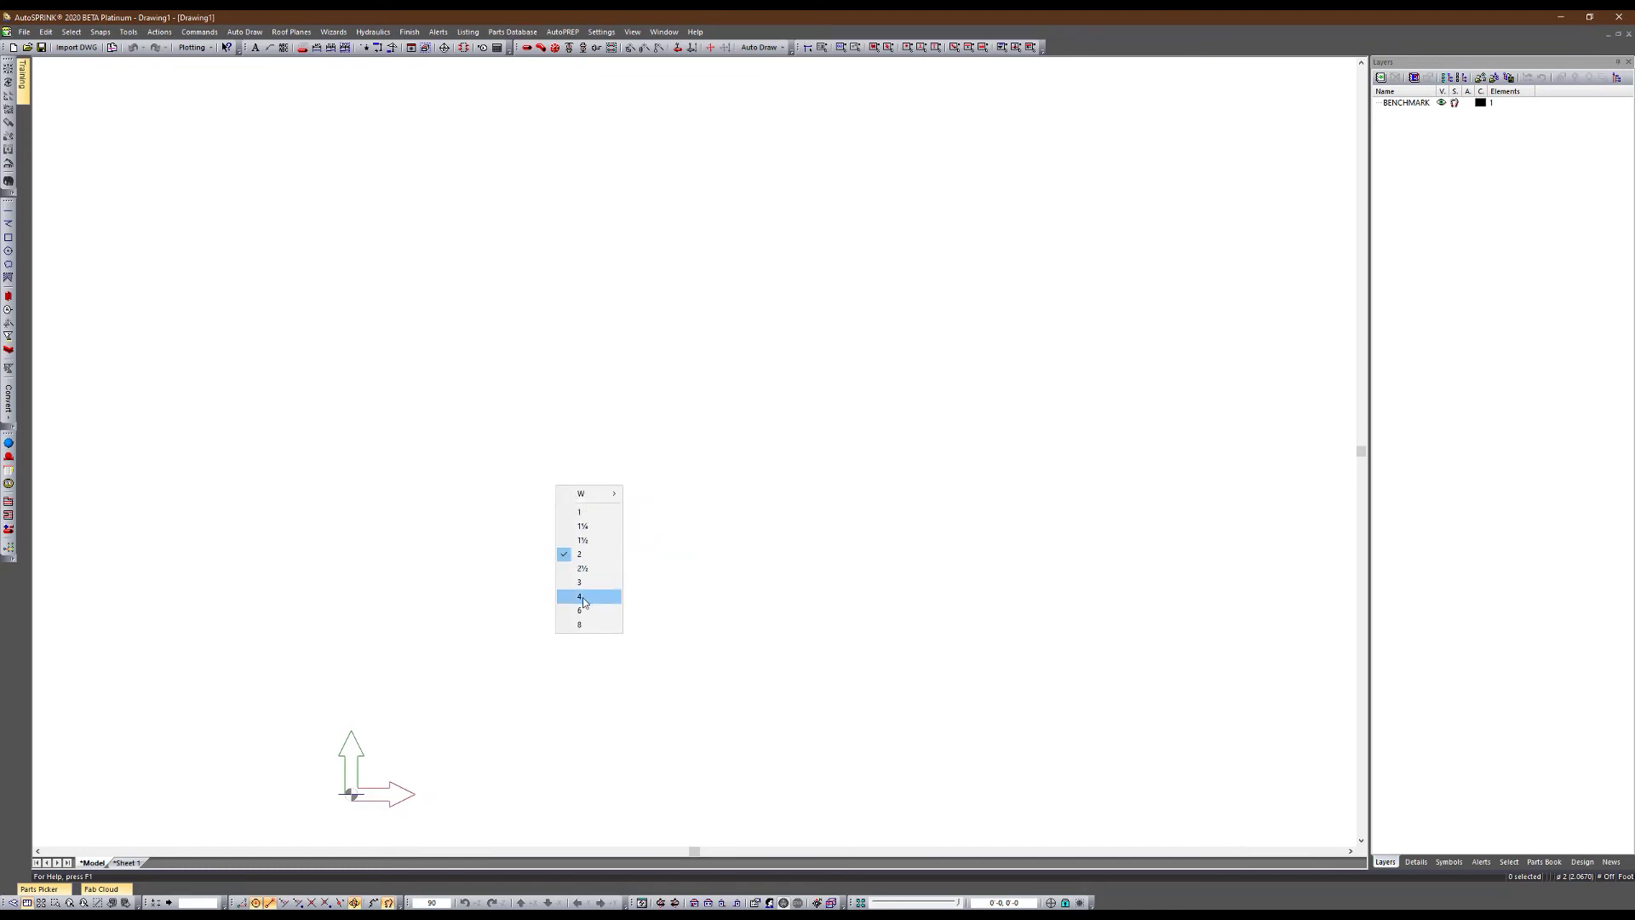
click(584, 597)
click(712, 555)
click(712, 345)
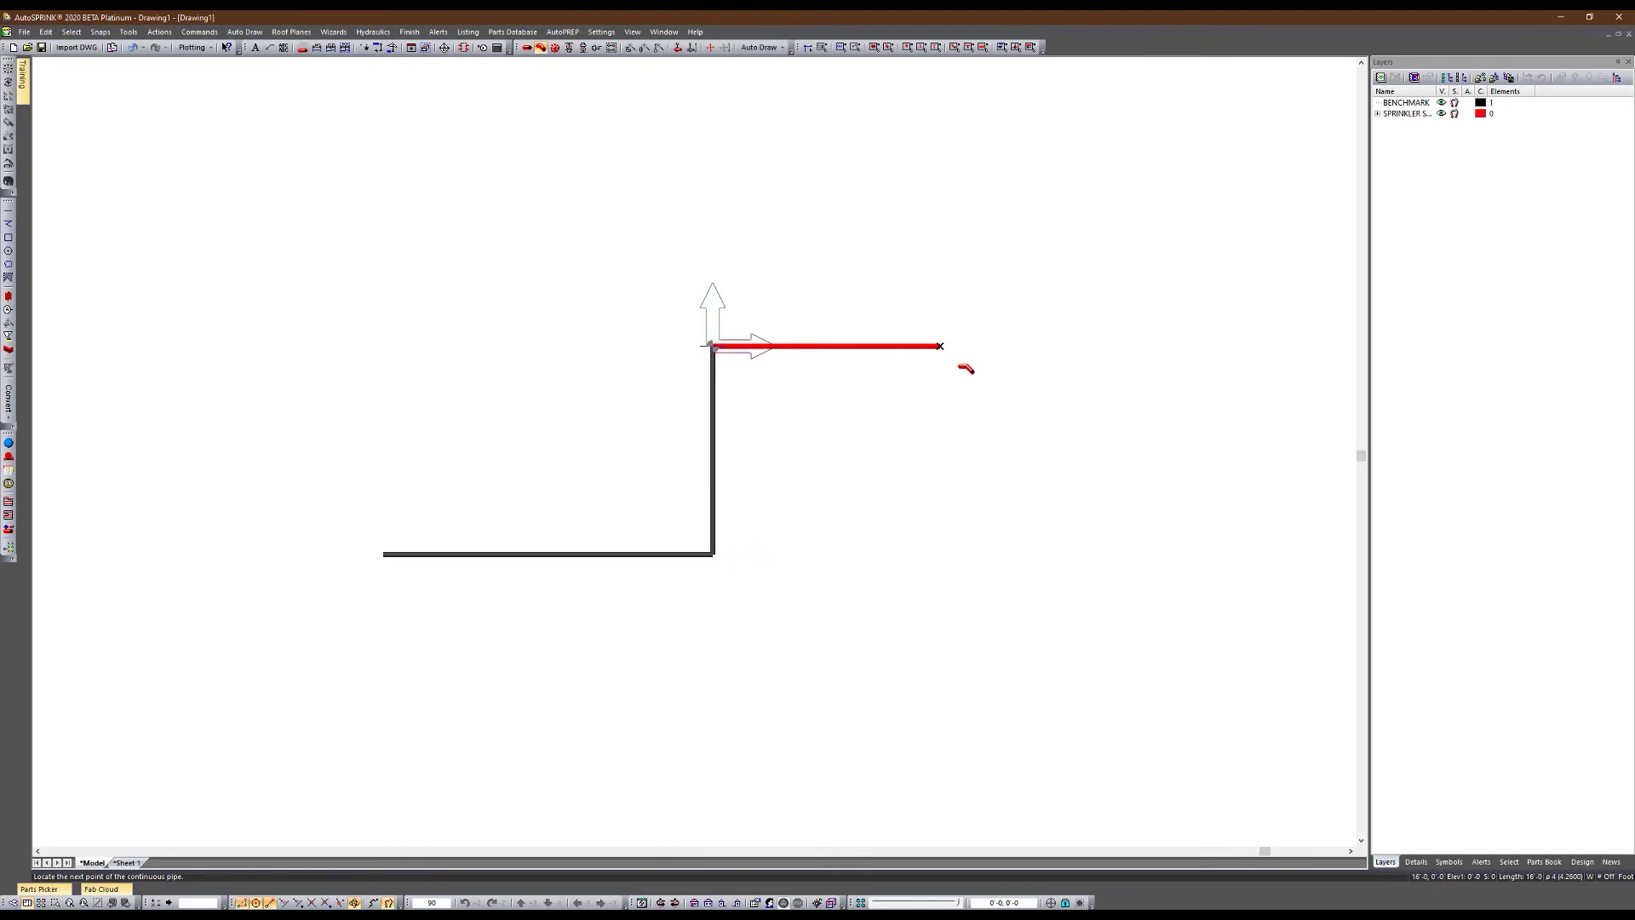
click(1009, 346)
click(1009, 191)
key(Escape)
Copy a main segment to extend it right and drop a smaller 2½ branch below
drag(807, 360, 1025, 354)
right_click(755, 201)
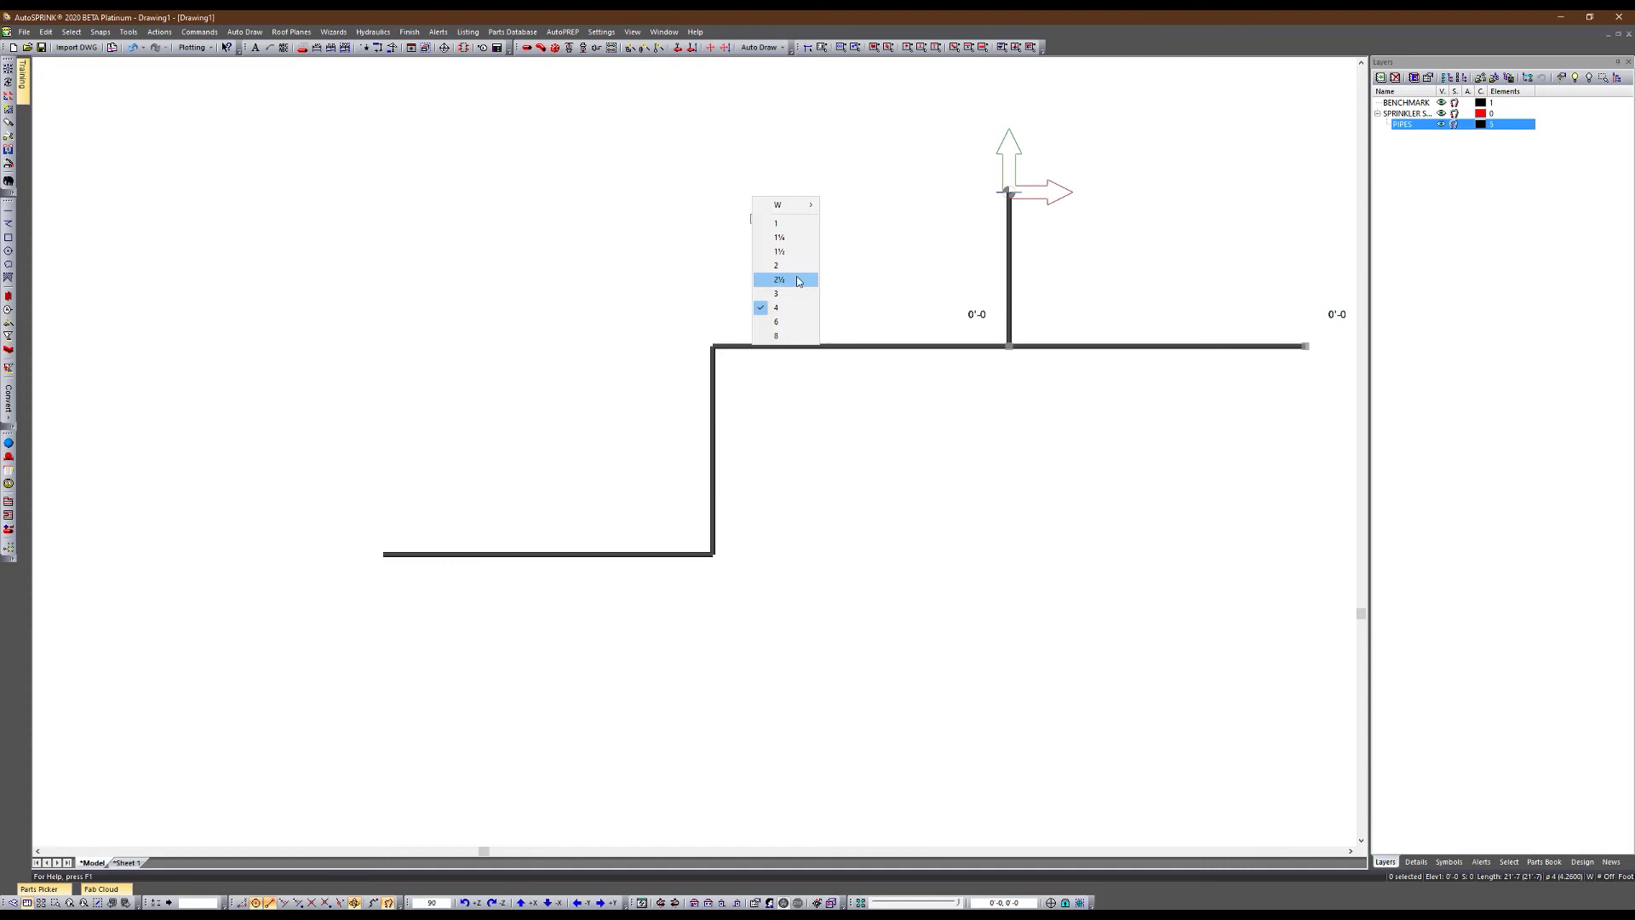
click(804, 293)
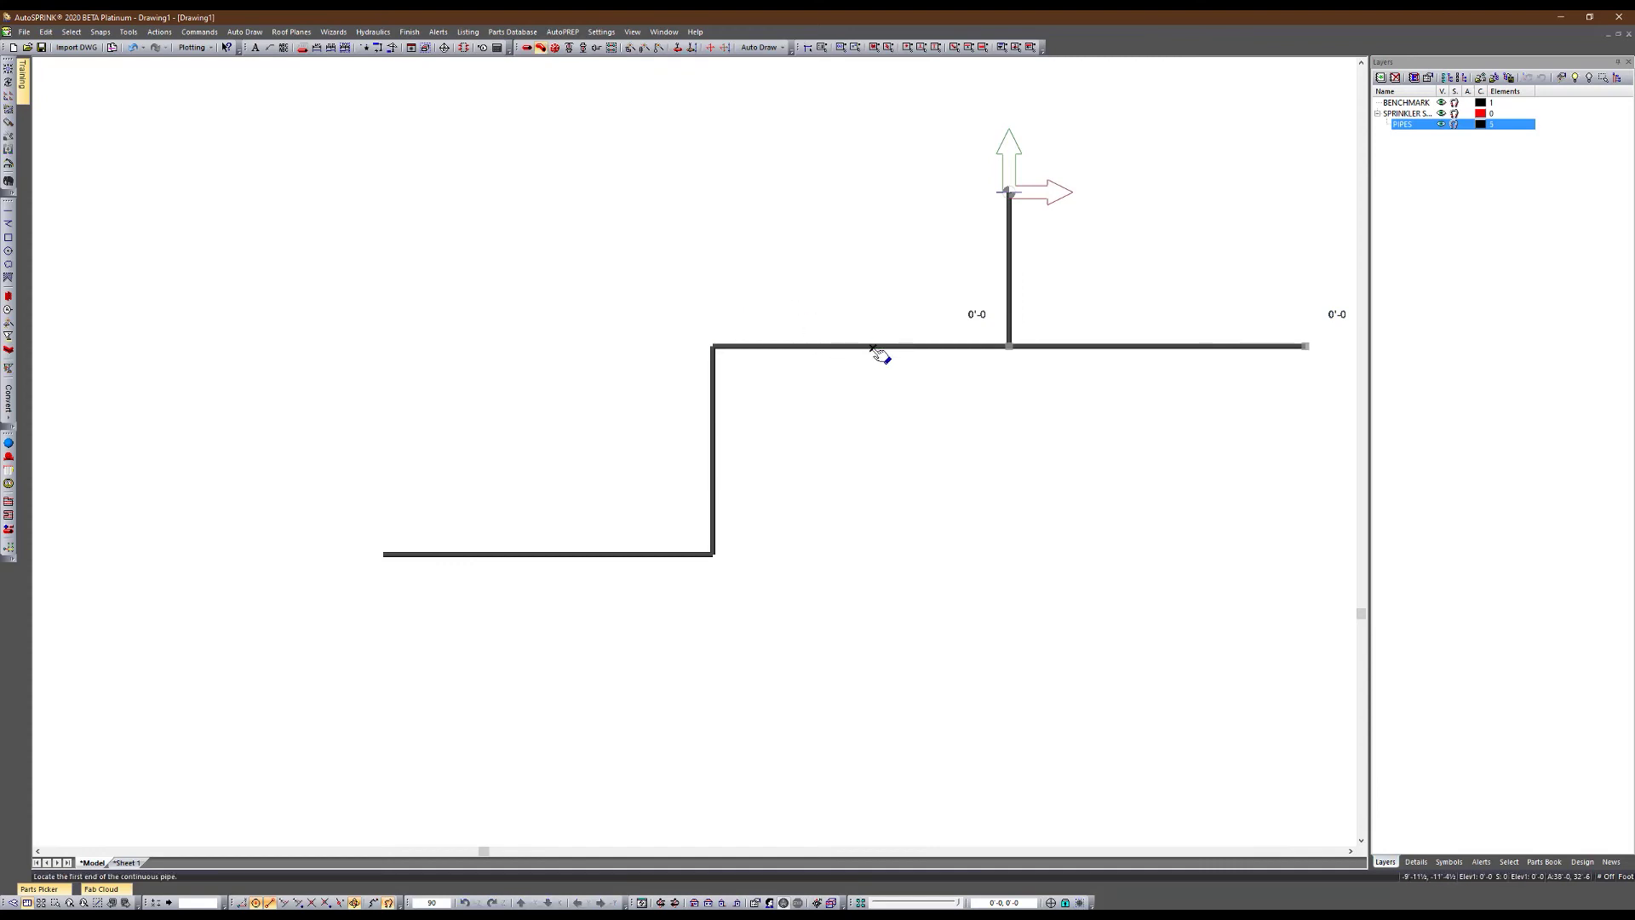
click(863, 347)
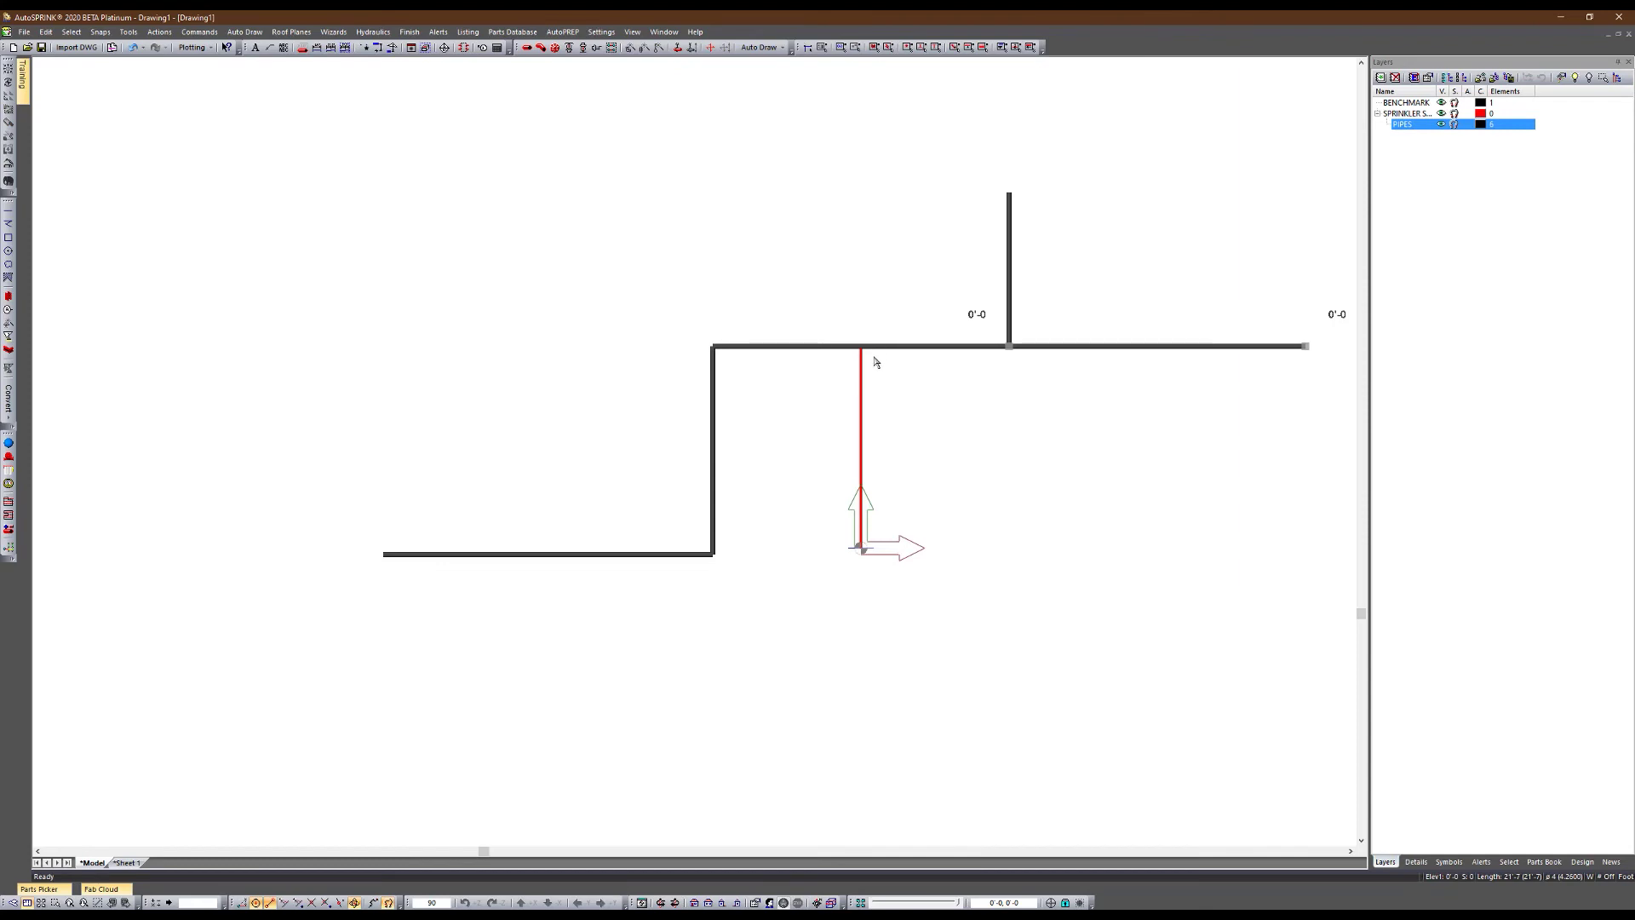
Clean up the intersections on the upper horizontal main
click(927, 346)
right_click(921, 348)
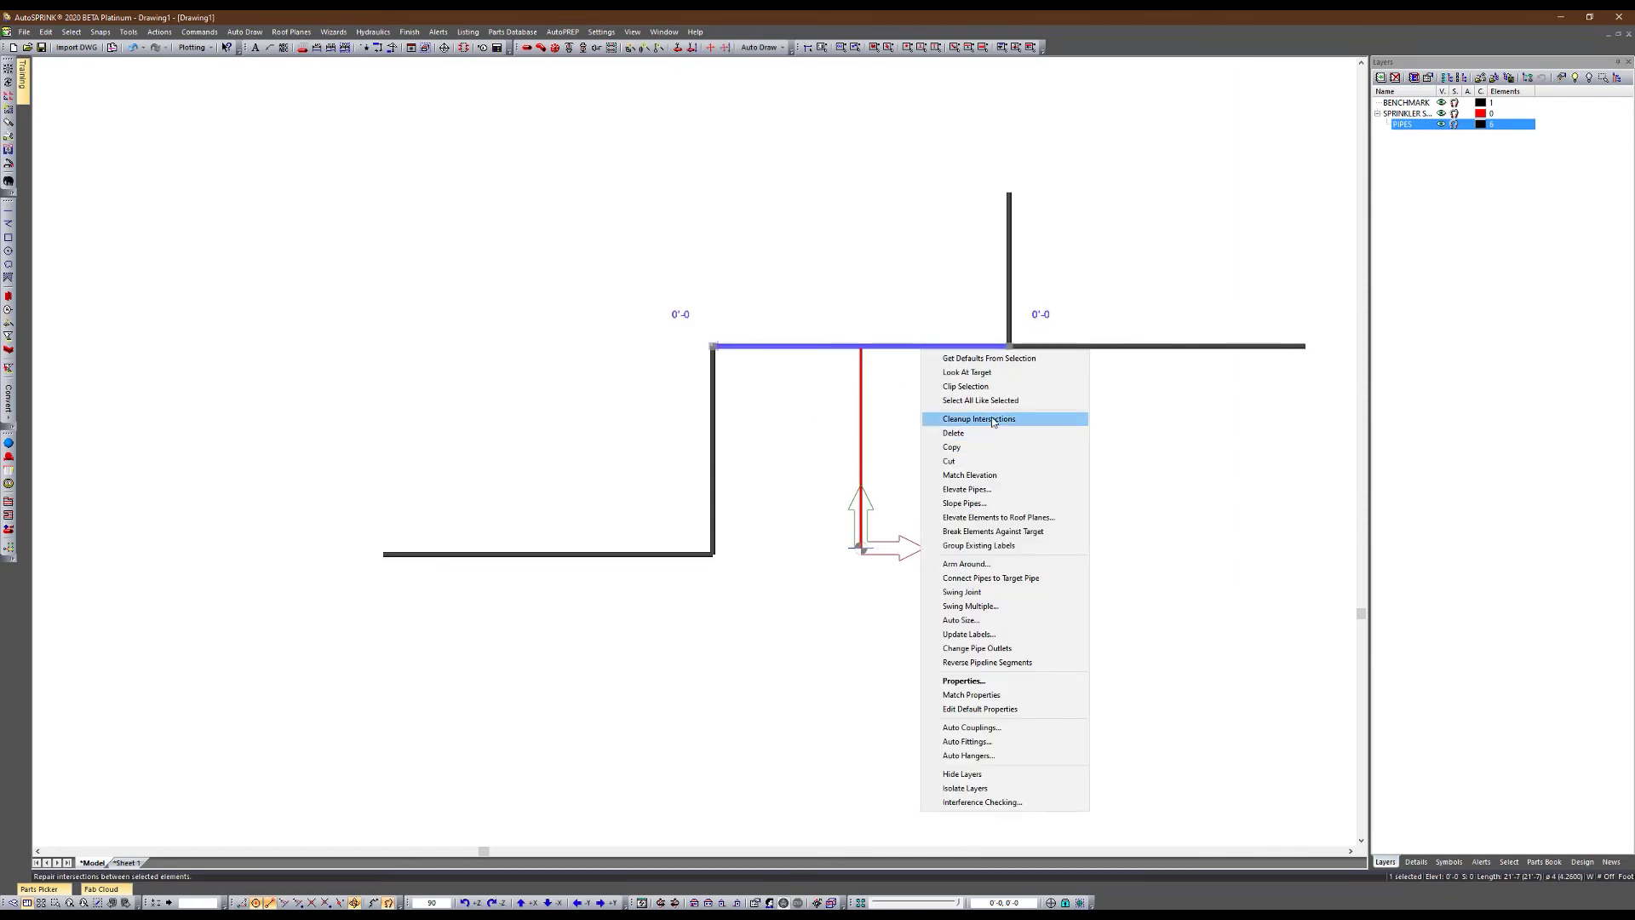
click(992, 421)
scroll(885, 361, up, 5)
scroll(899, 341, down, 5)
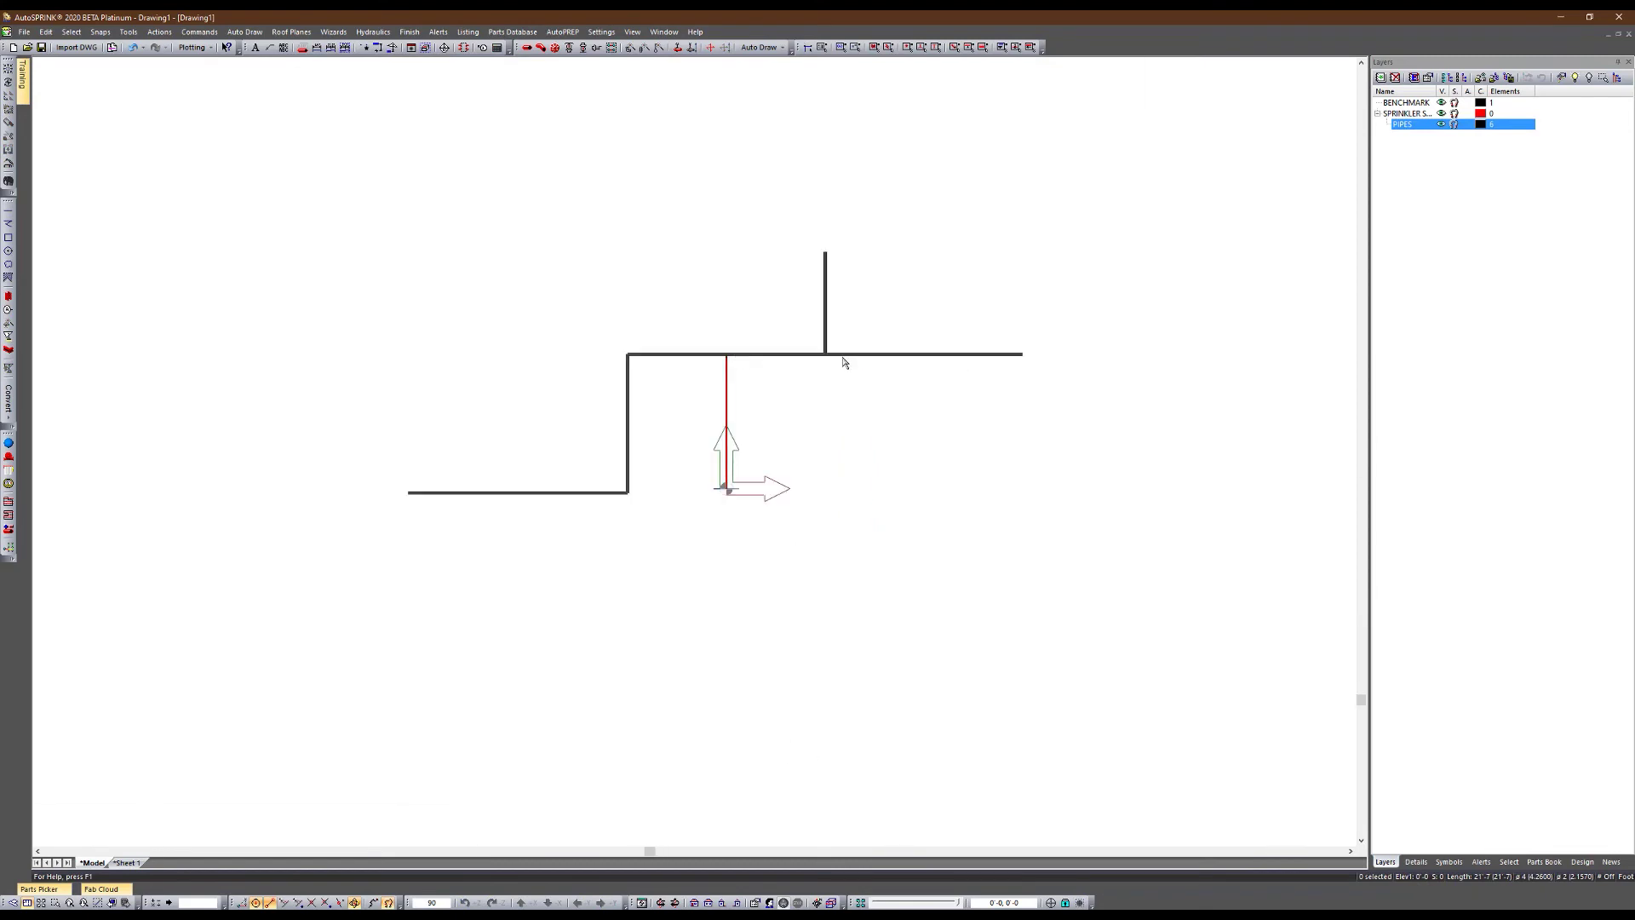
Add automatic fittings to all seven pipes in the layout
drag(1135, 186, 372, 624)
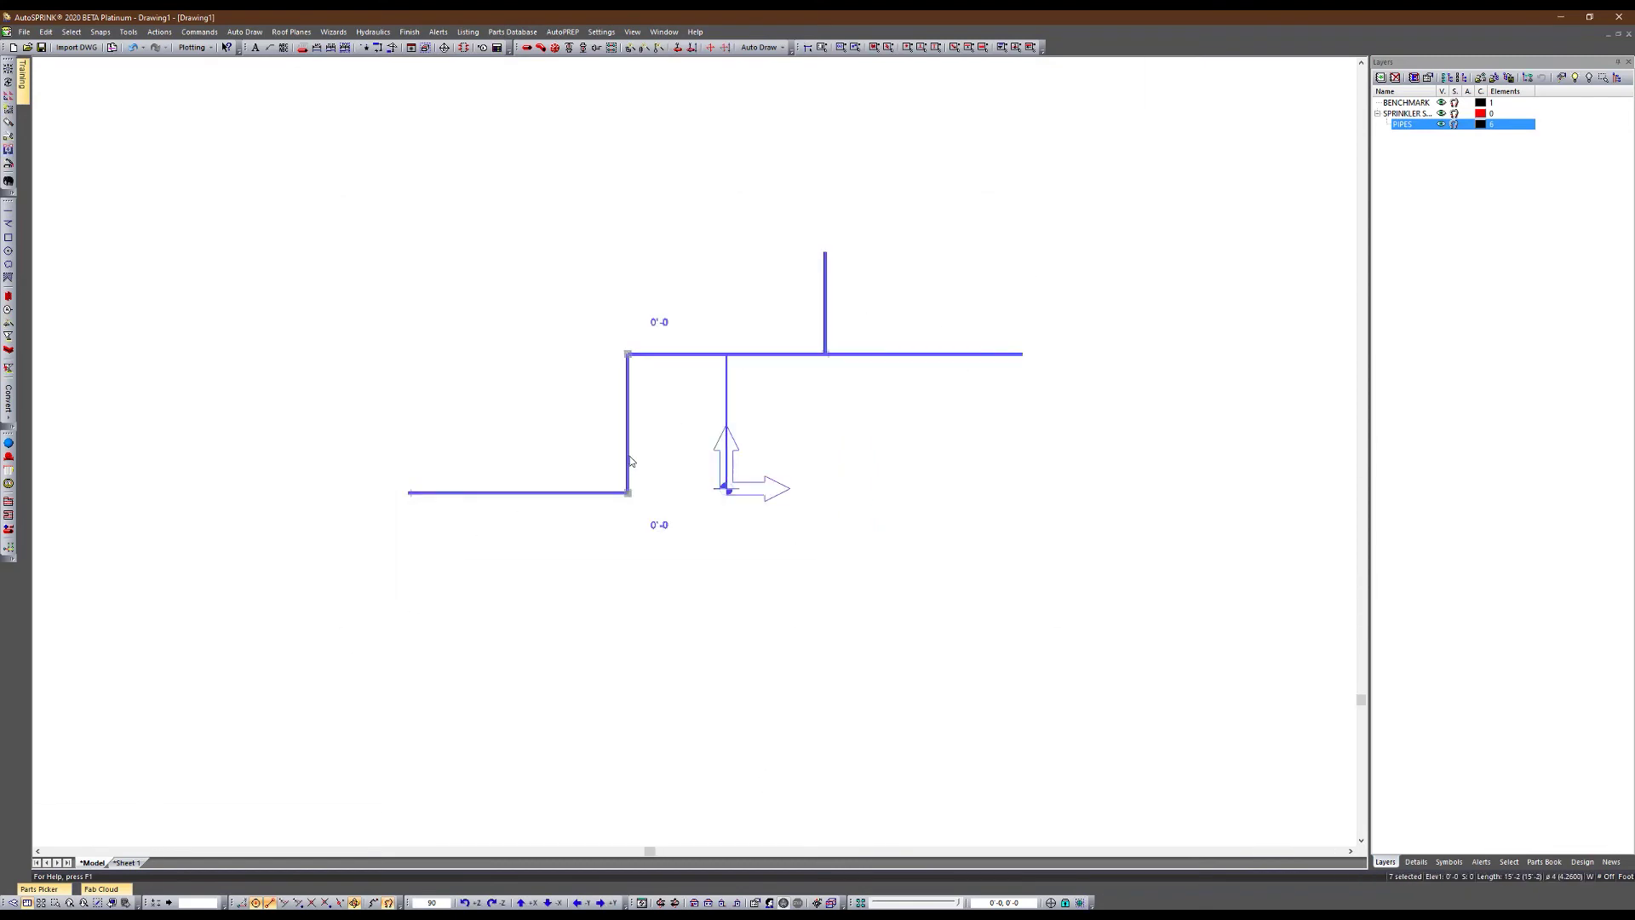
right_click(631, 448)
click(678, 838)
scroll(649, 371, up, 5)
Inspect the Victaulic FireLock 90° elbow and 009N coupling properties at the 4-inch corner
double_click(460, 464)
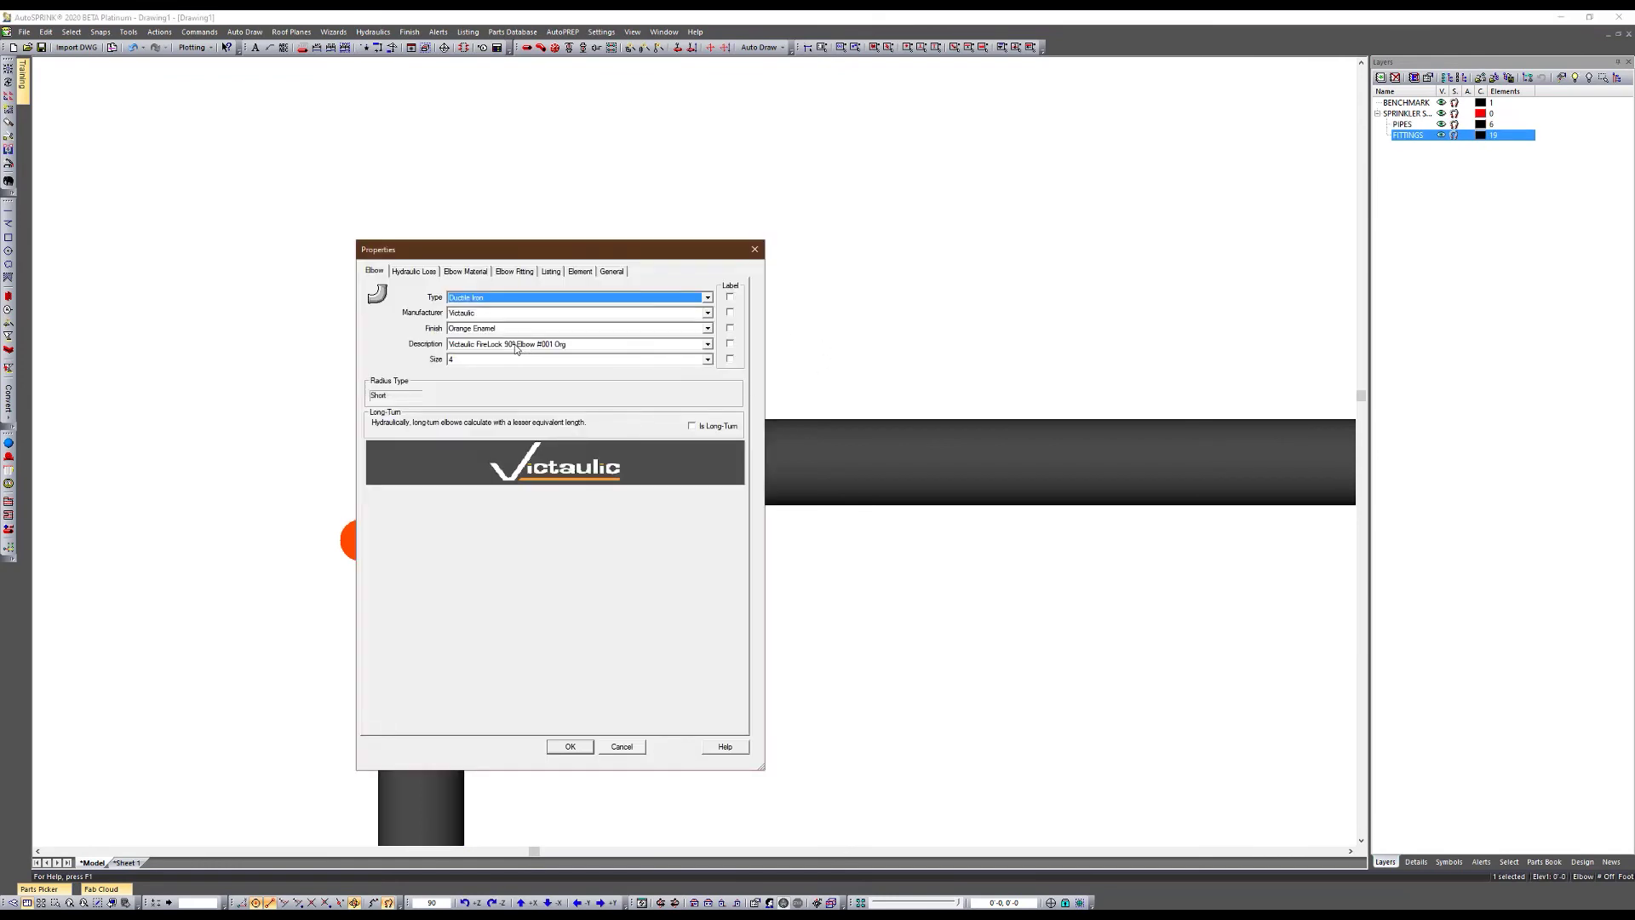
click(591, 748)
double_click(483, 452)
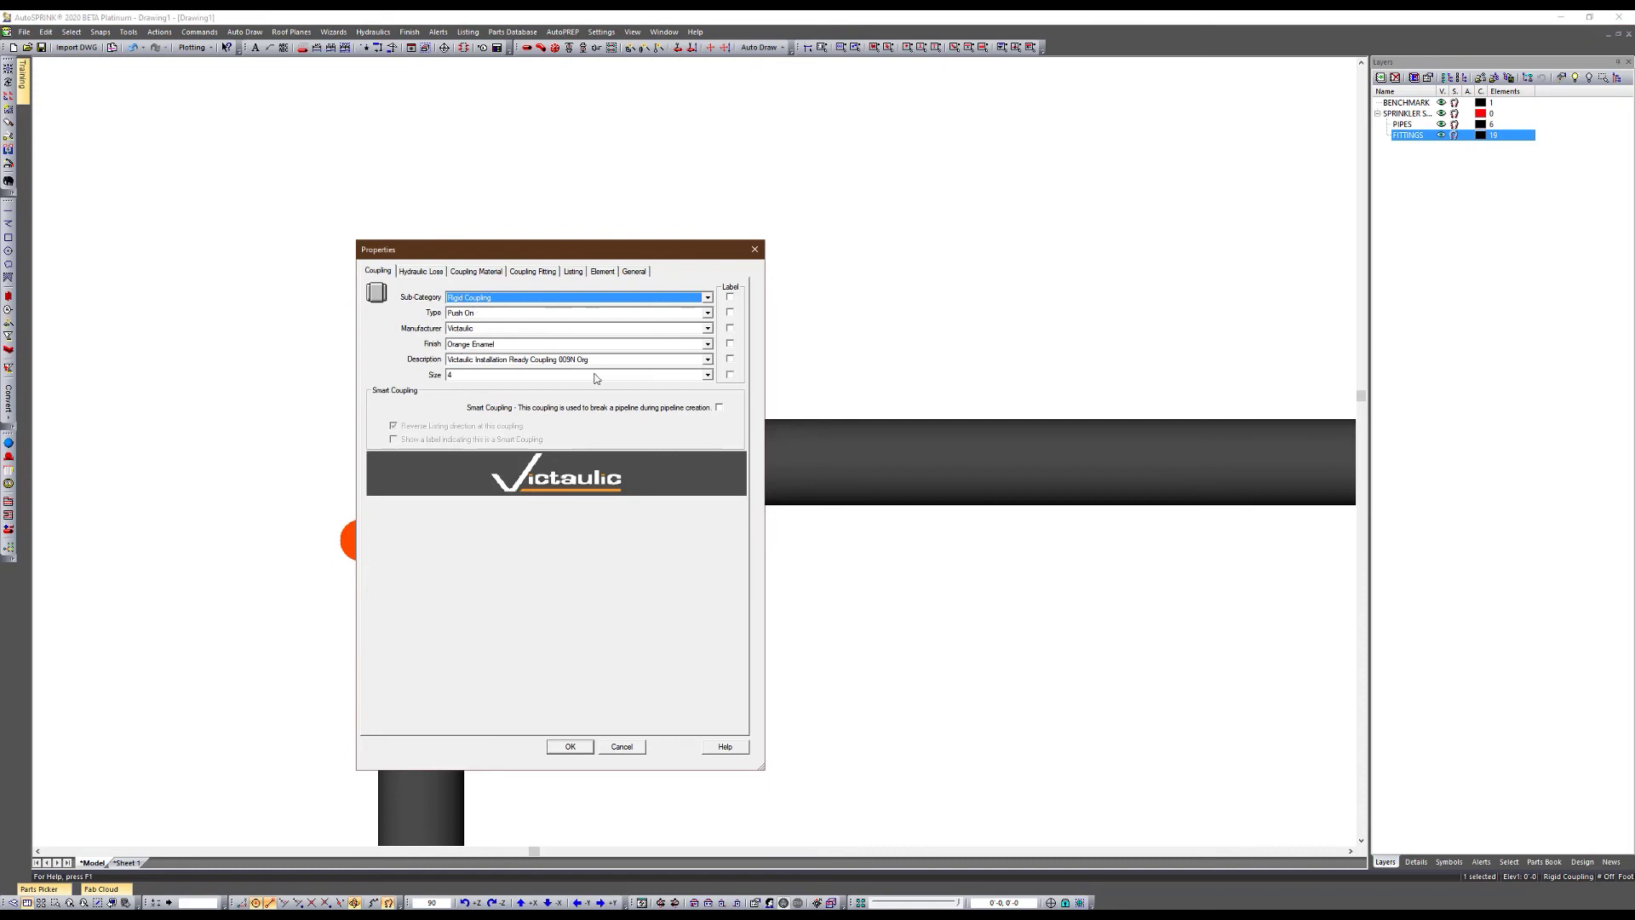
click(622, 746)
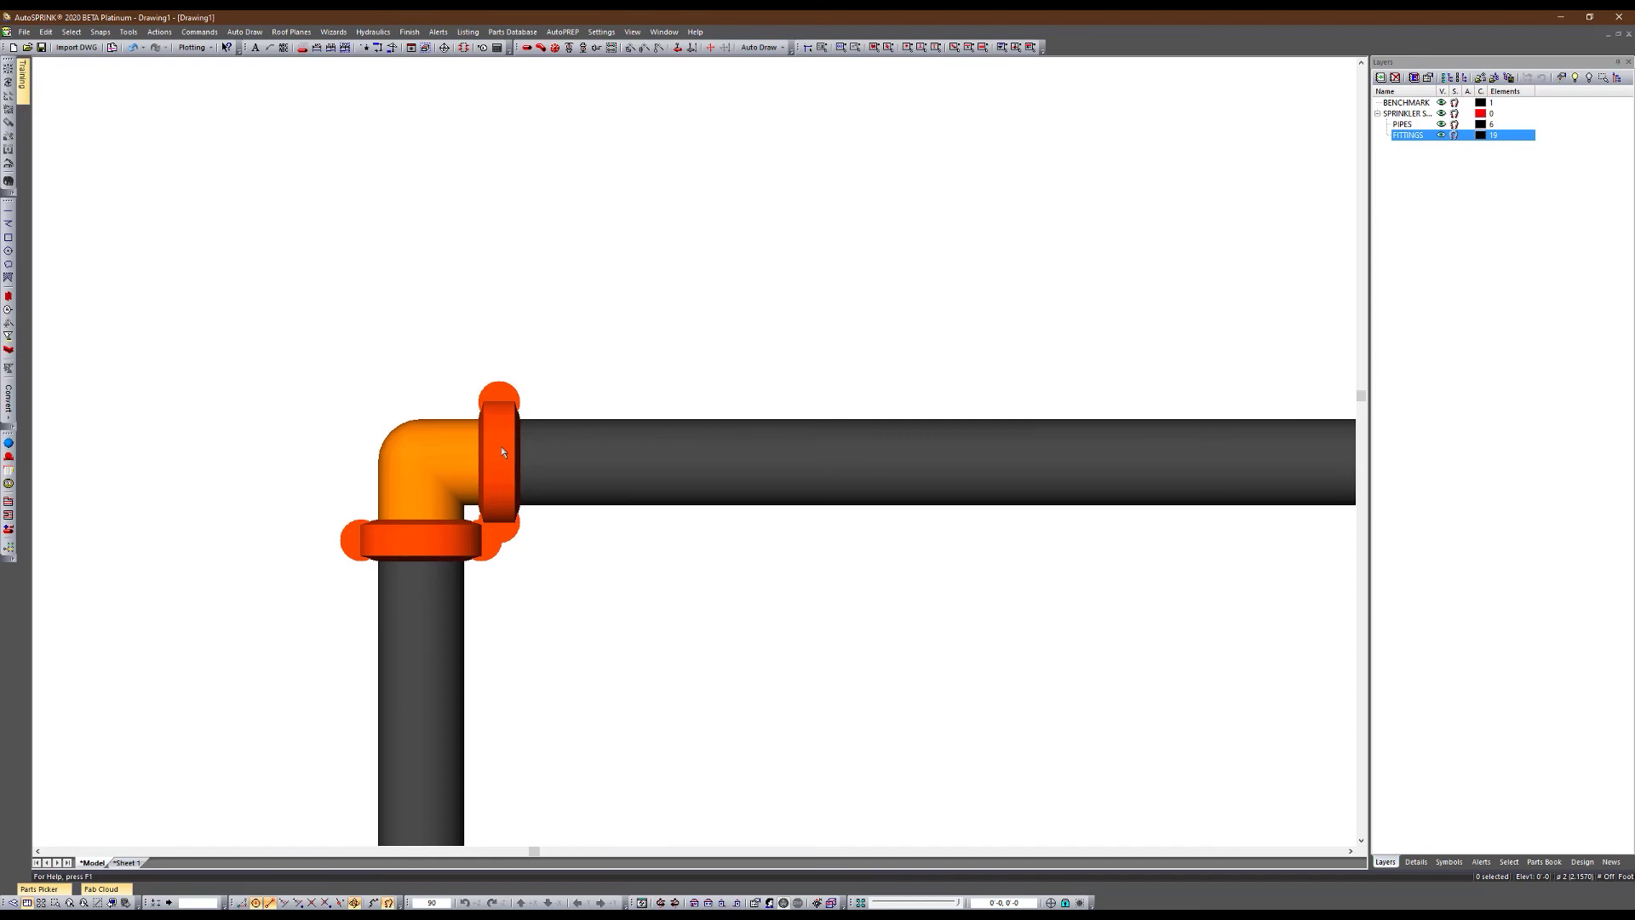
double_click(422, 441)
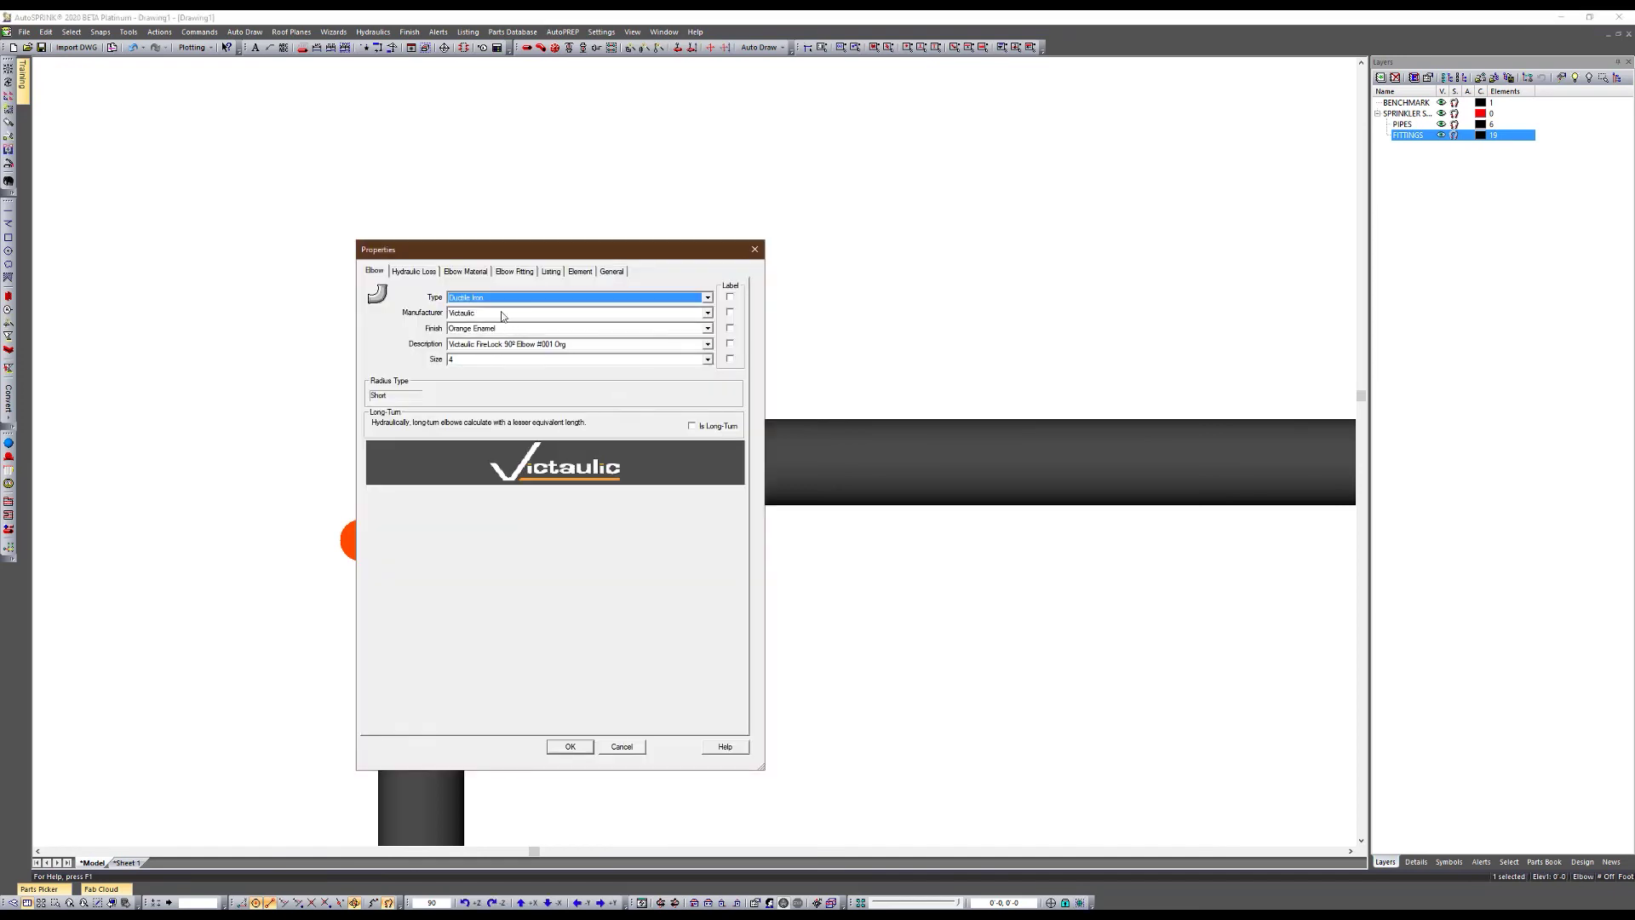
click(637, 742)
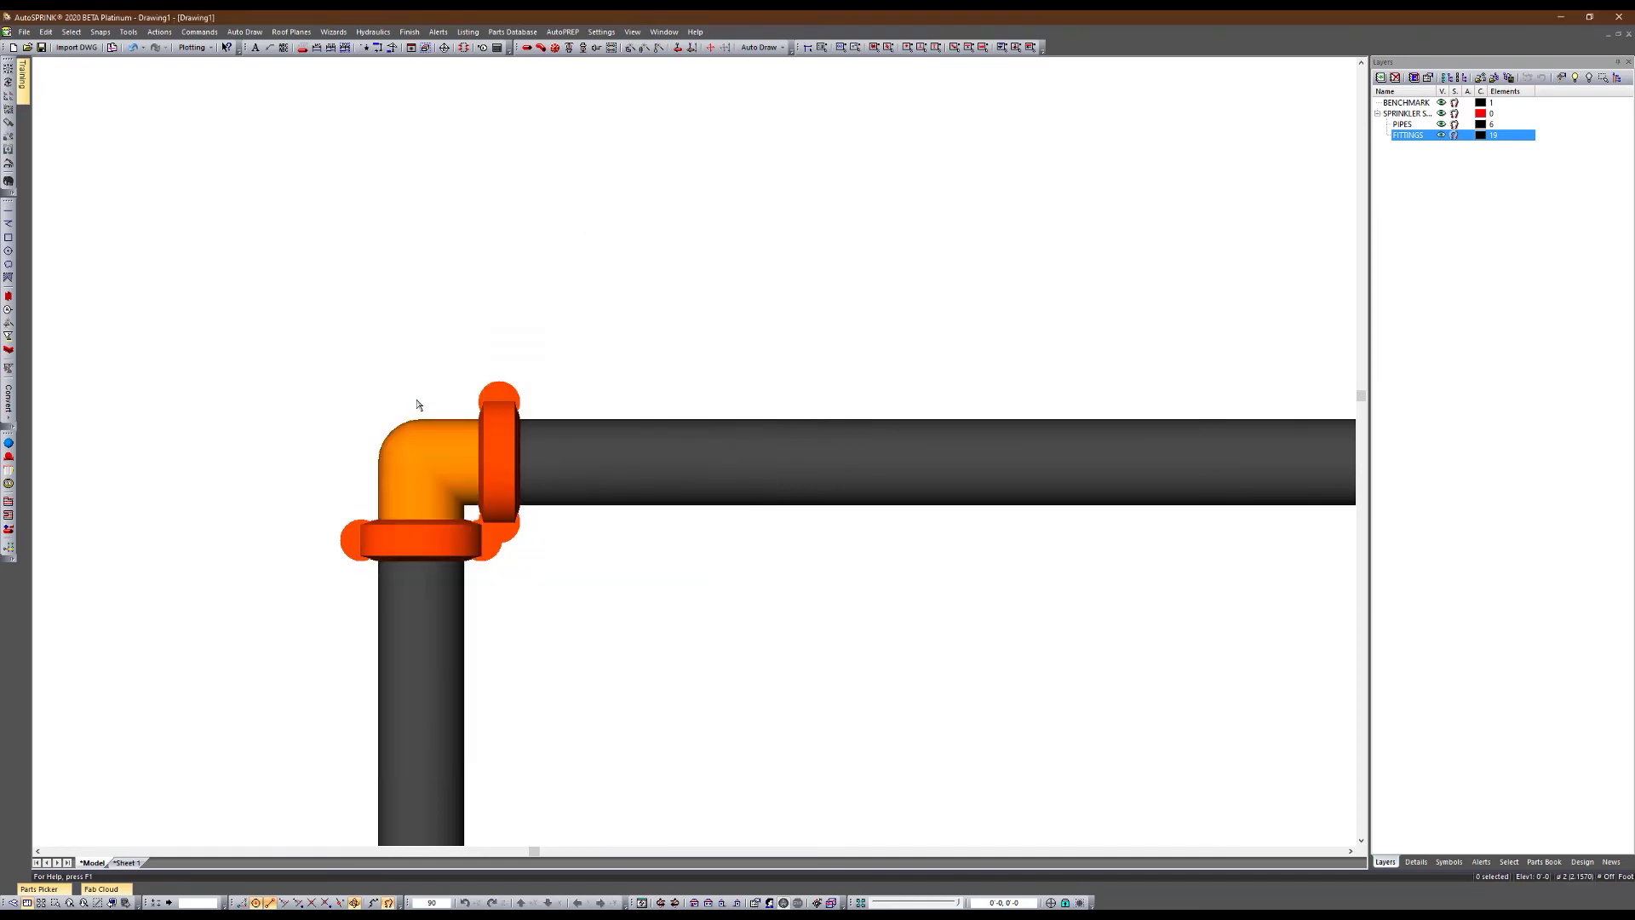
scroll(430, 383, down, 5)
scroll(430, 362, up, 2)
scroll(964, 314, down, 2)
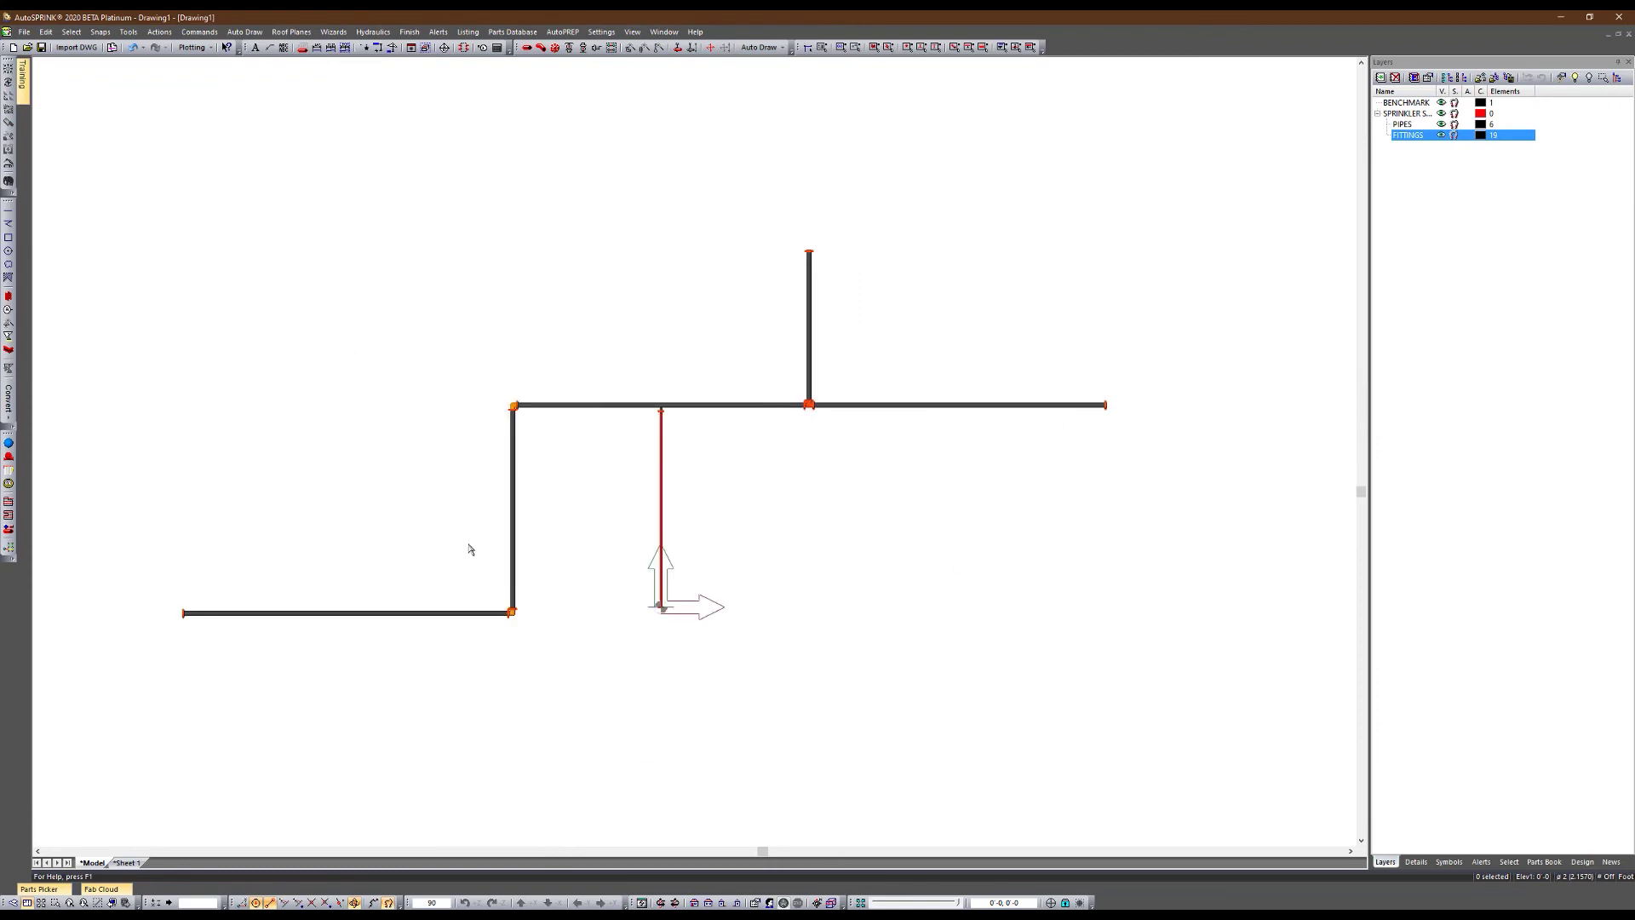
scroll(467, 552, down, 1)
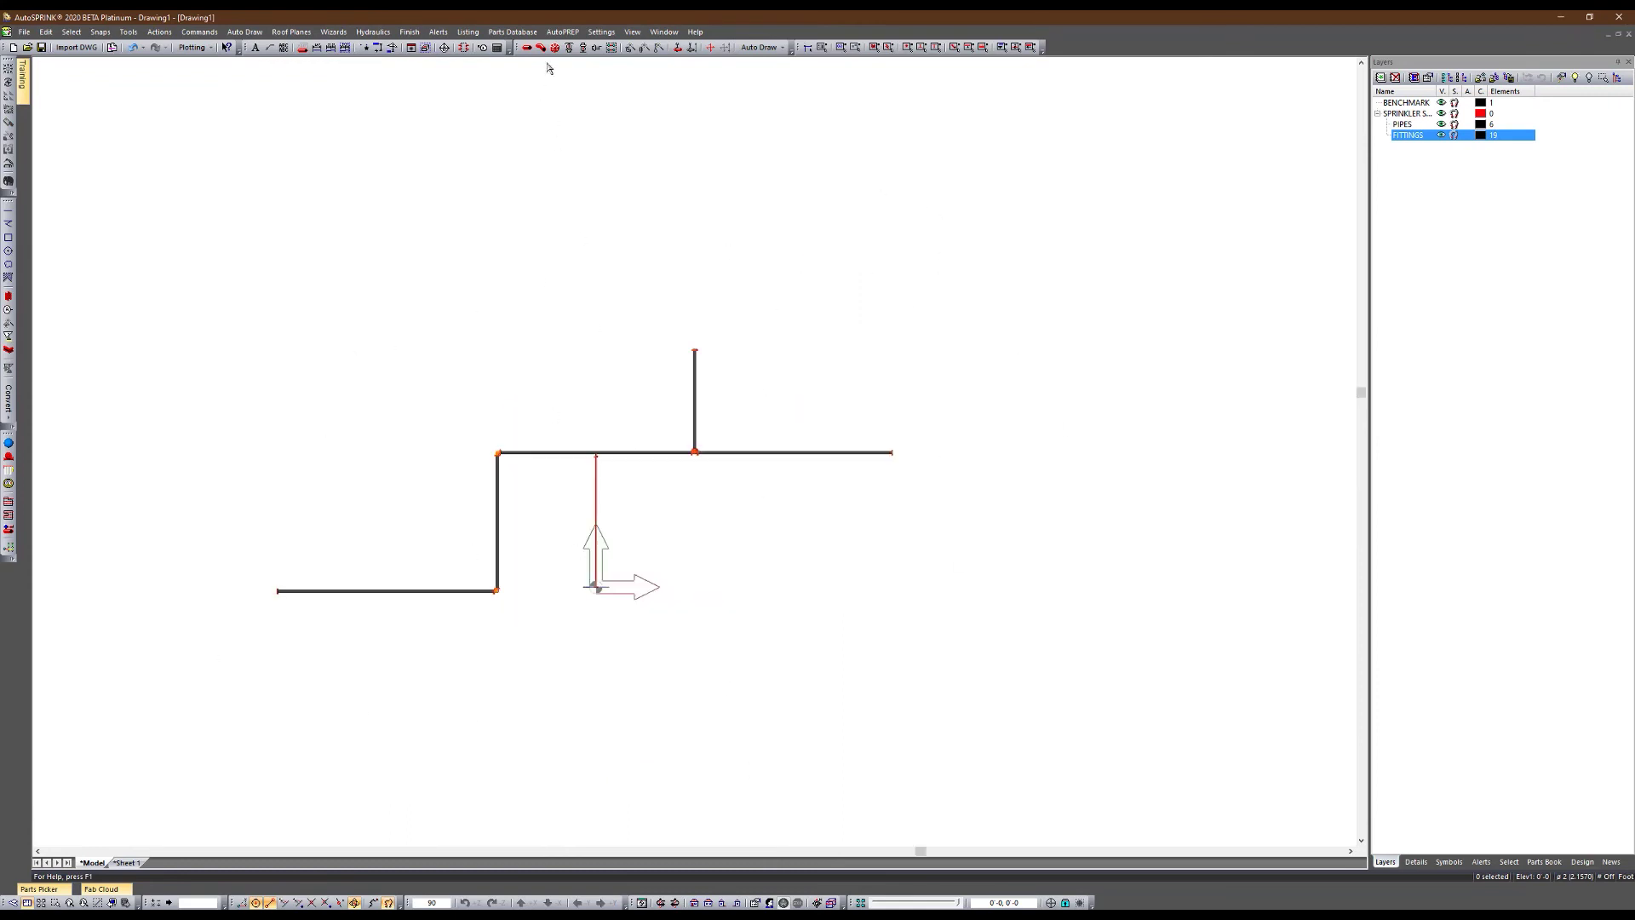
click(601, 32)
click(644, 121)
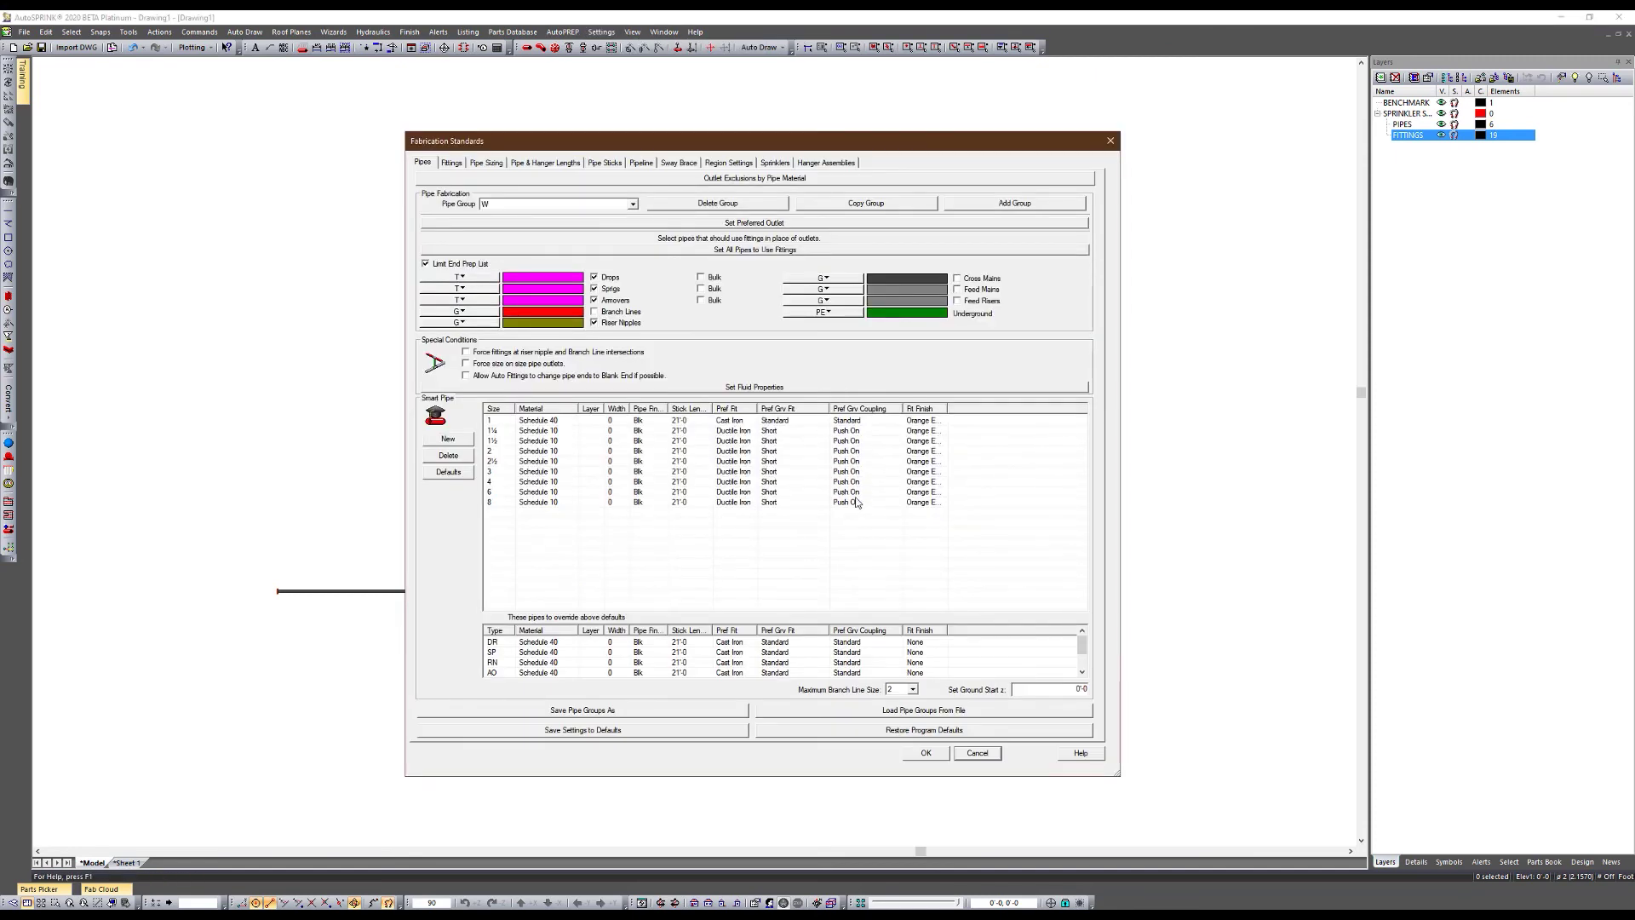
click(981, 754)
scroll(566, 420, down, 1)
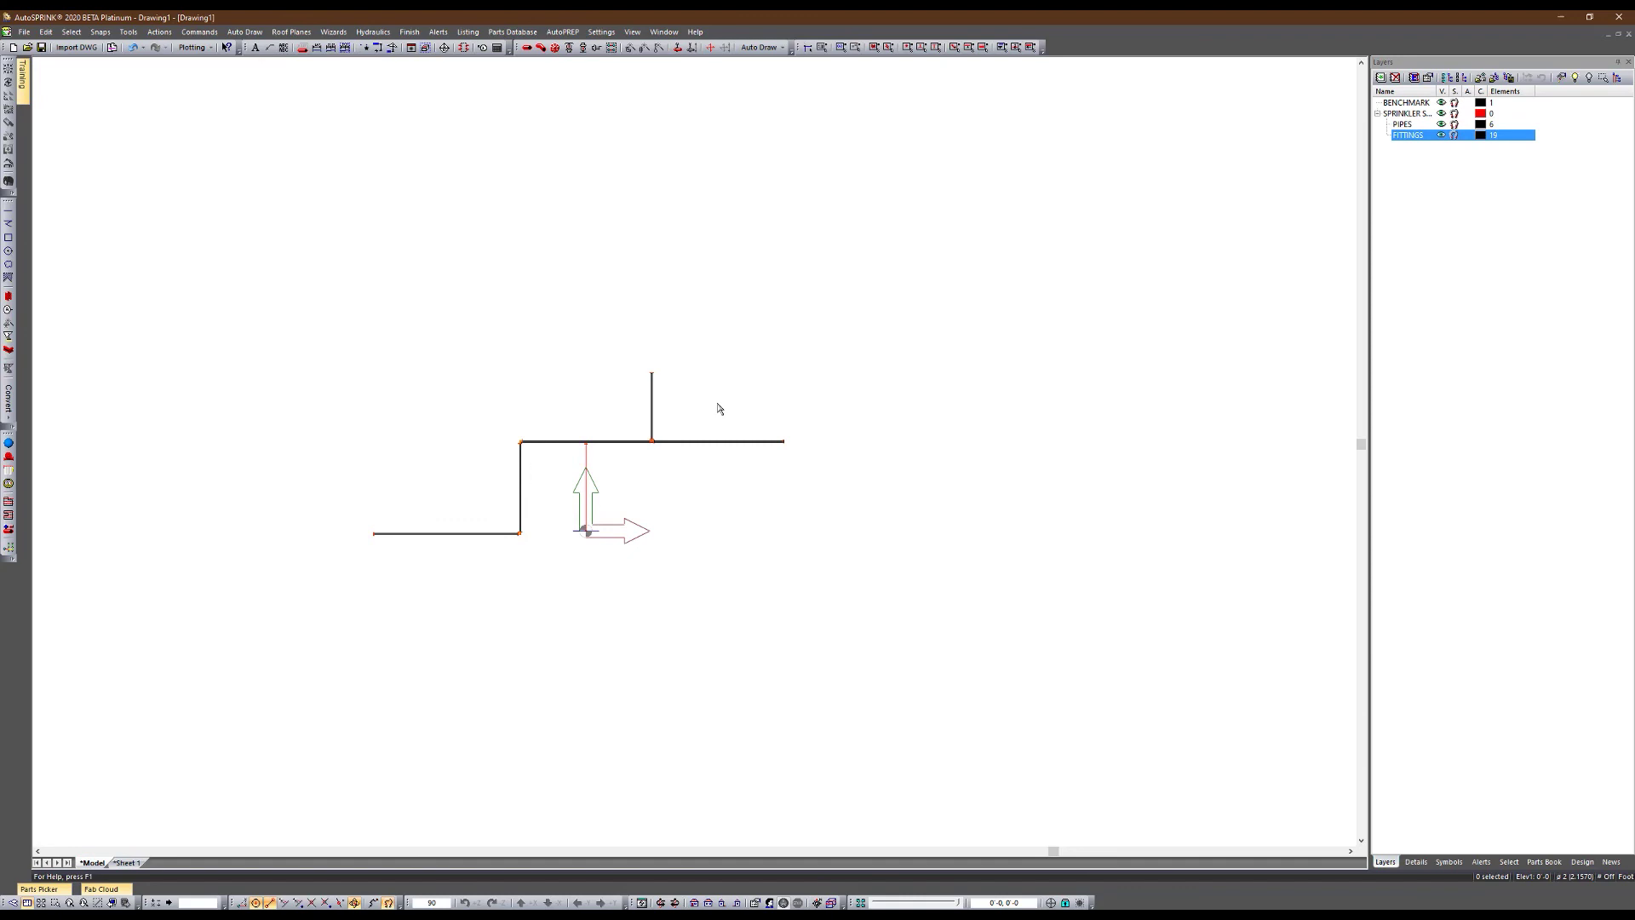
click(608, 32)
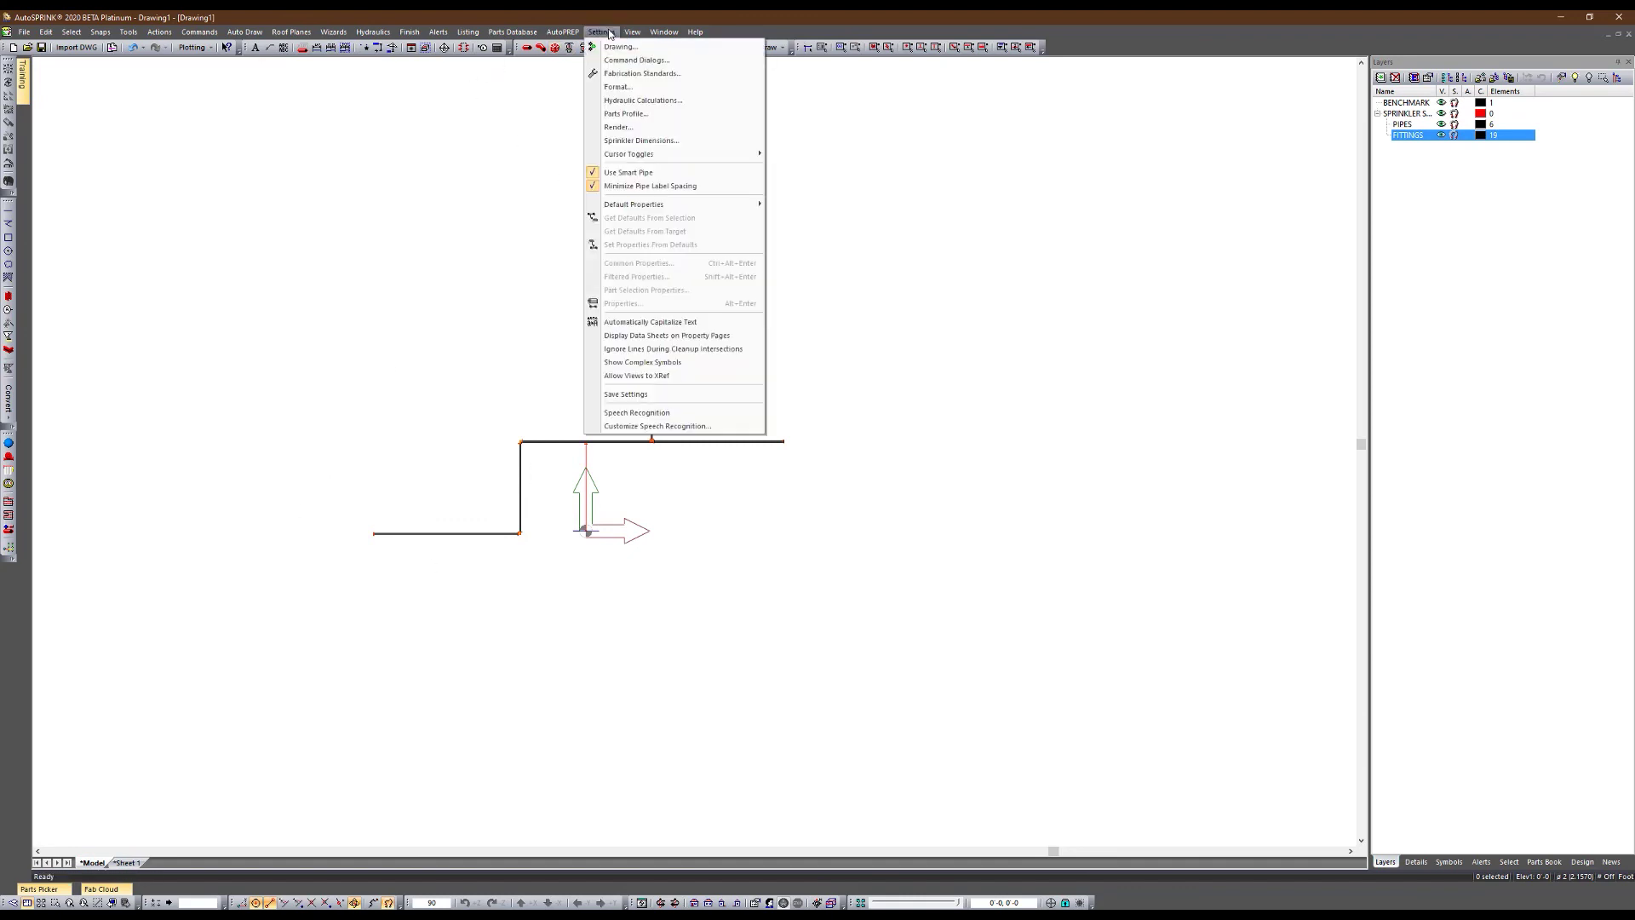
click(640, 73)
click(831, 161)
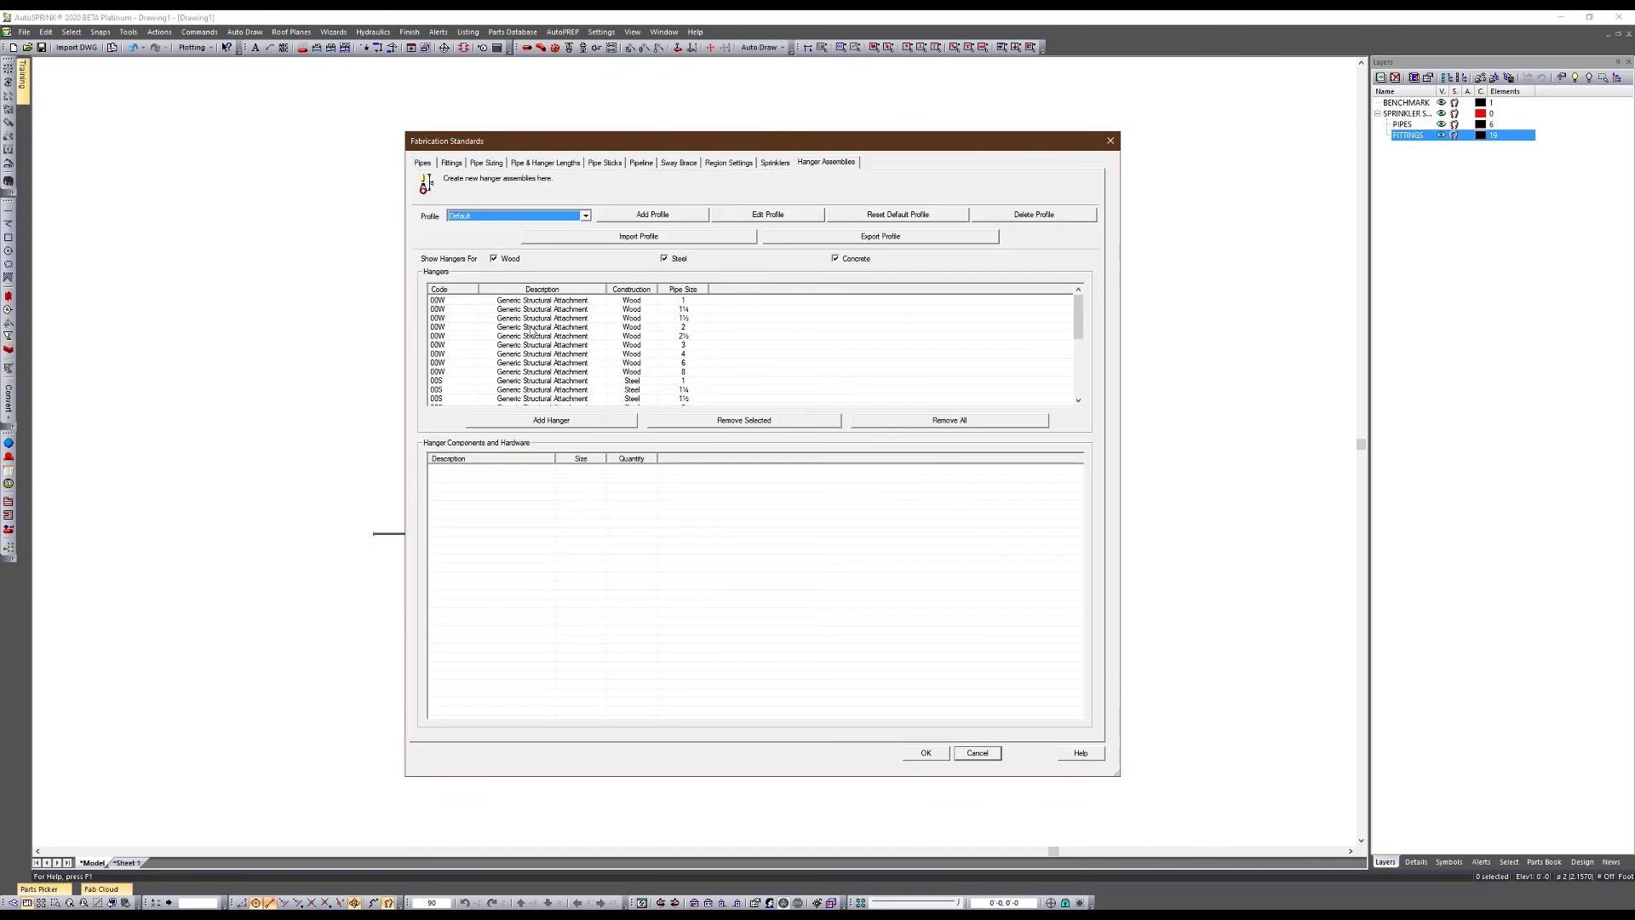
click(567, 424)
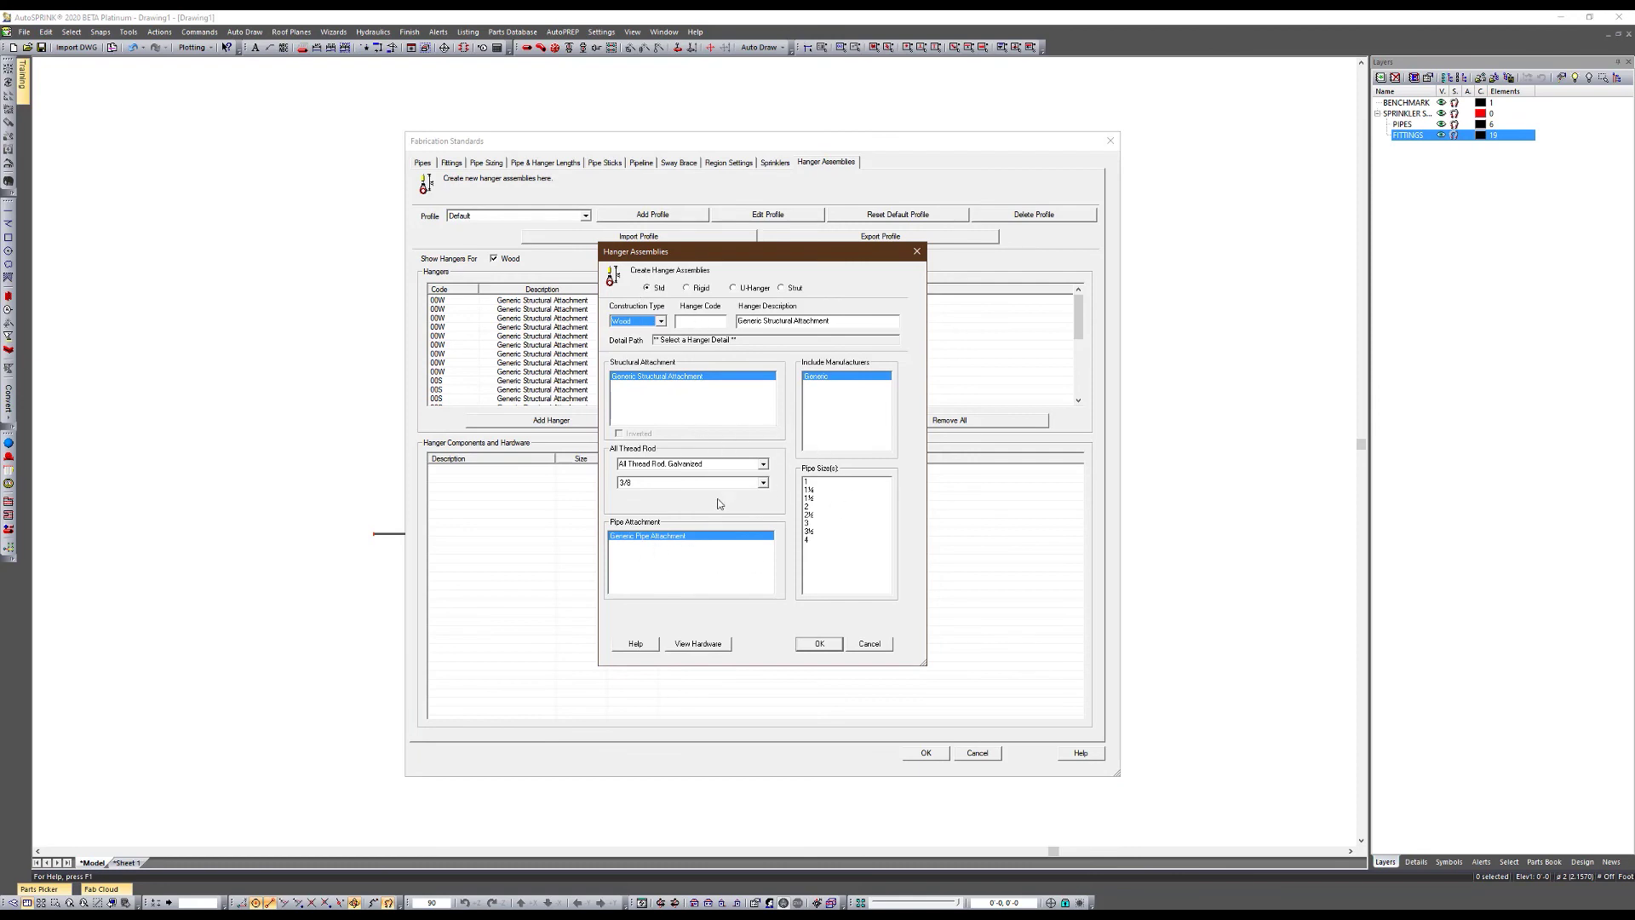
click(868, 645)
click(976, 753)
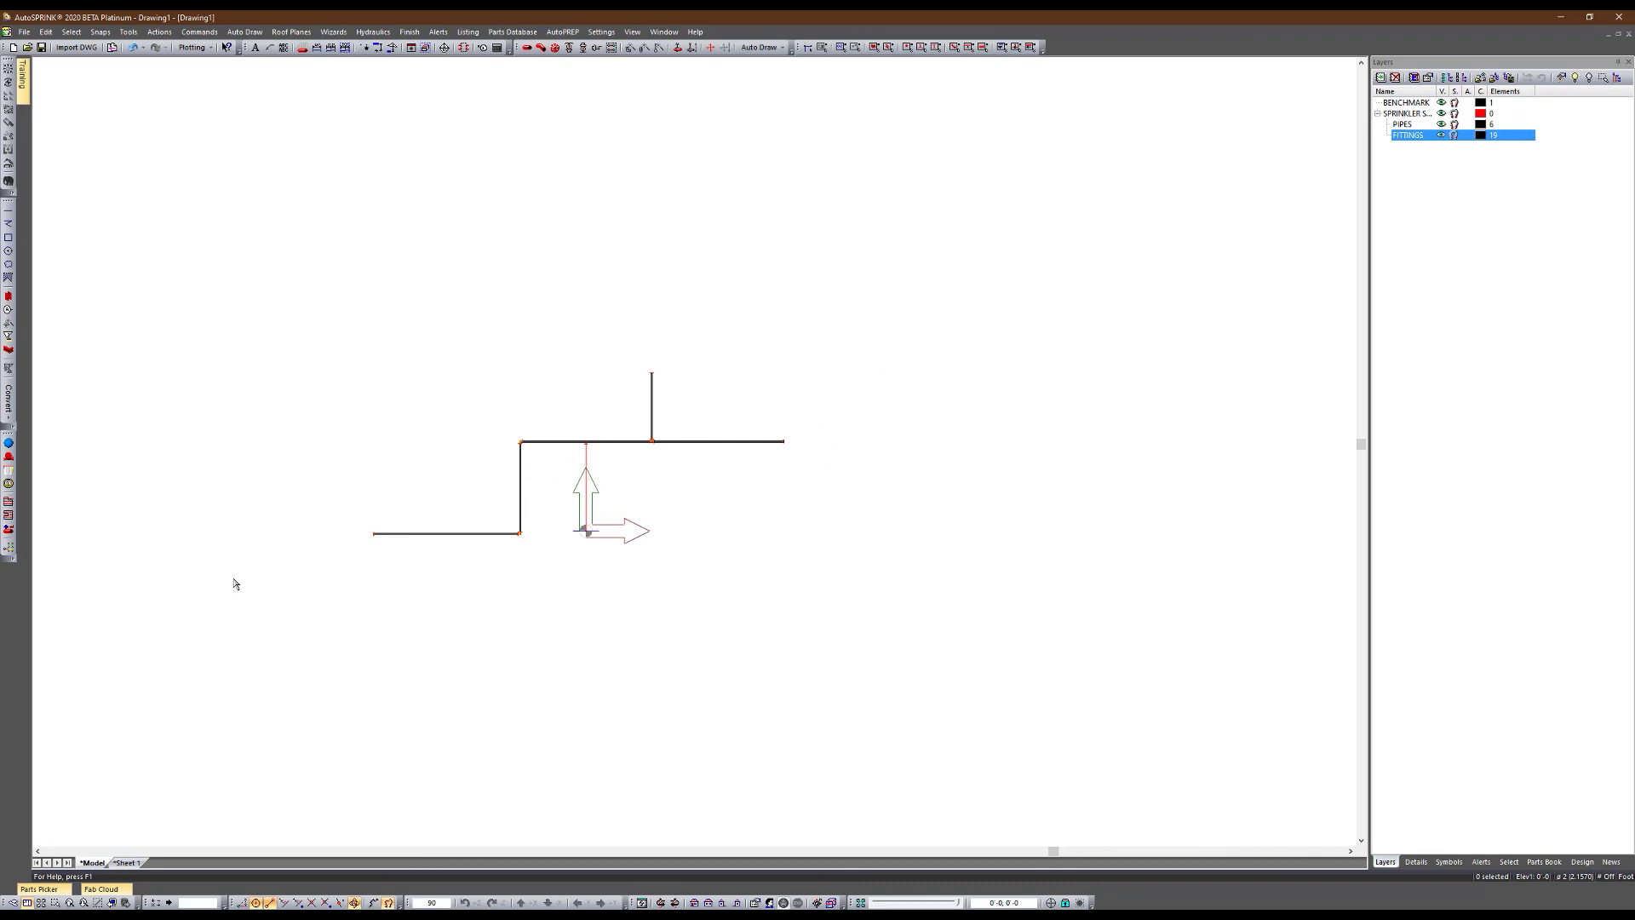
scroll(233, 579, down, 3)
scroll(469, 536, up, 5)
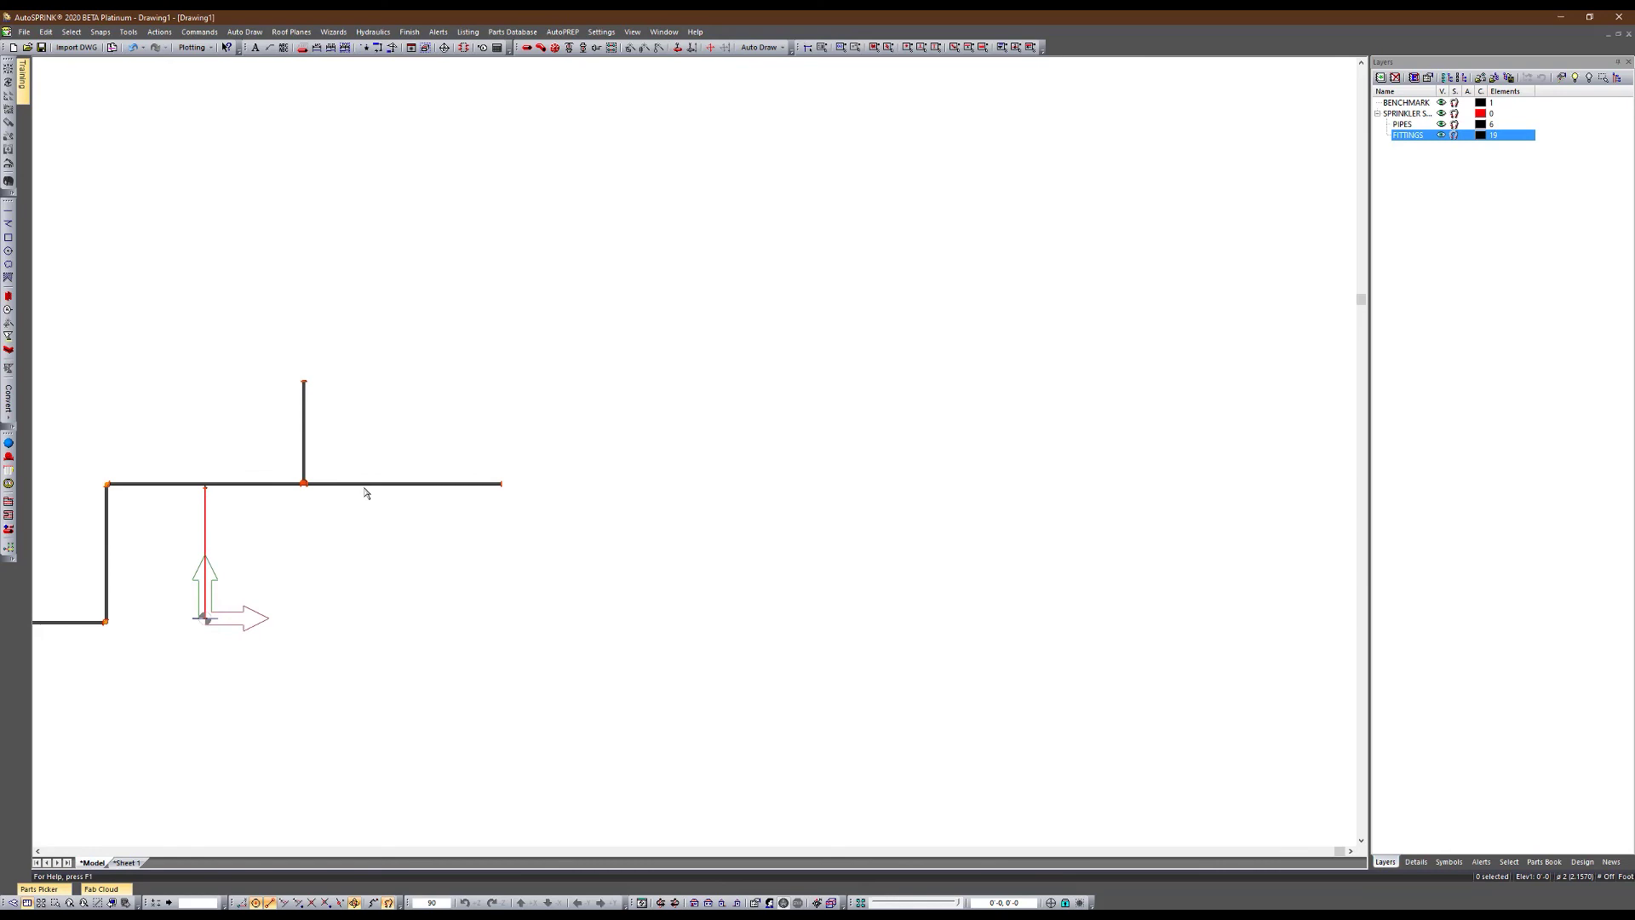
scroll(264, 491, up, 5)
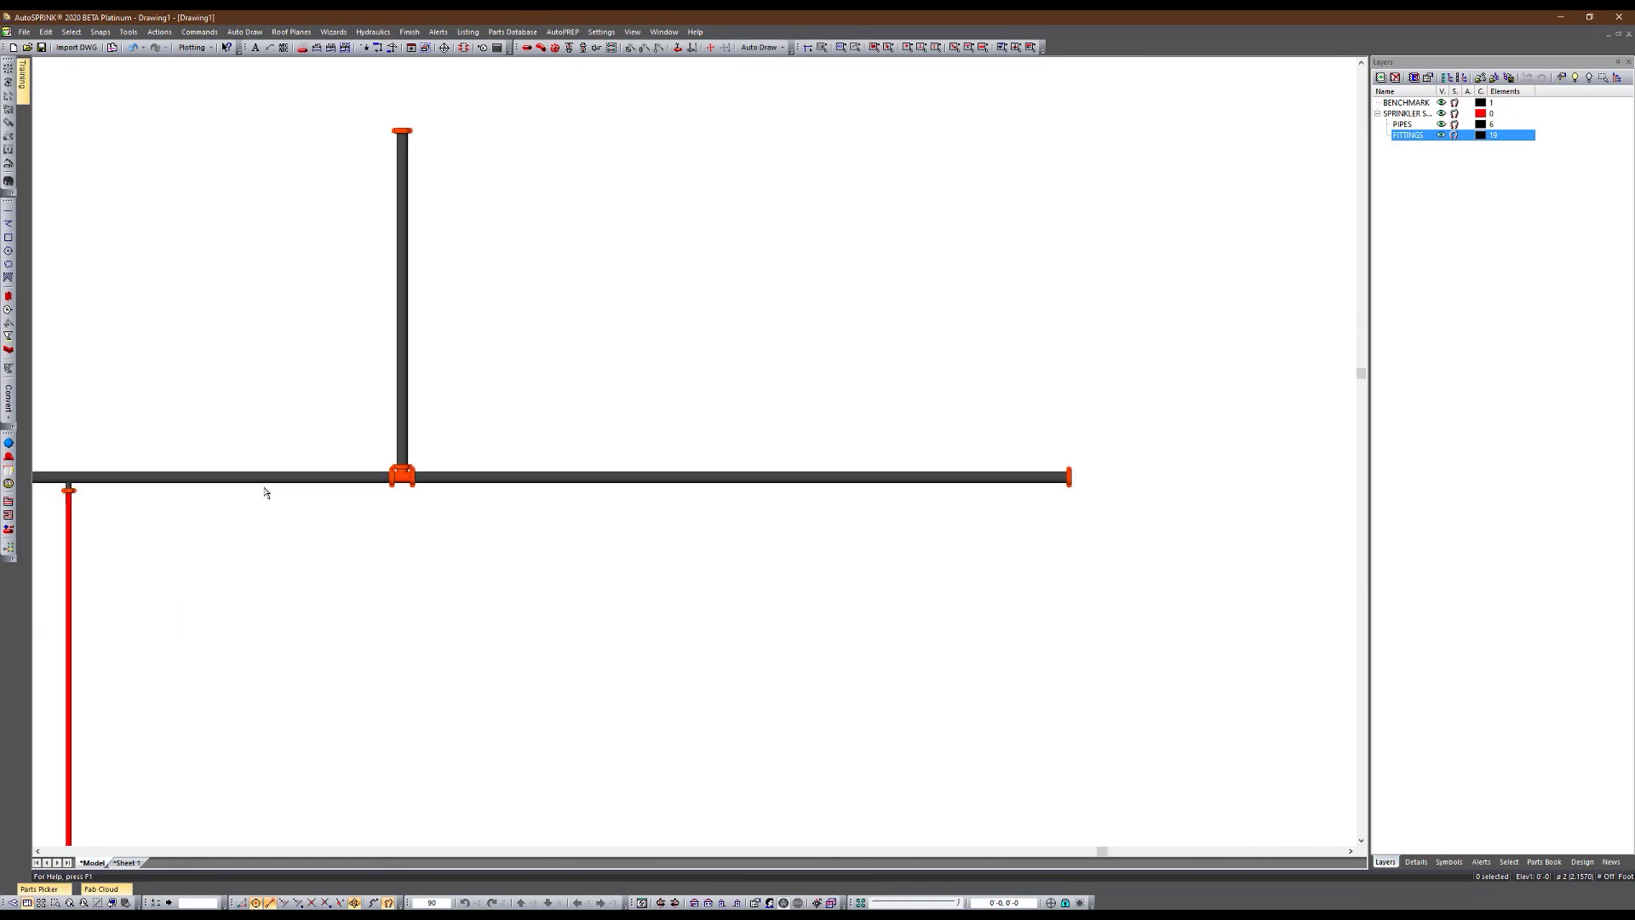